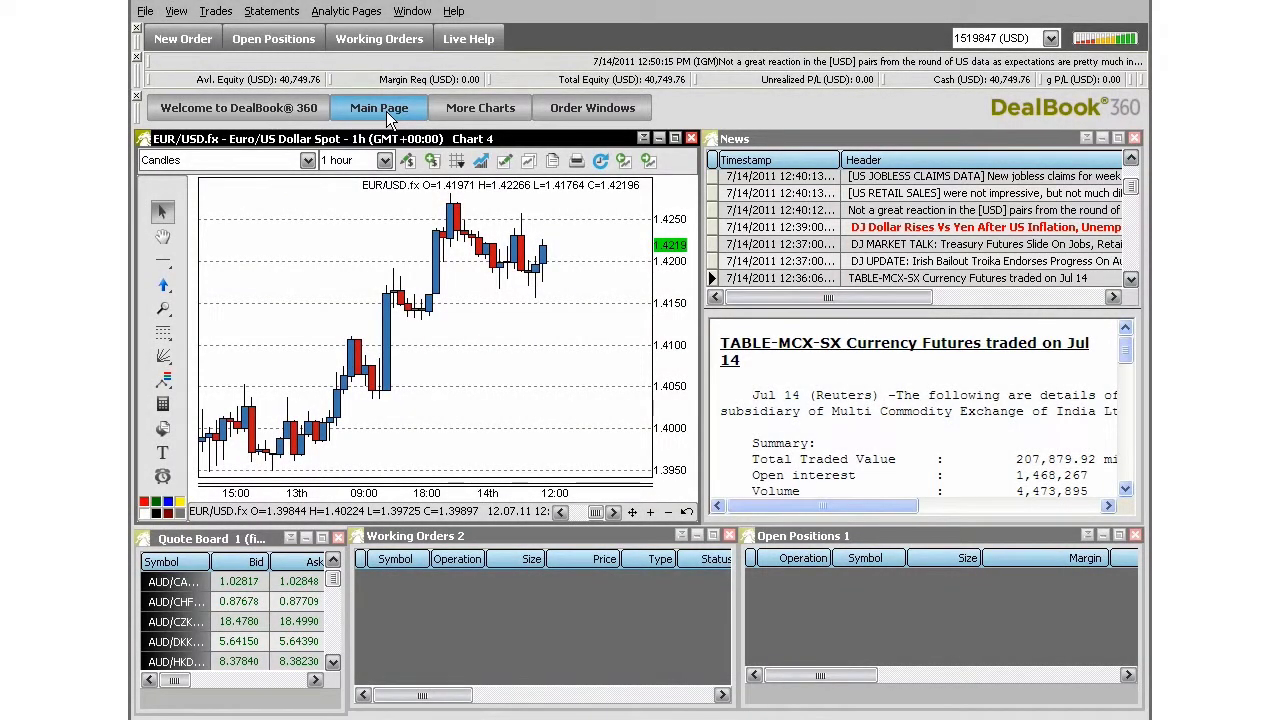
Step: Go through the Main Page workspace's EUR/USD chart, News, Open Positions, Working Orders and Quote Board windows, activating each one
mouse_move(390, 118)
click(410, 141)
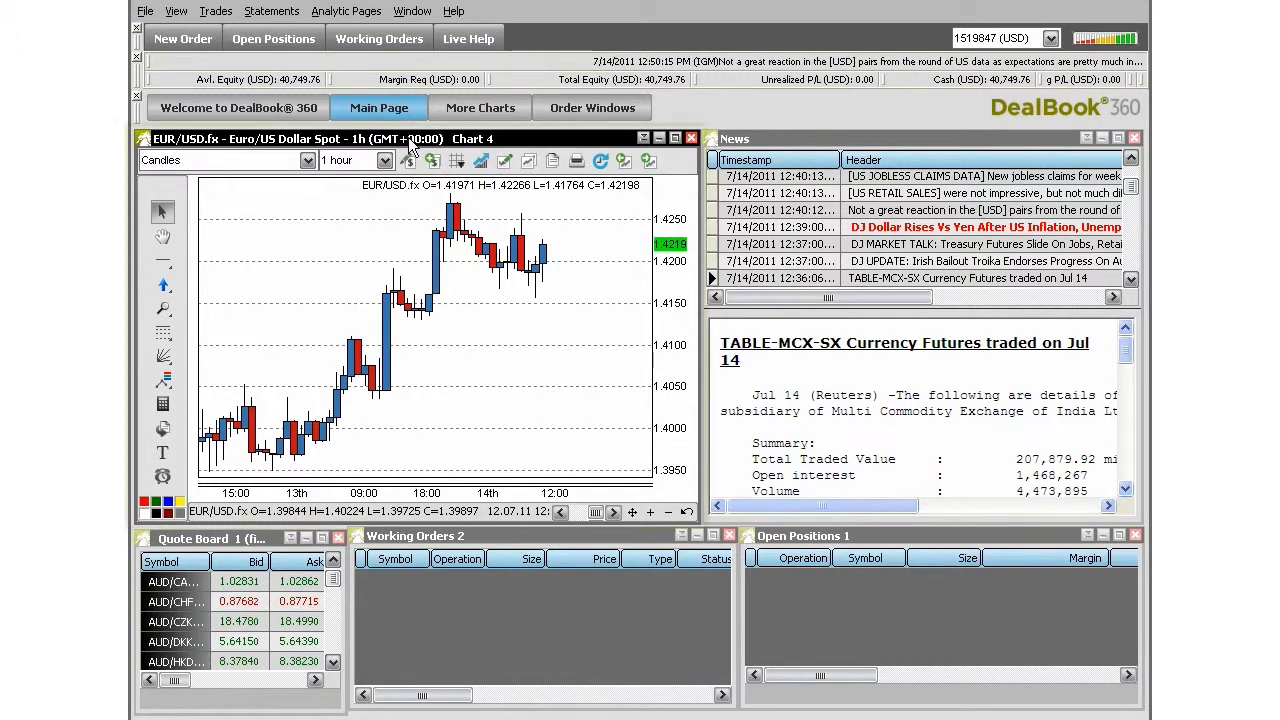
click(824, 143)
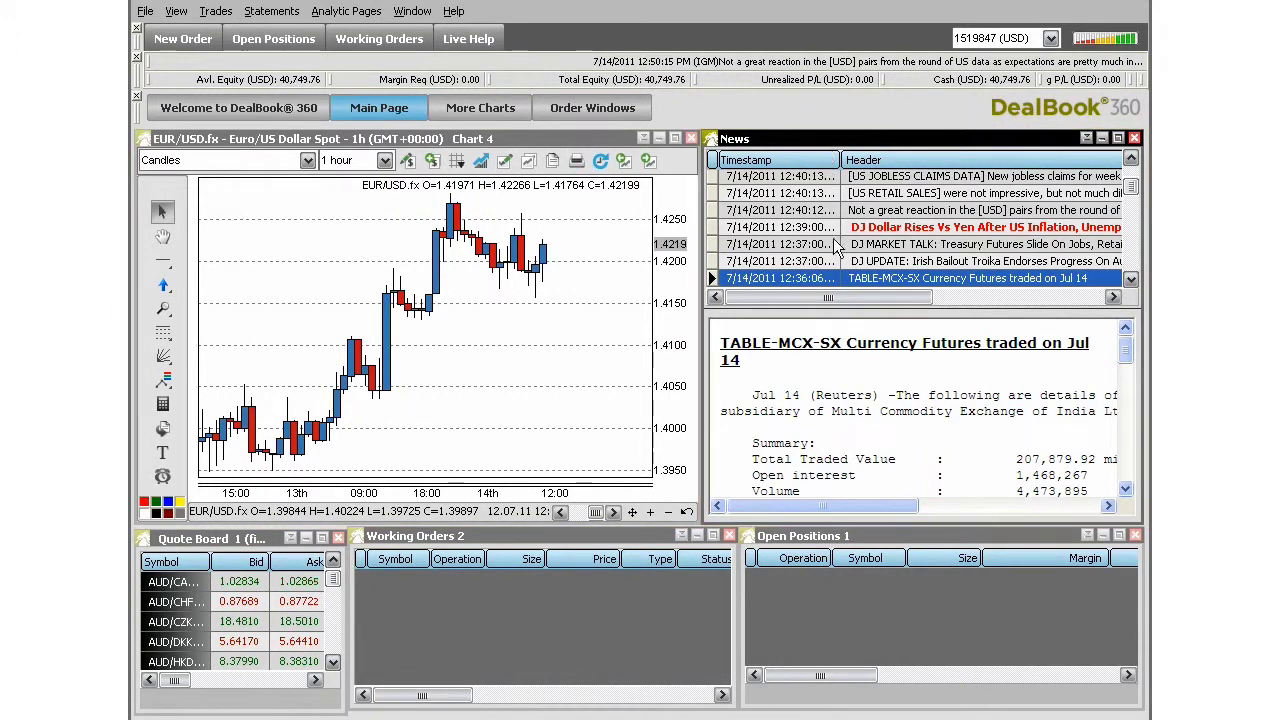
click(824, 531)
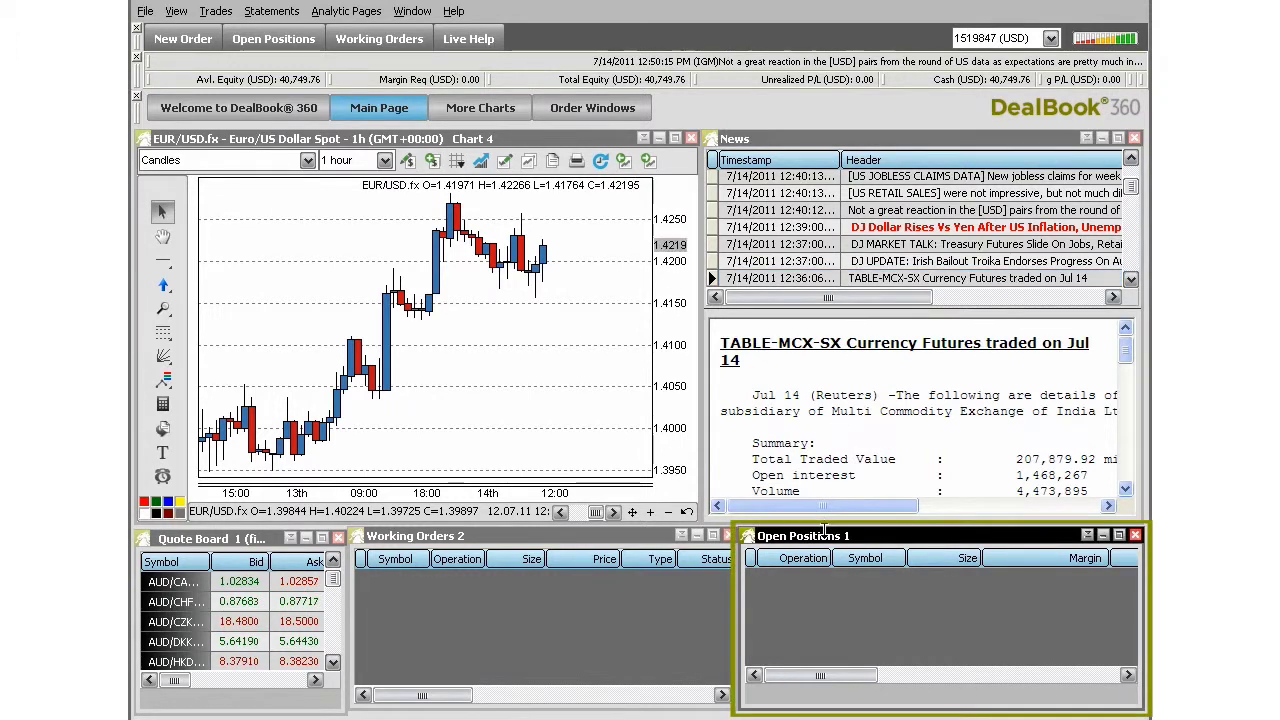
click(544, 536)
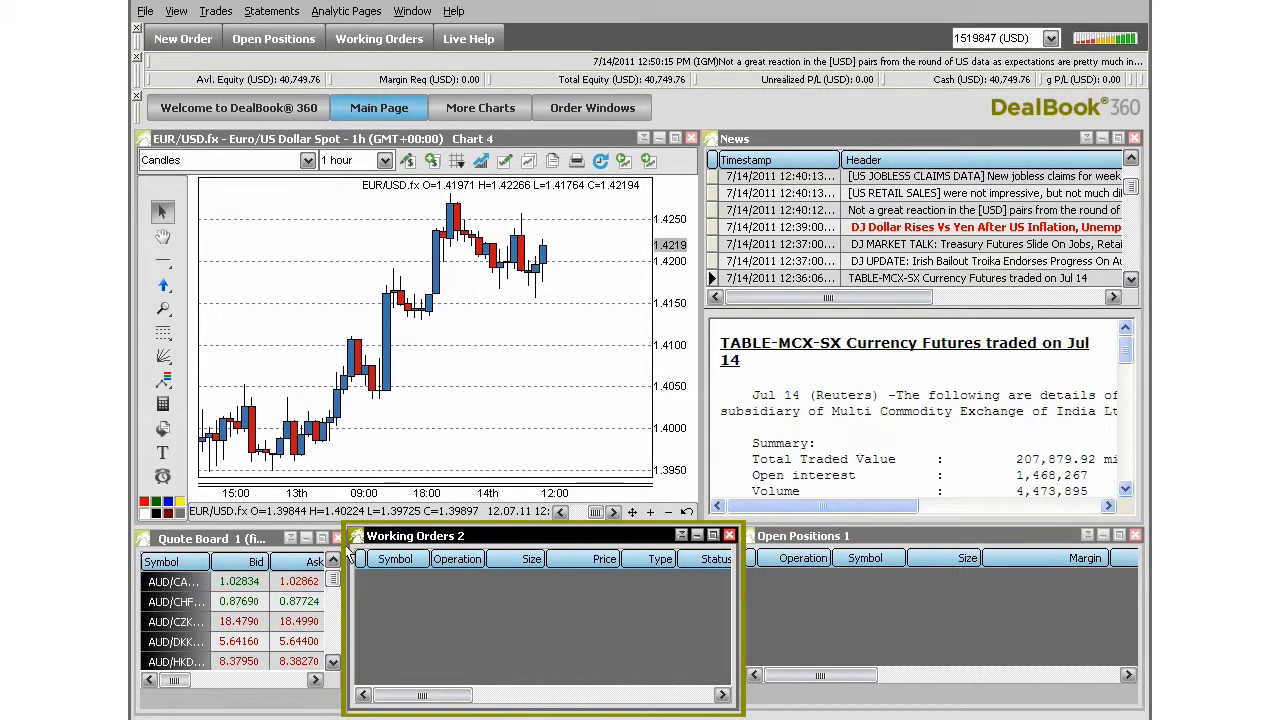
click(258, 538)
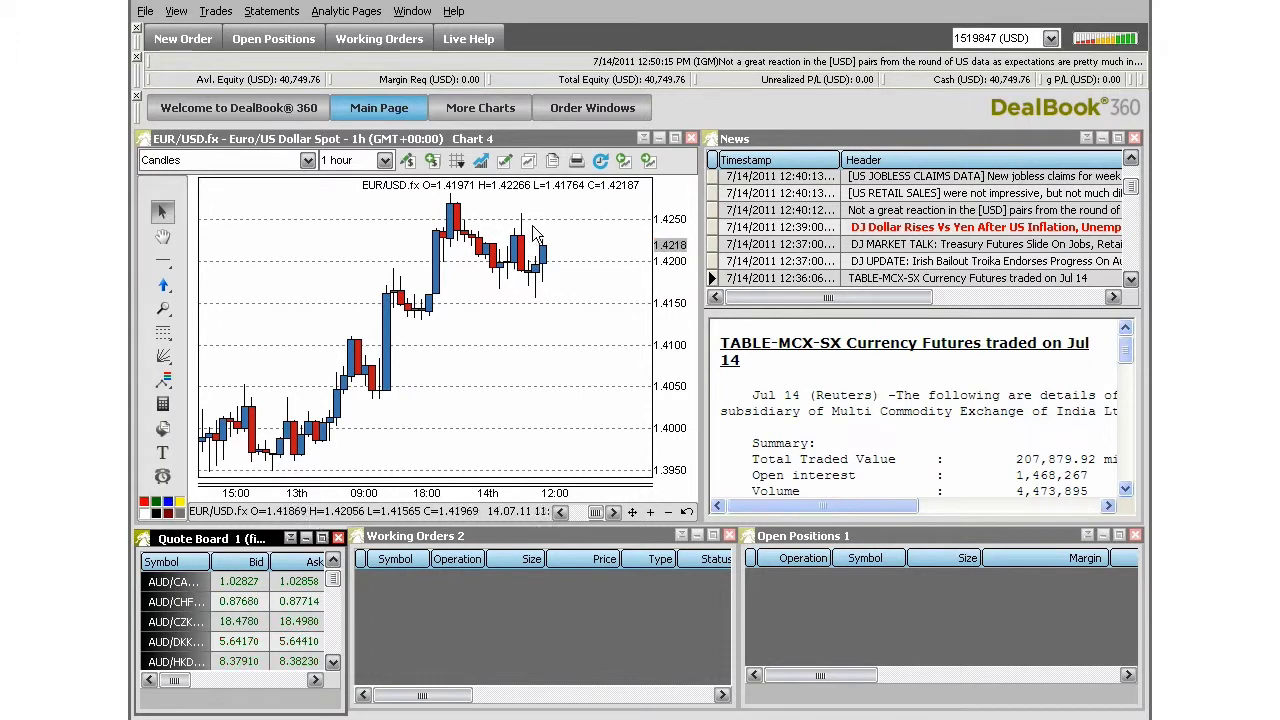
Step: Examine the trading and display commands available for the EUR/USD chart, then dismiss them without choosing one
click(556, 139)
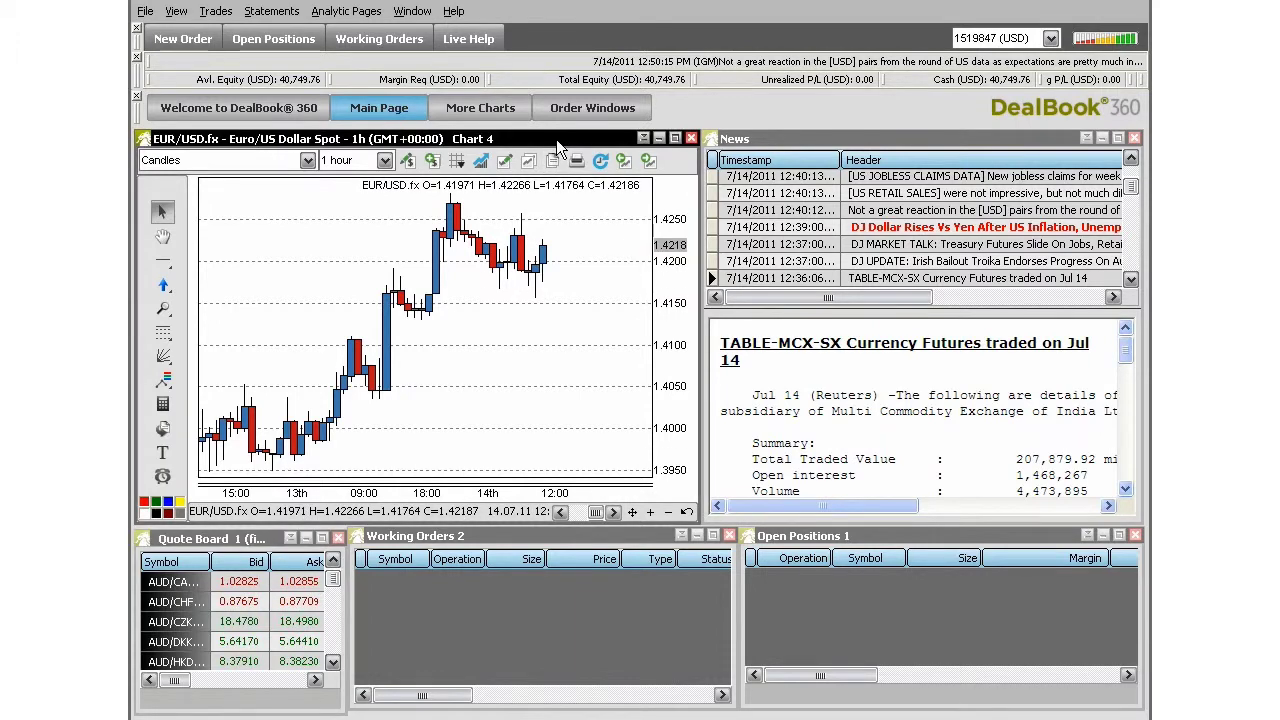
right_click(579, 231)
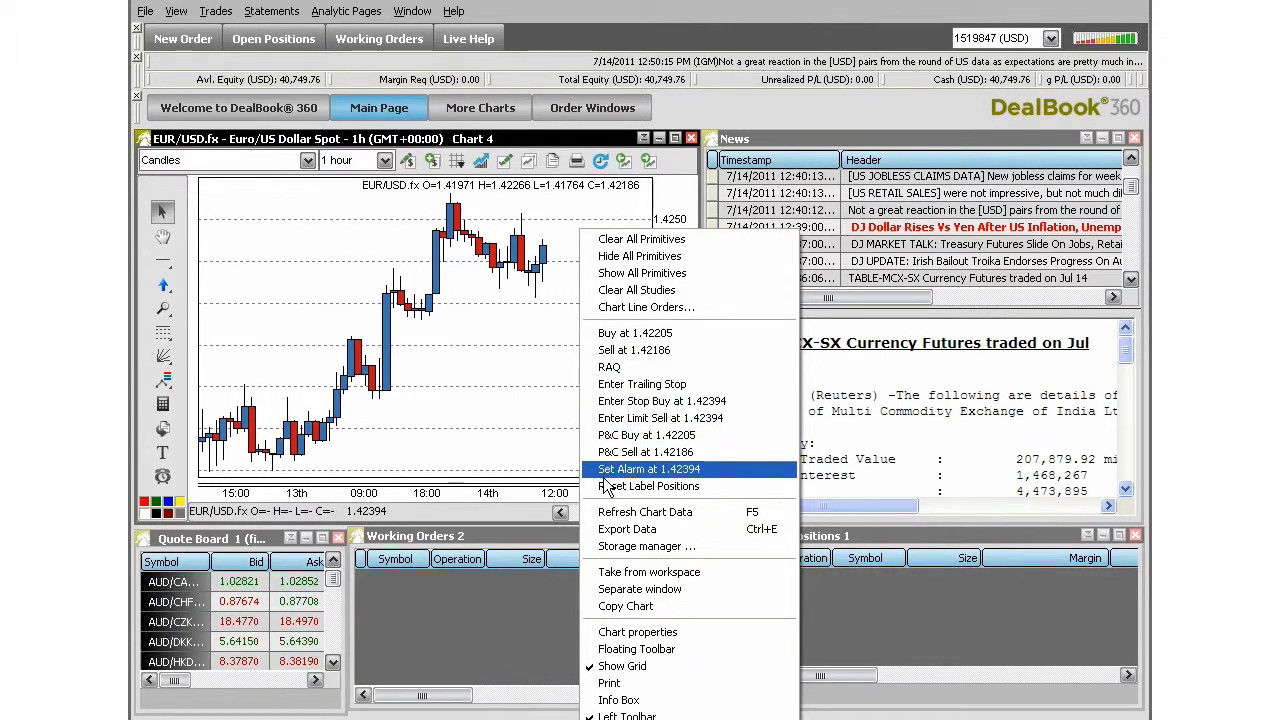
click(540, 428)
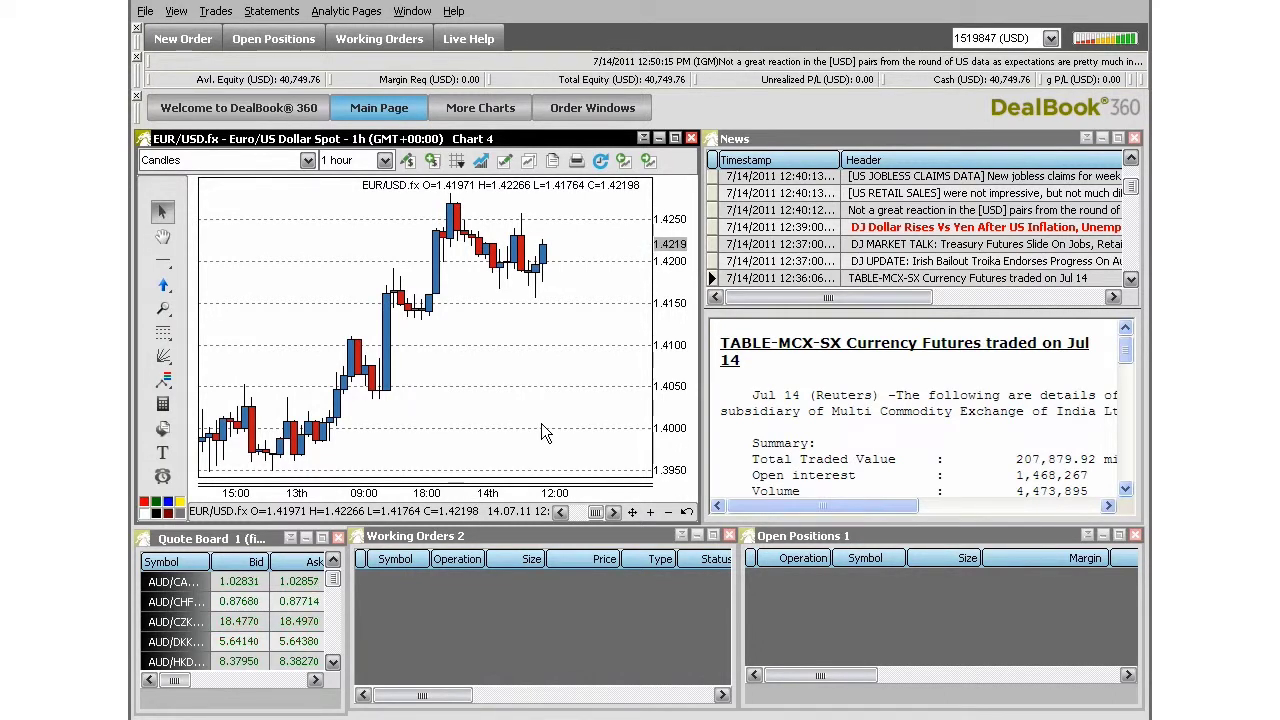
Step: Try collapsing, minimizing and maximizing the EUR/USD chart window, and return it to its original size
click(644, 139)
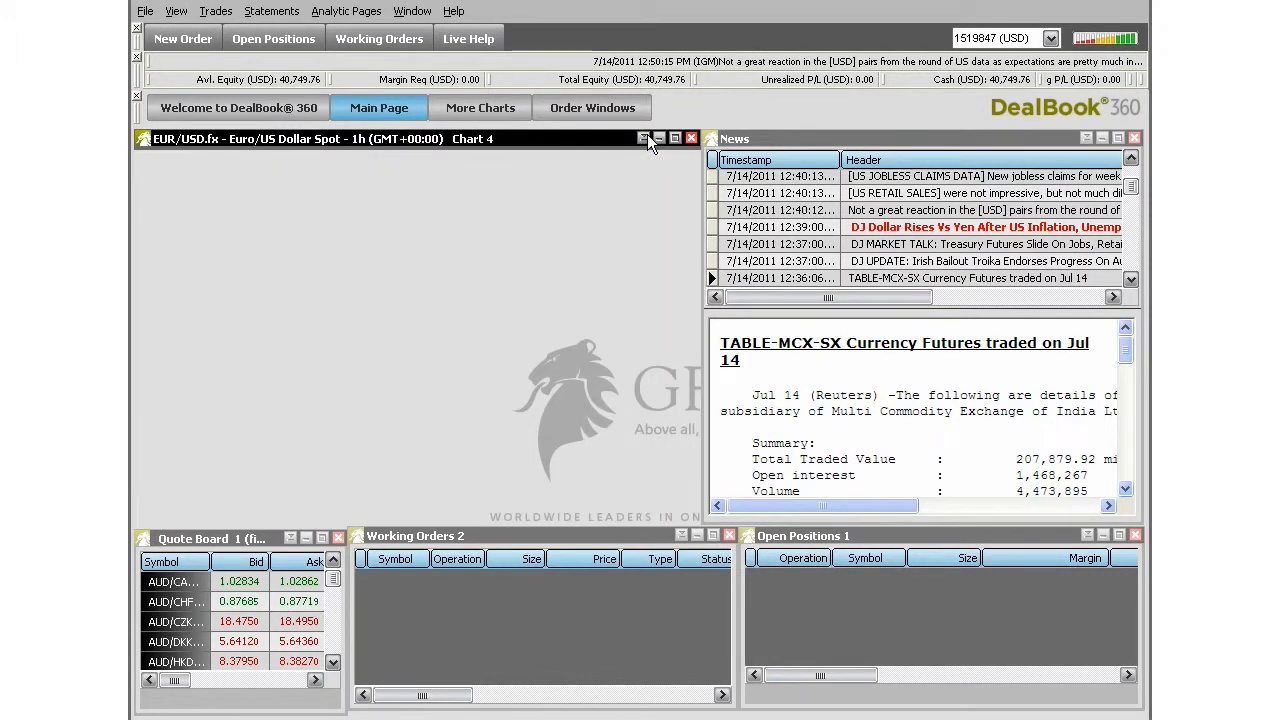
click(659, 138)
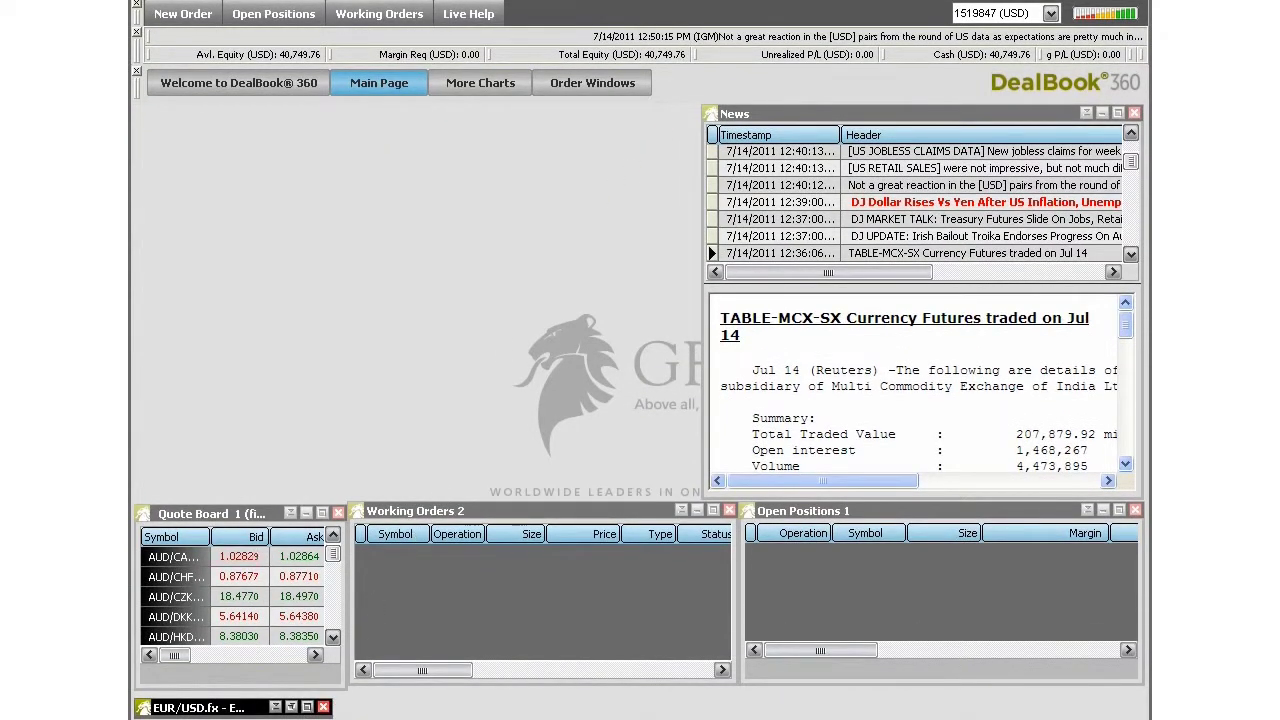
click(291, 707)
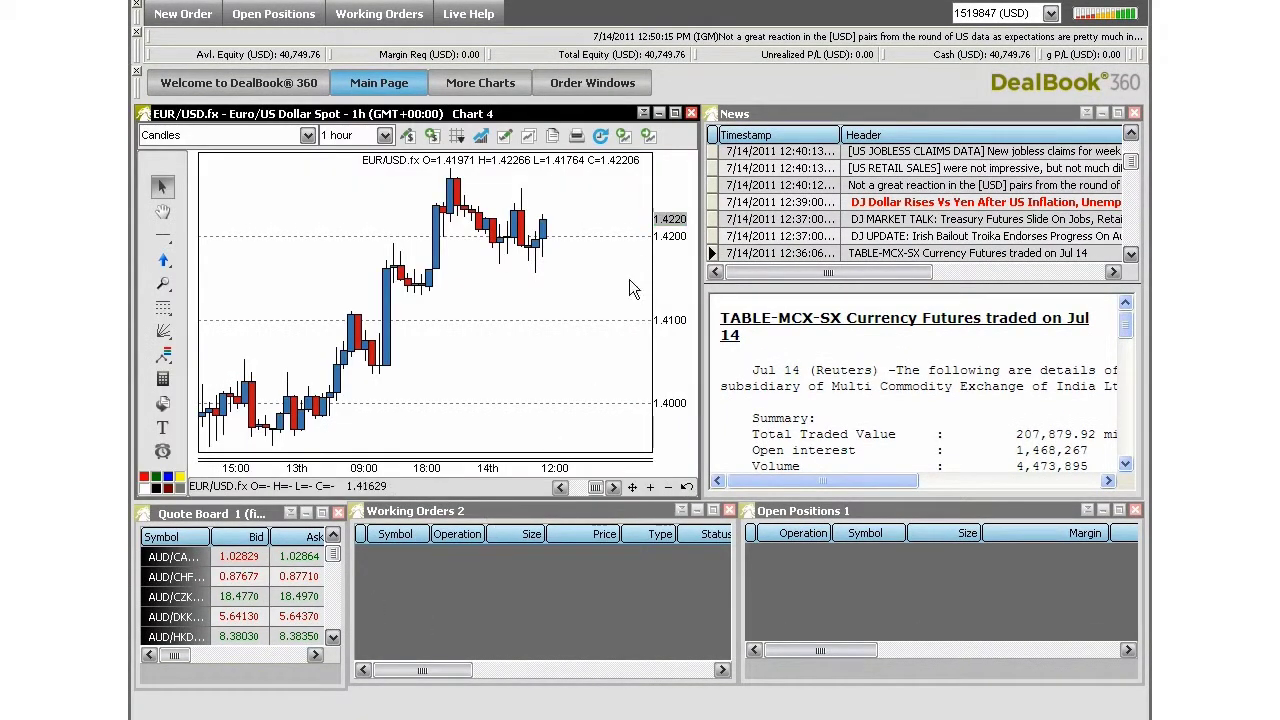
click(674, 114)
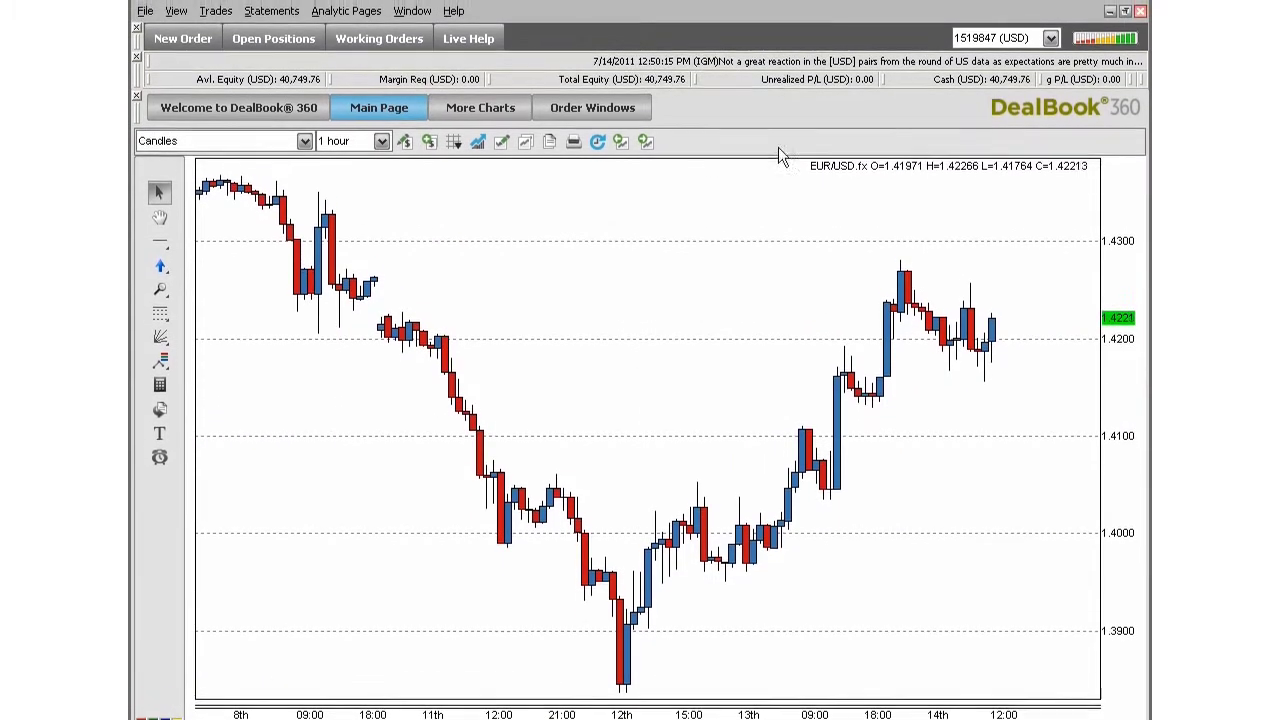
click(1125, 11)
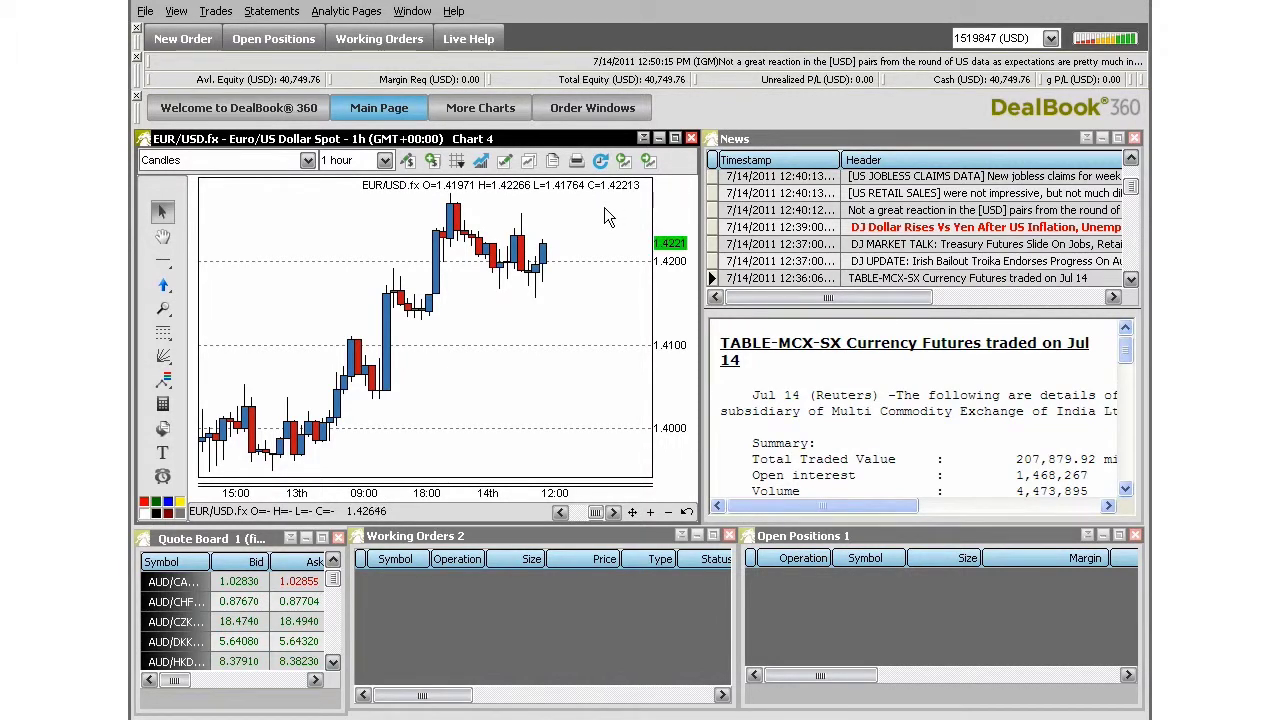
Step: Add a workspace named "New Workspace"
right_click(416, 110)
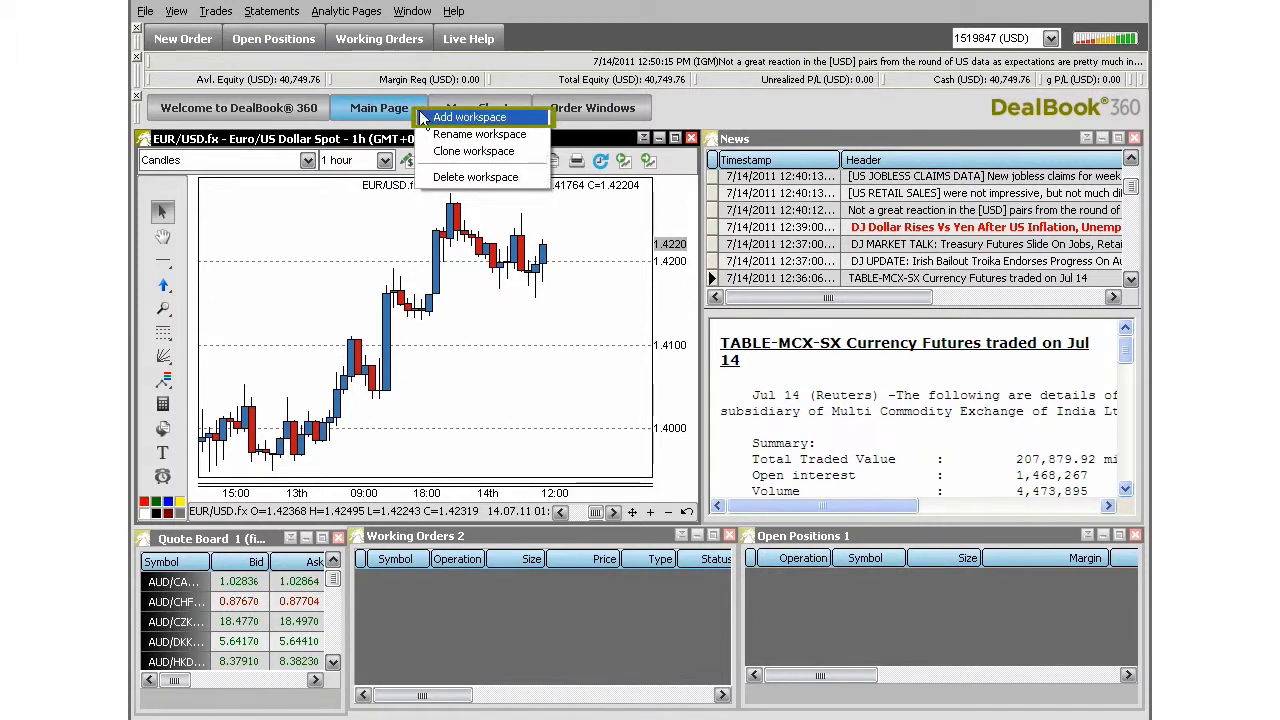
click(439, 118)
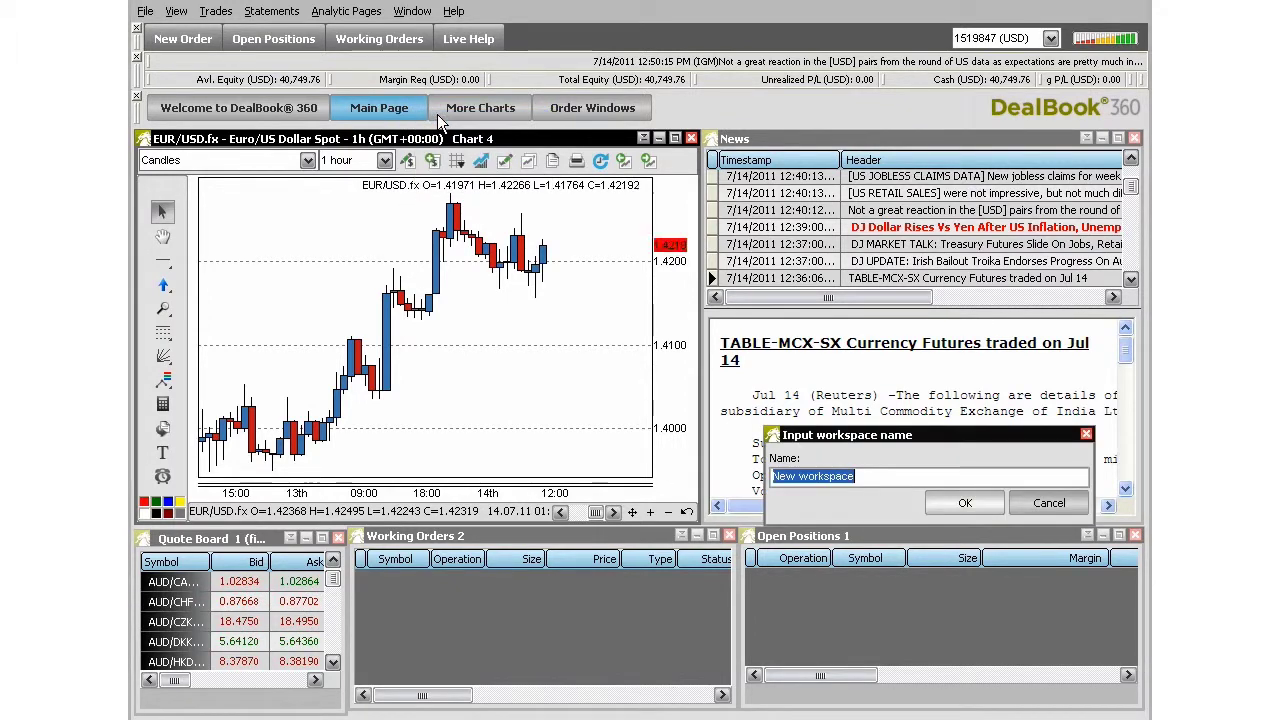
click(898, 476)
drag(898, 476, 772, 476)
text(New Workspace)
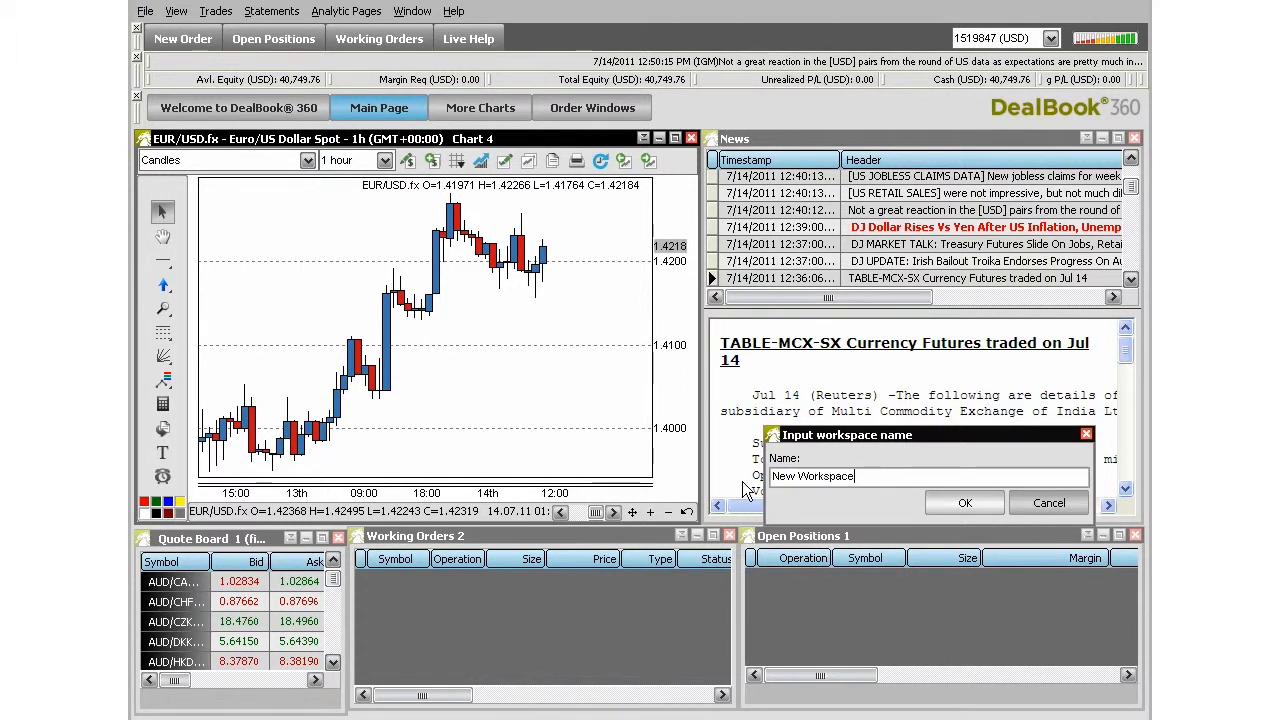
key(Return)
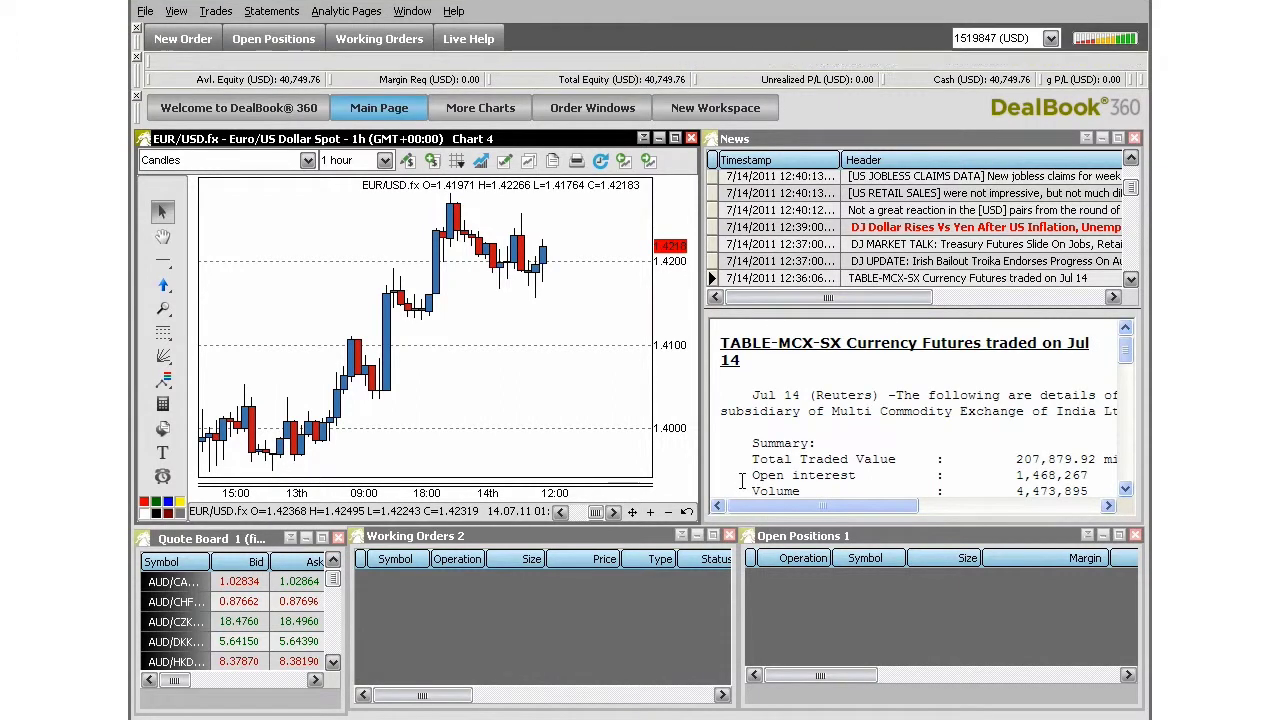
Step: Open an AUD/CHF.fx chart in the New Workspace and maximize its window
click(718, 118)
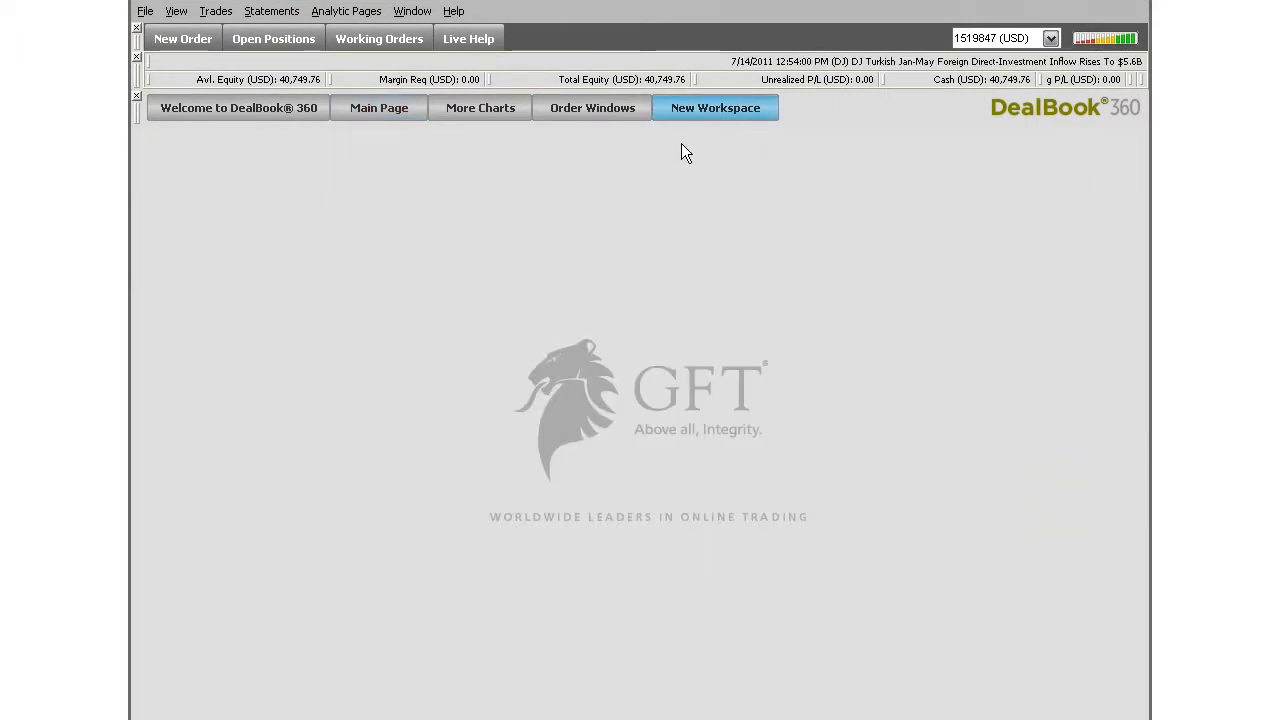
right_click(375, 173)
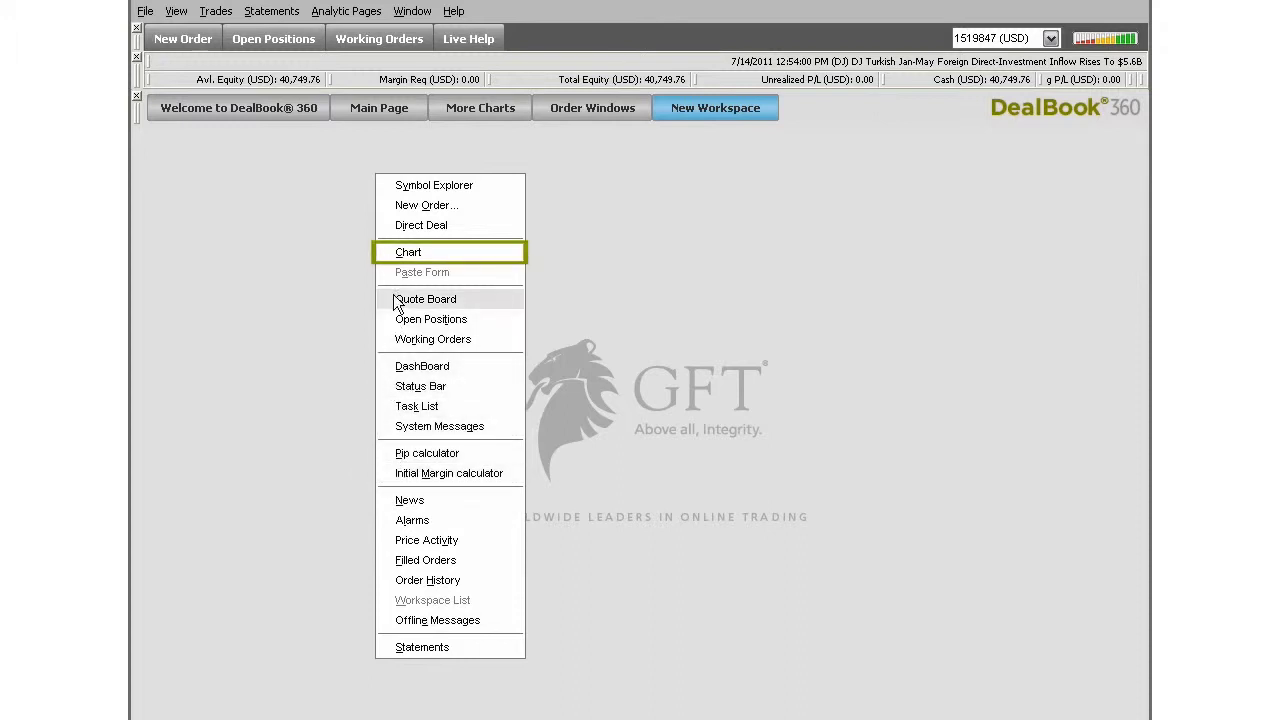
click(402, 252)
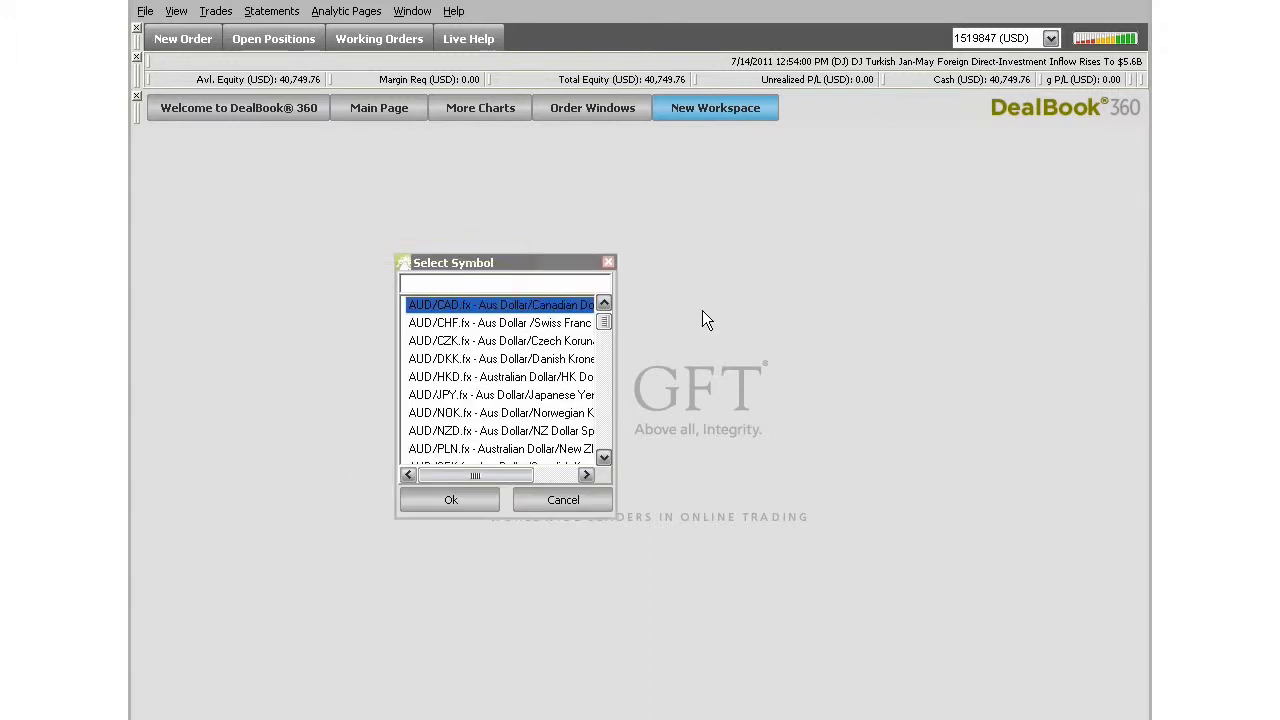
click(526, 270)
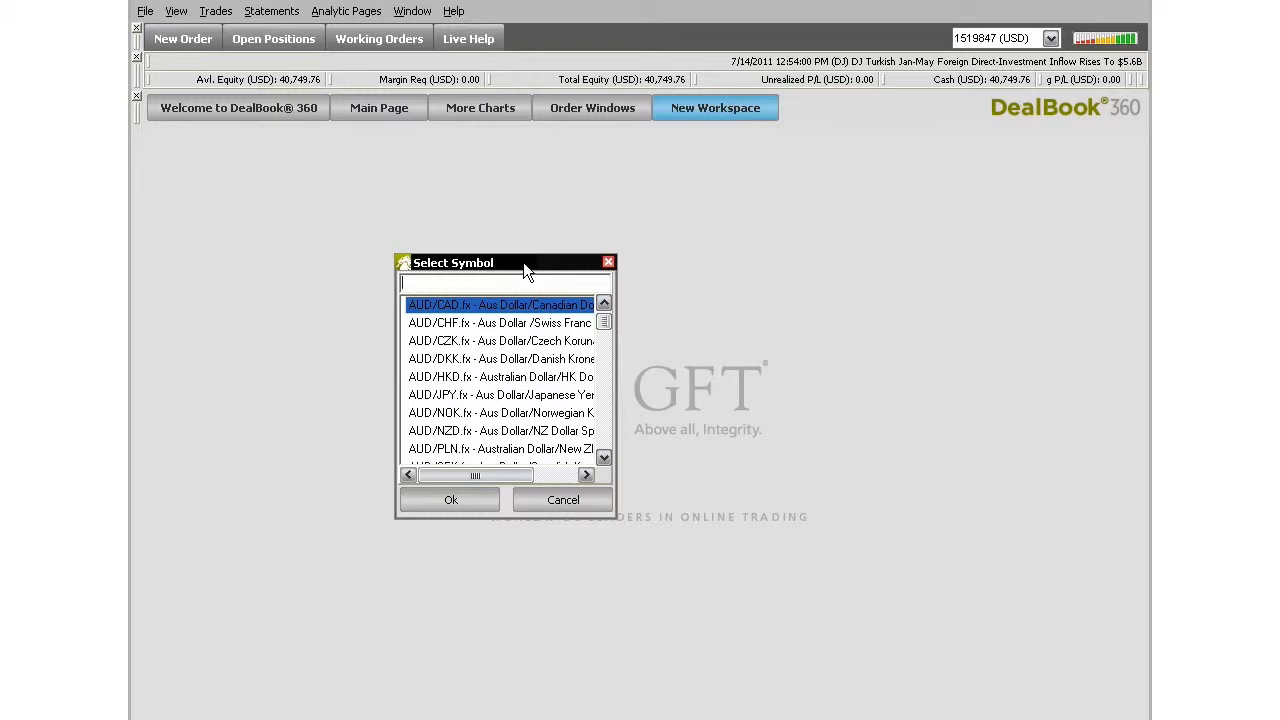
double_click(500, 323)
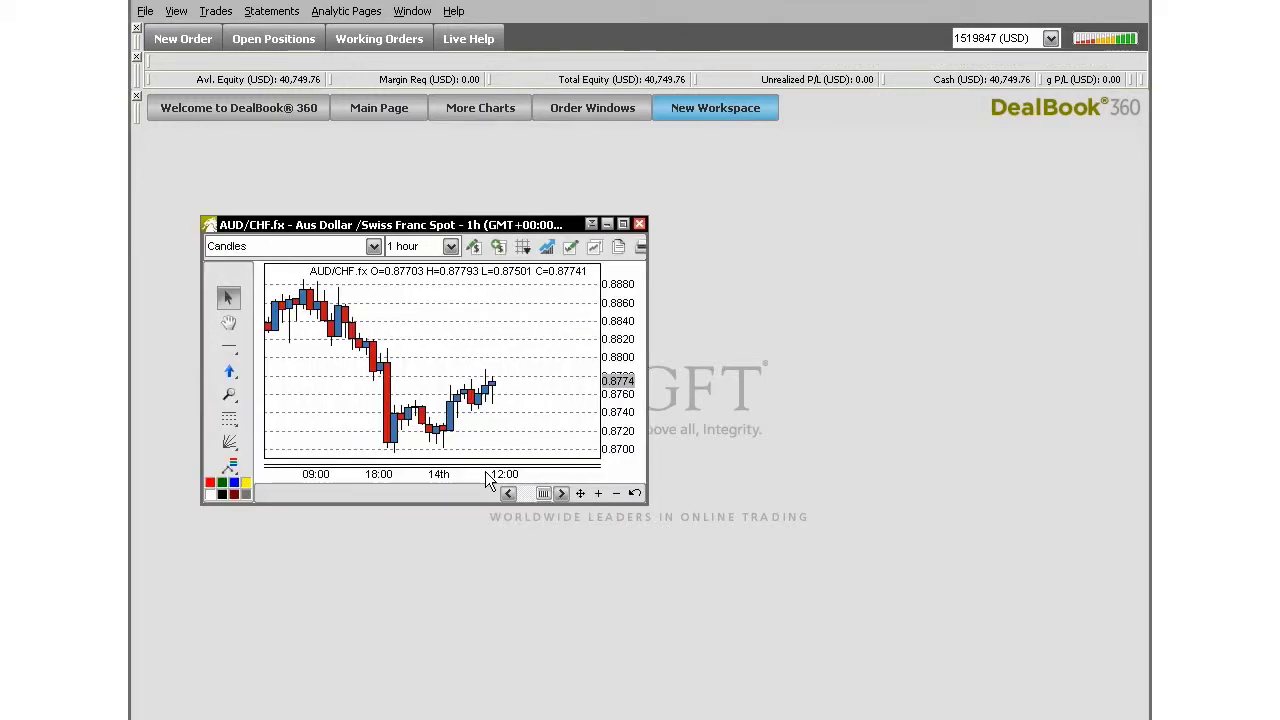
click(622, 225)
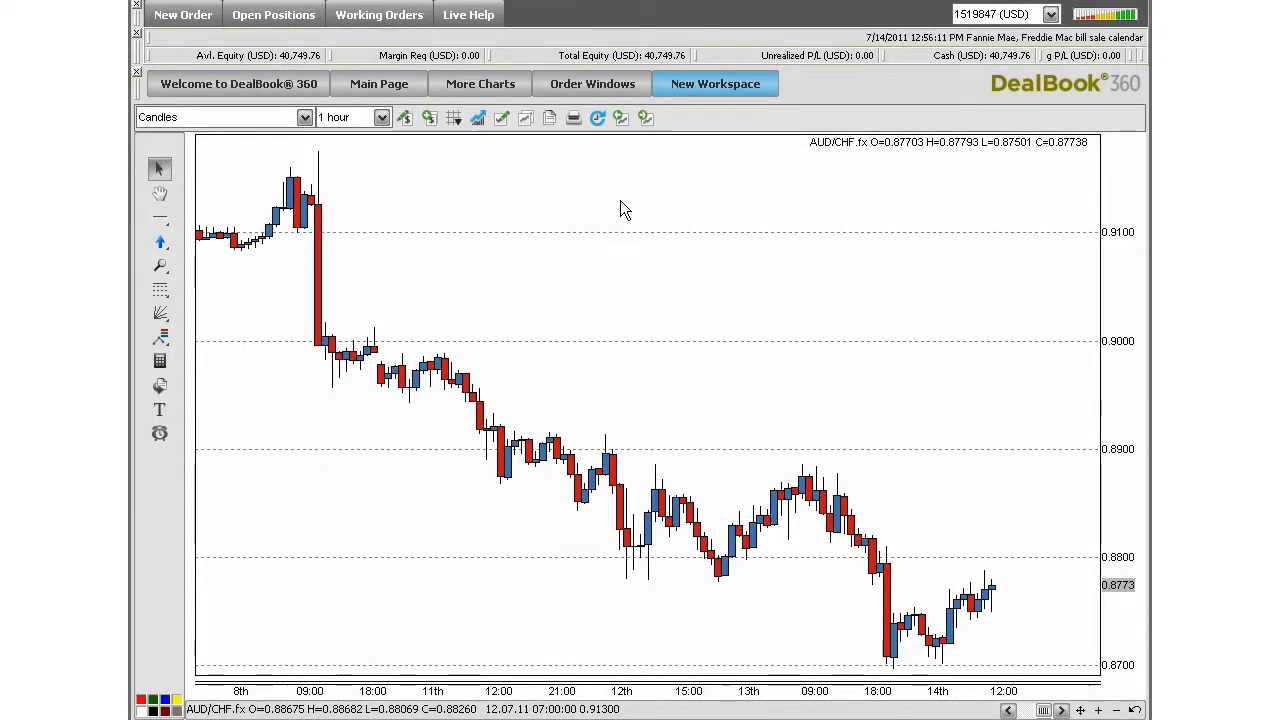
Step: Examine the chart types and time intervals offered for the AUD/CHF chart without changing them
click(304, 117)
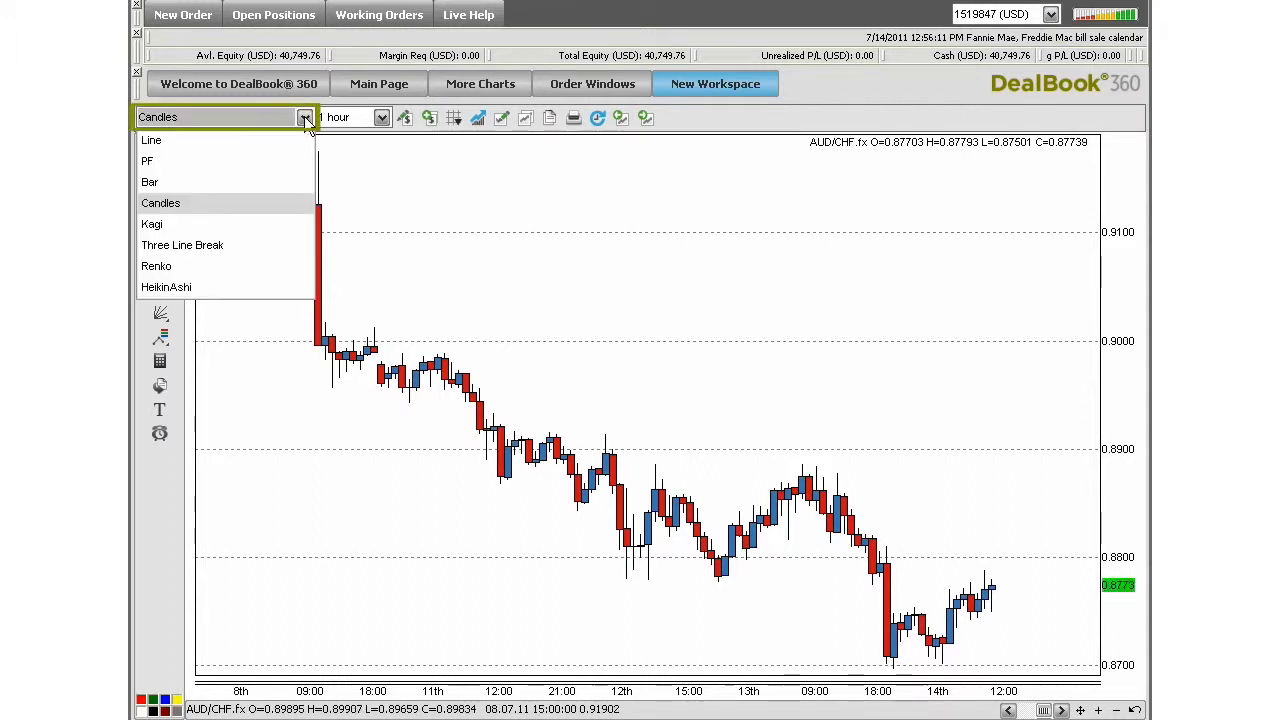
click(305, 118)
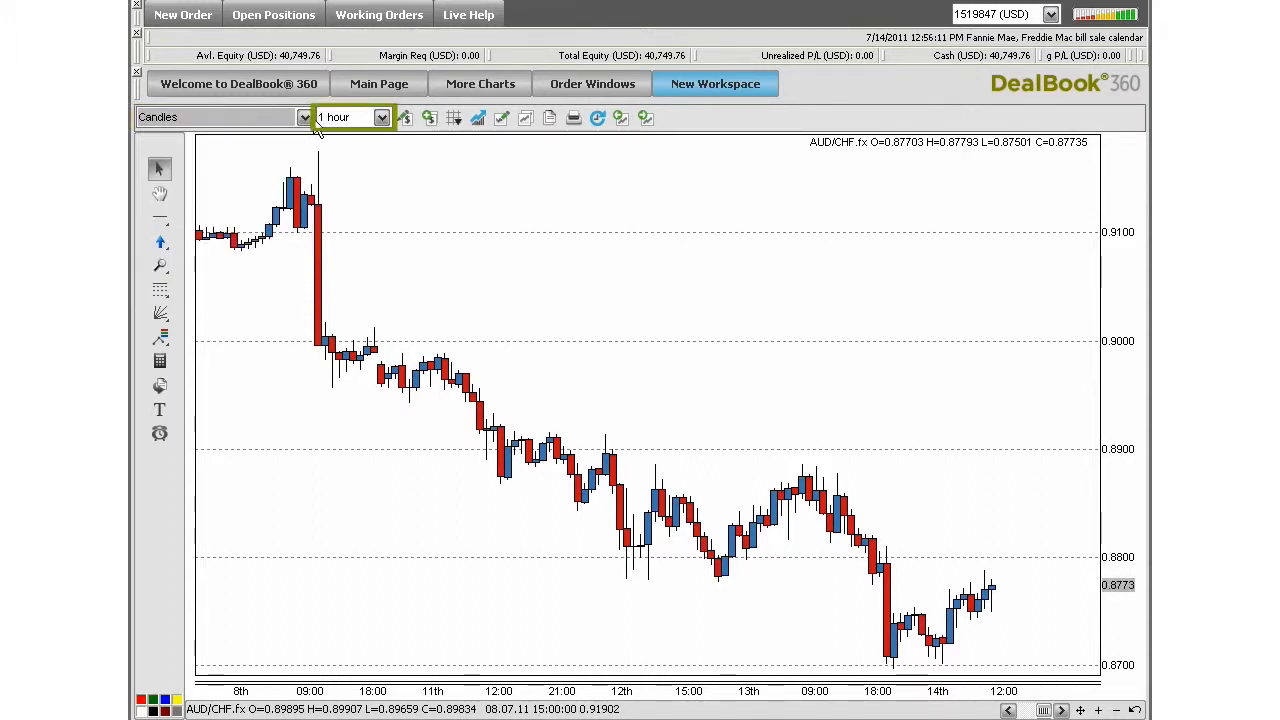
click(380, 119)
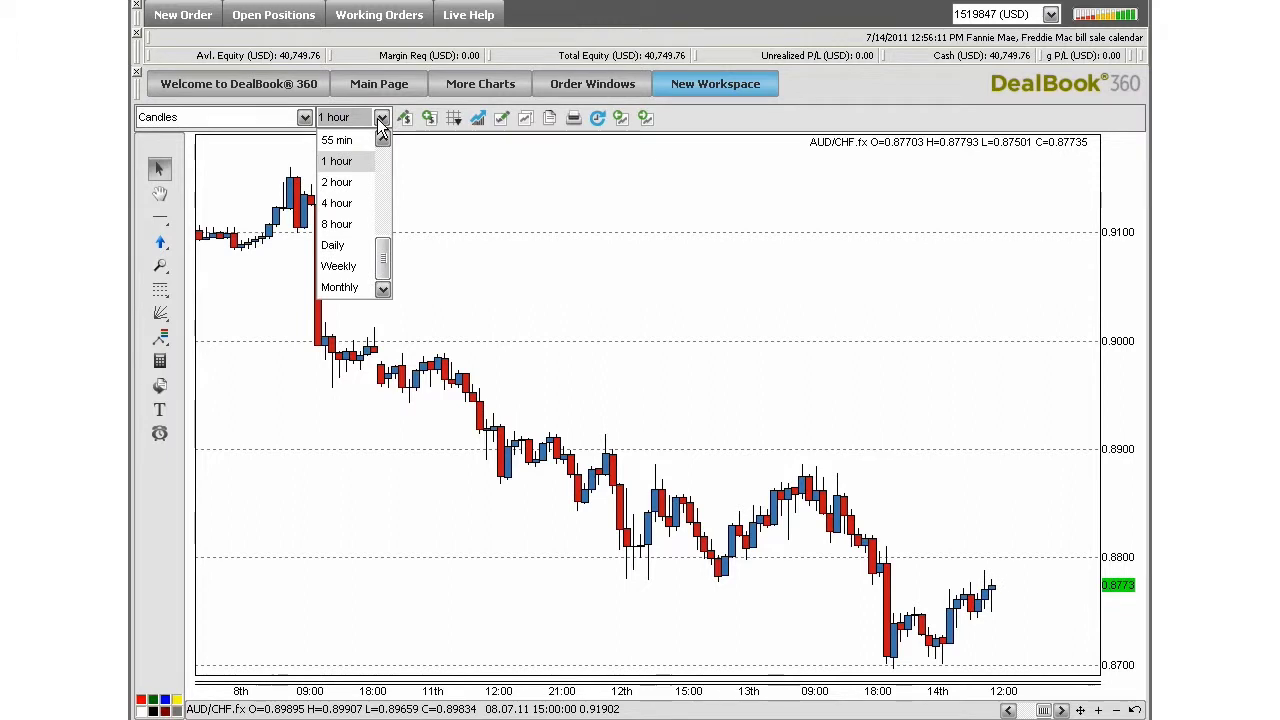
click(381, 119)
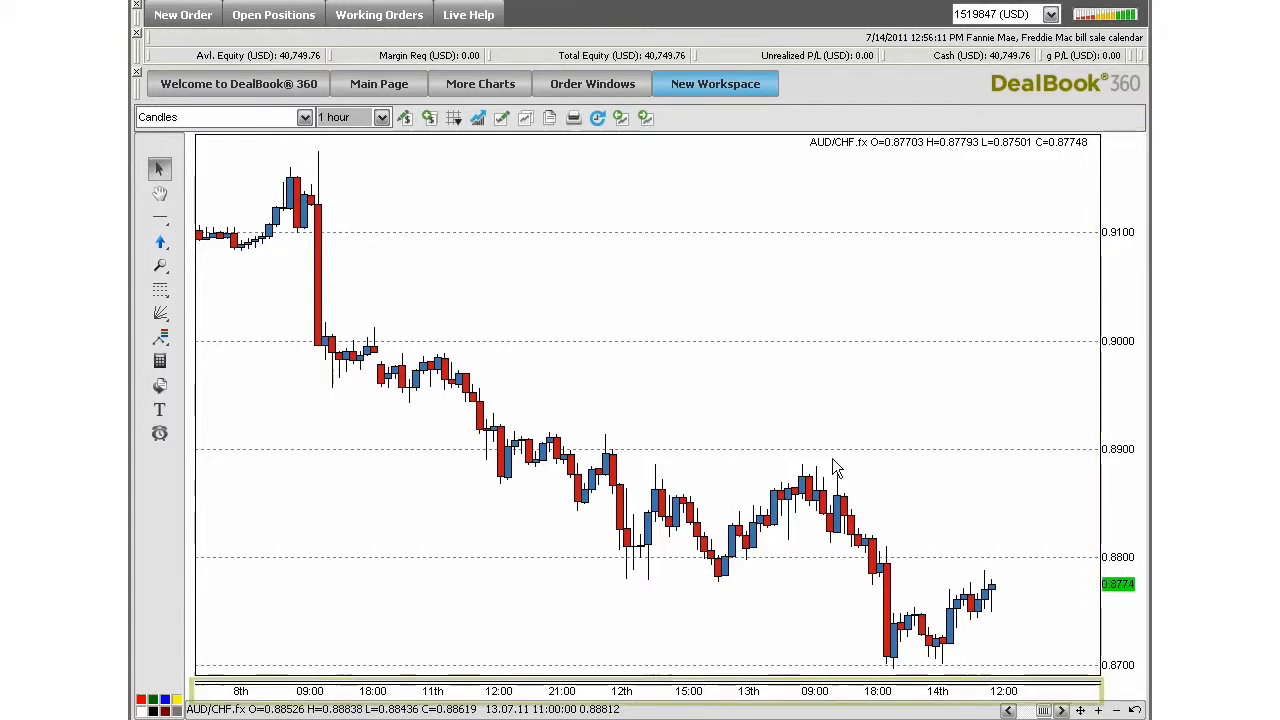
Step: Submit a market order from the chart to sell 2 lots of AUD/CHF.fx
right_click(650, 190)
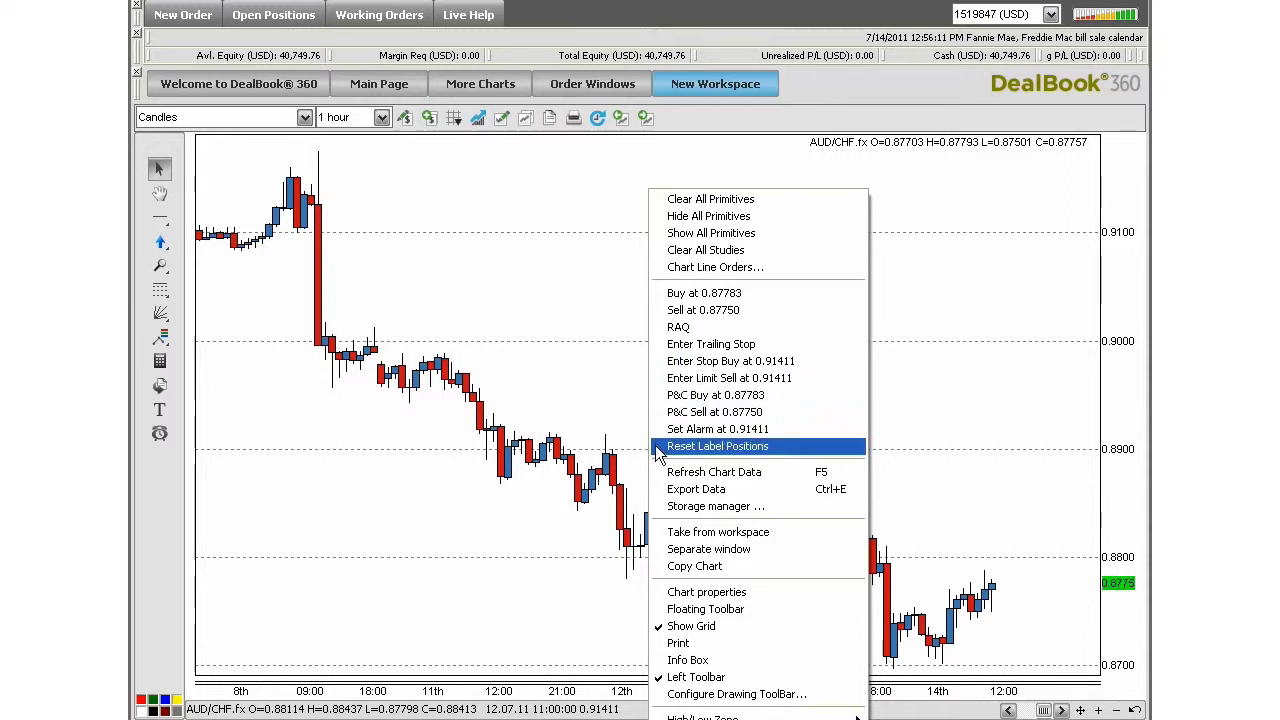
click(656, 311)
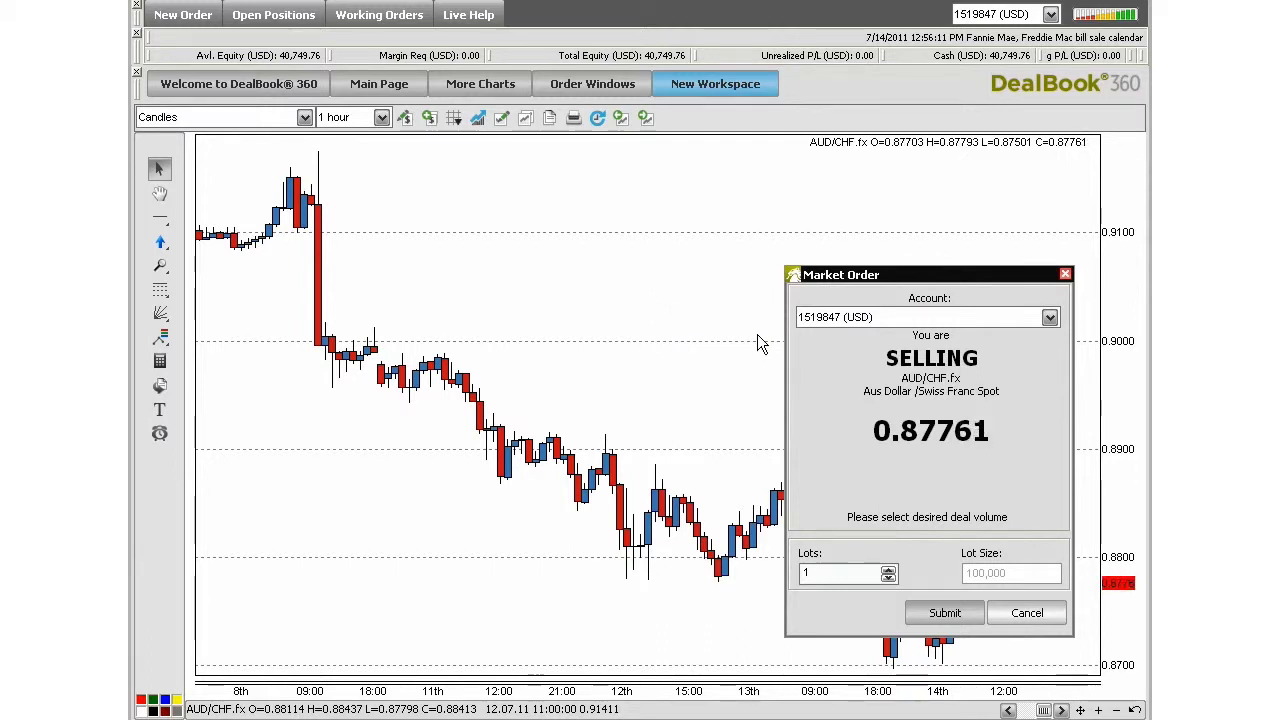
click(888, 569)
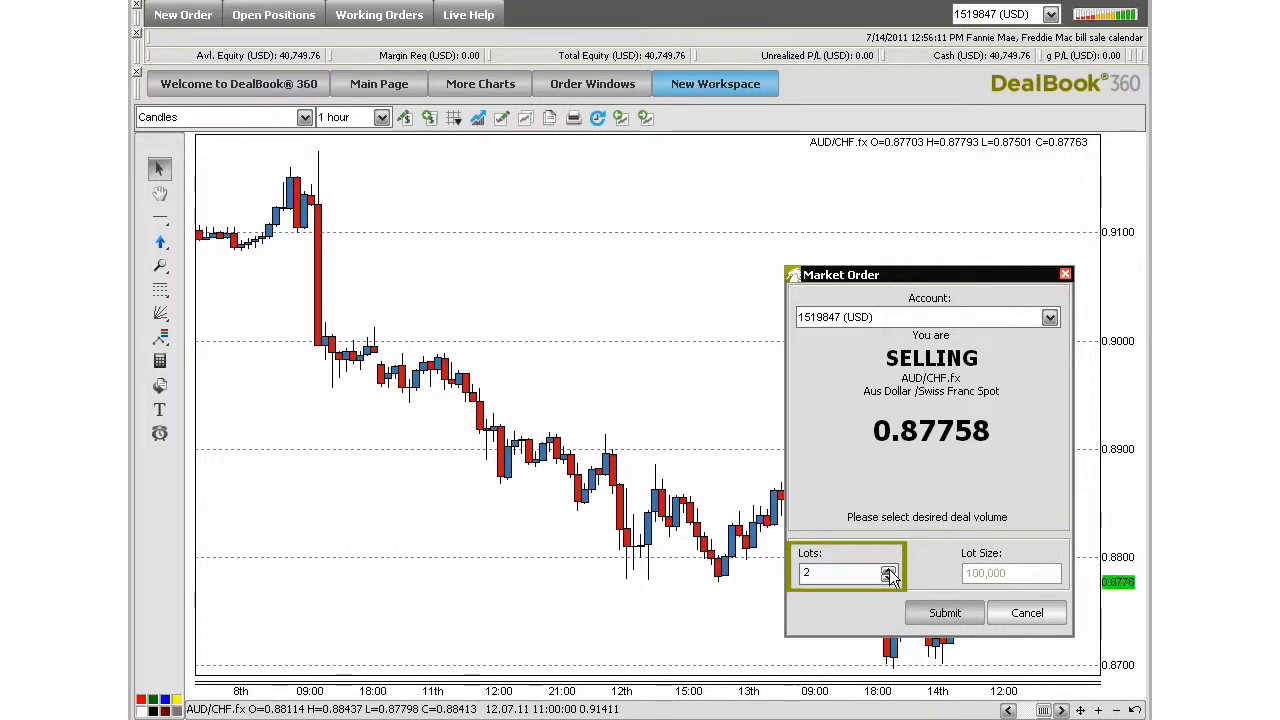
click(944, 612)
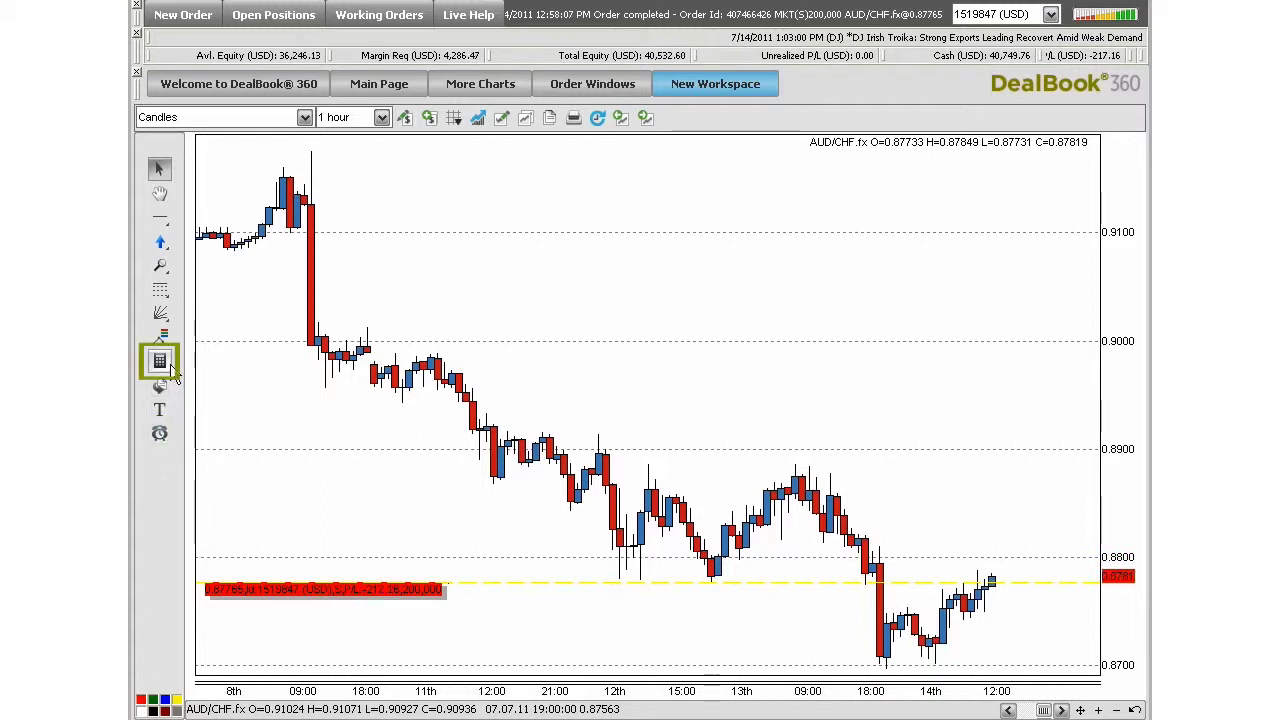
Step: Examine the line and Fibonacci drawing tools available for the AUD/CHF chart
click(162, 218)
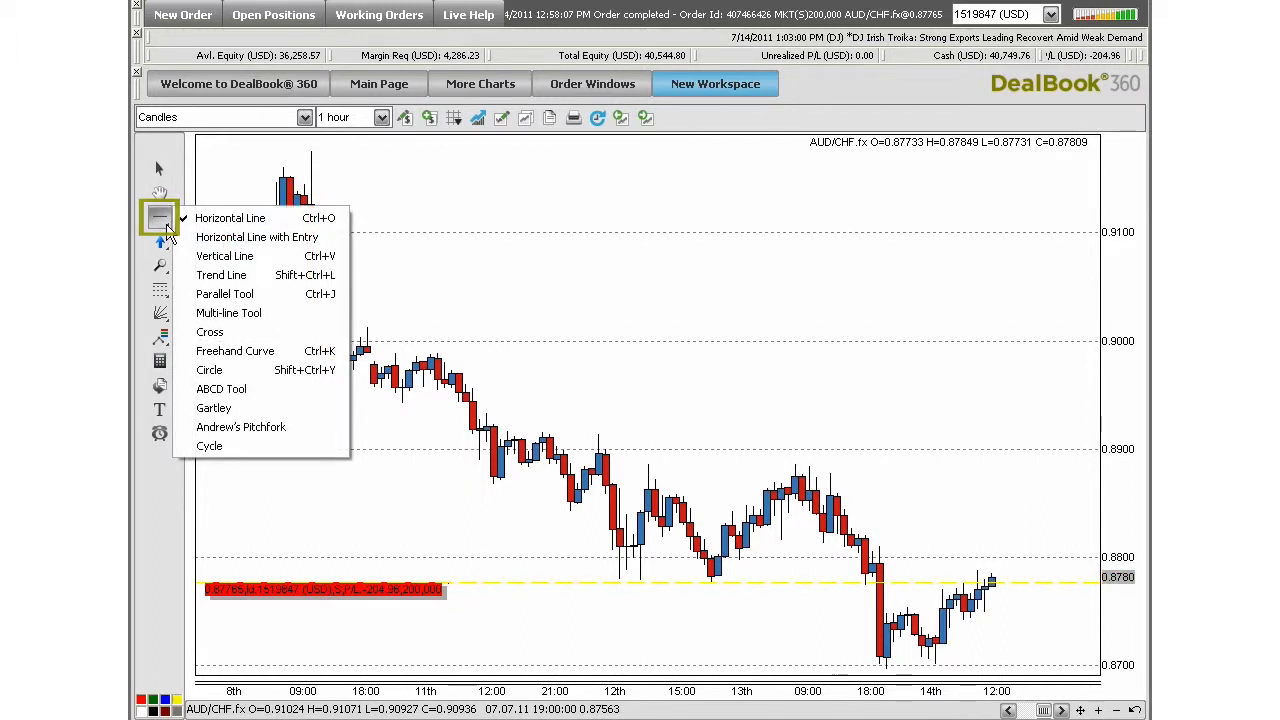
click(168, 232)
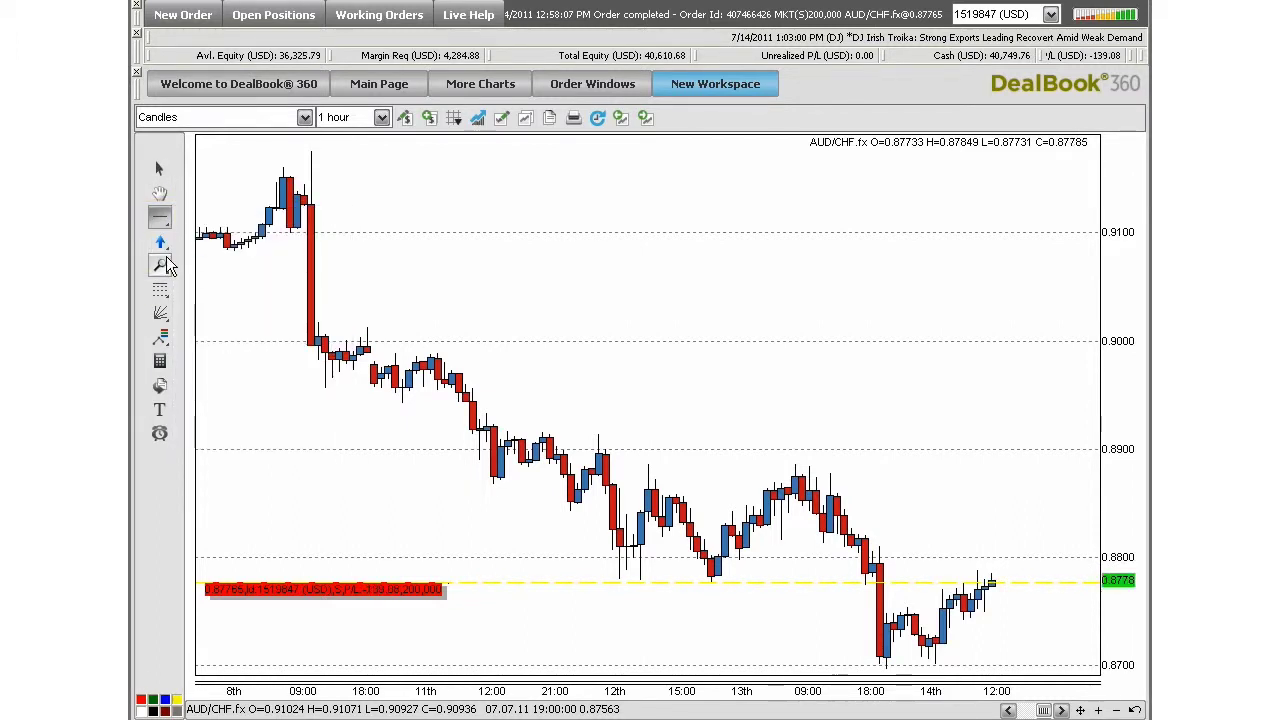
click(161, 296)
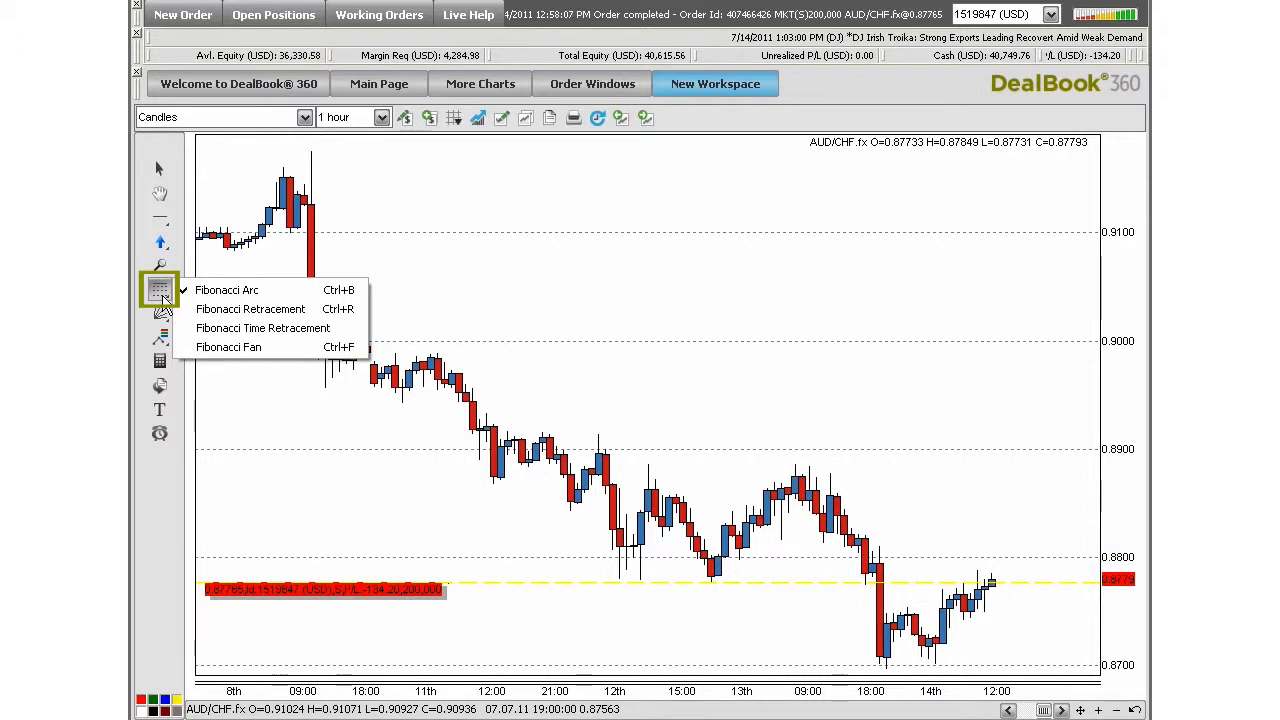
click(164, 304)
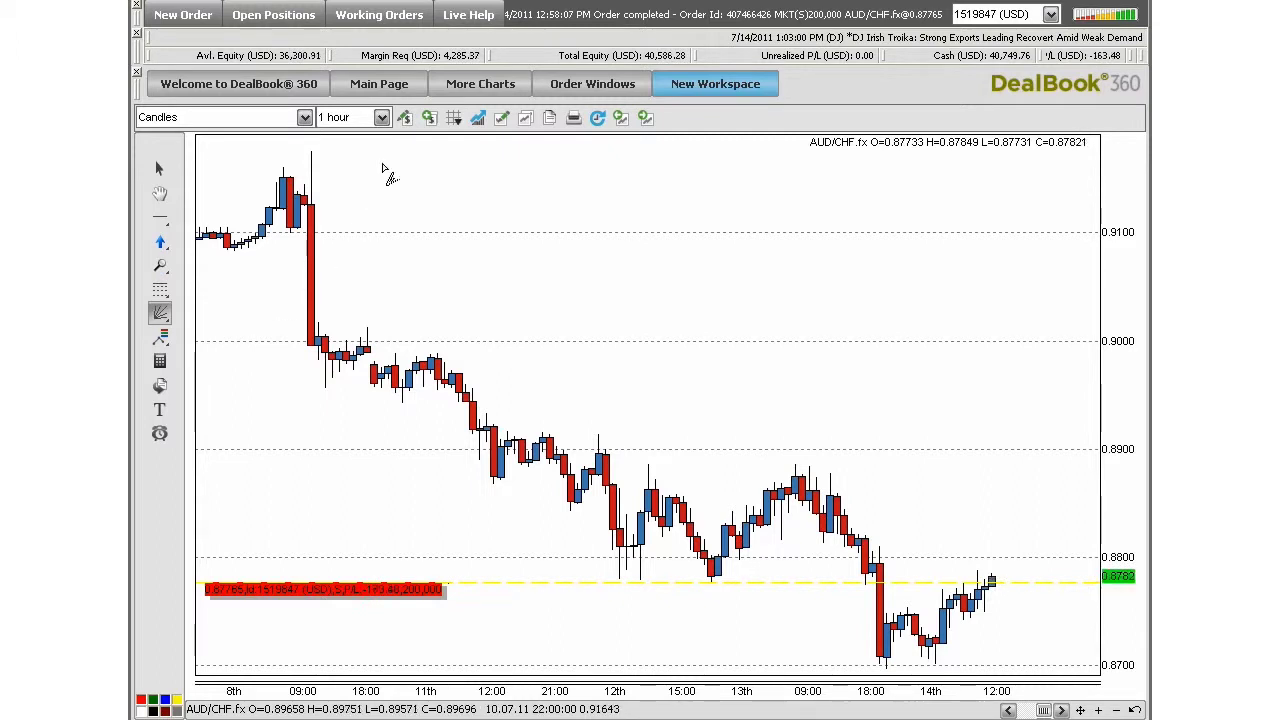
Step: View the currency pairs the AUD/CHF chart can be switched to, and cancel without choosing one
click(404, 119)
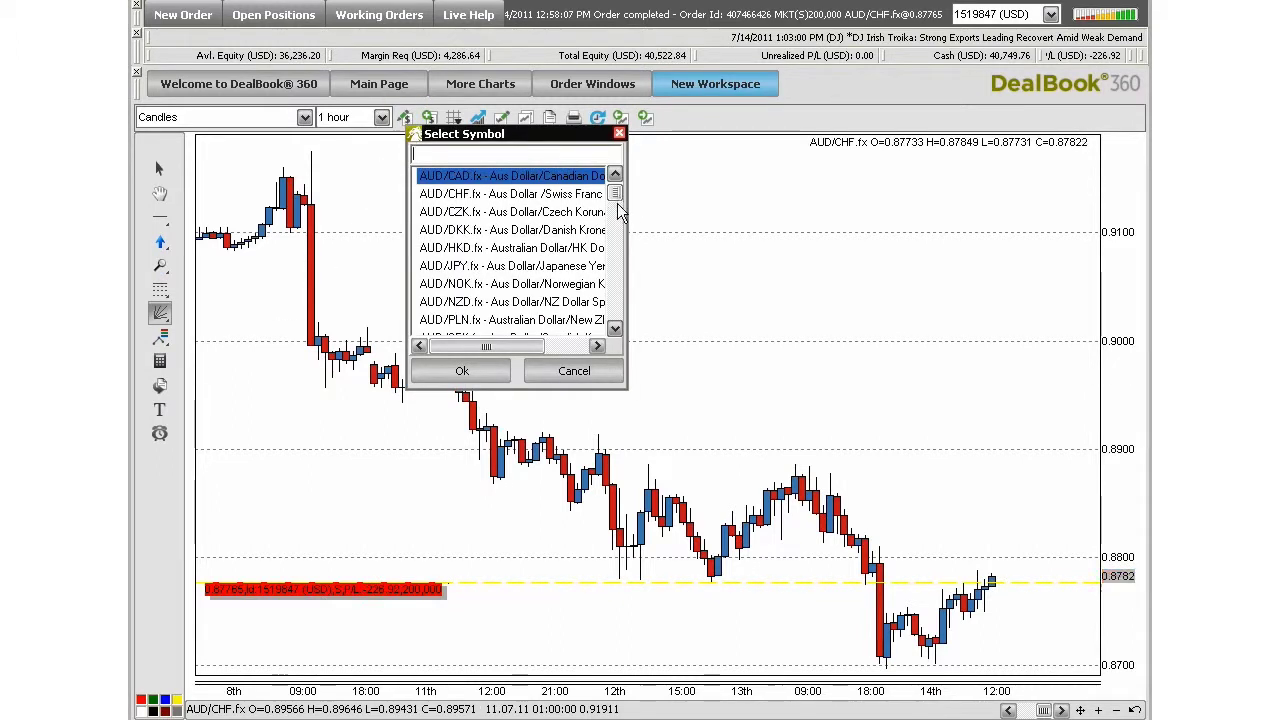
click(574, 371)
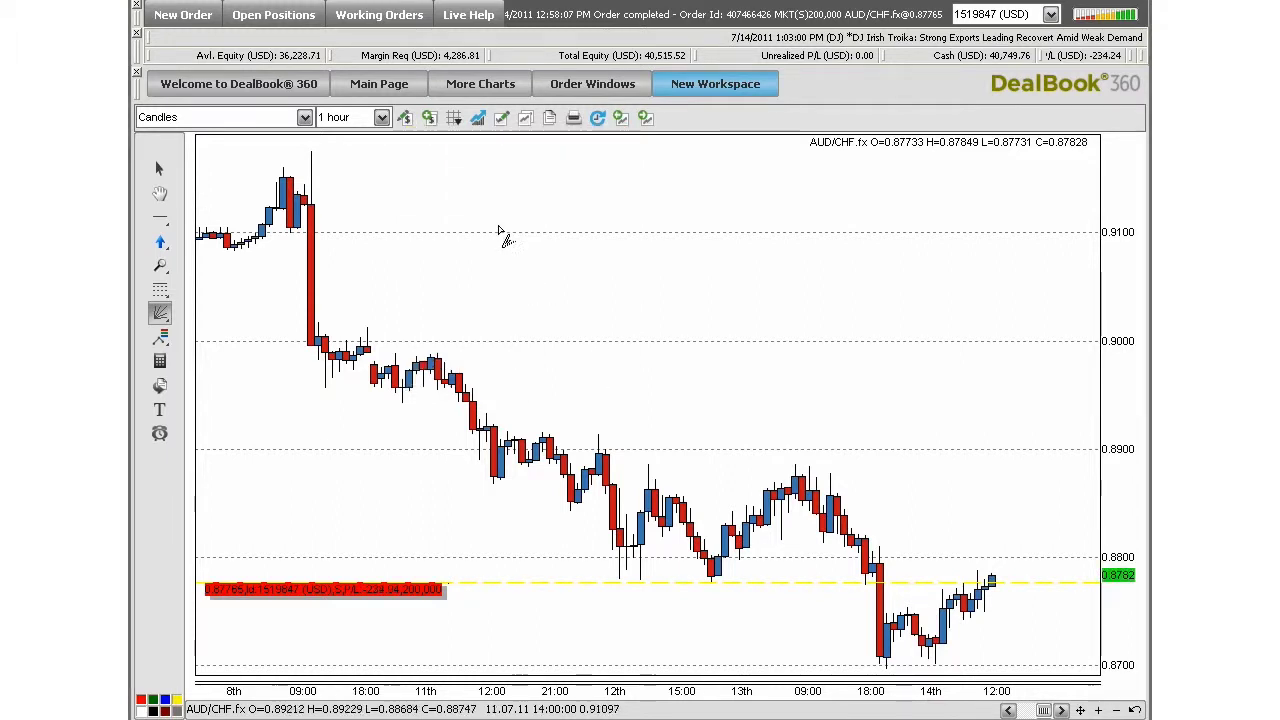
Step: Overlay the AUD/DKK.fx symbol on the AUD/CHF chart, and remove the overlay again
click(429, 119)
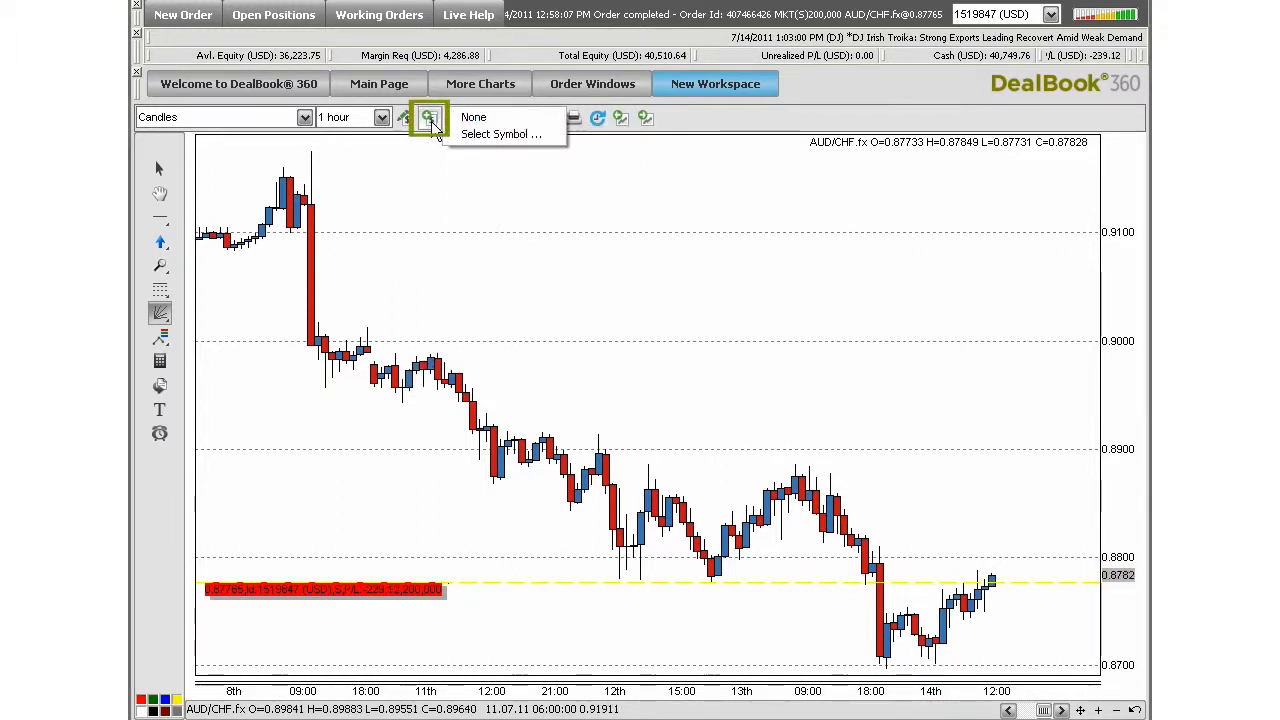
click(474, 140)
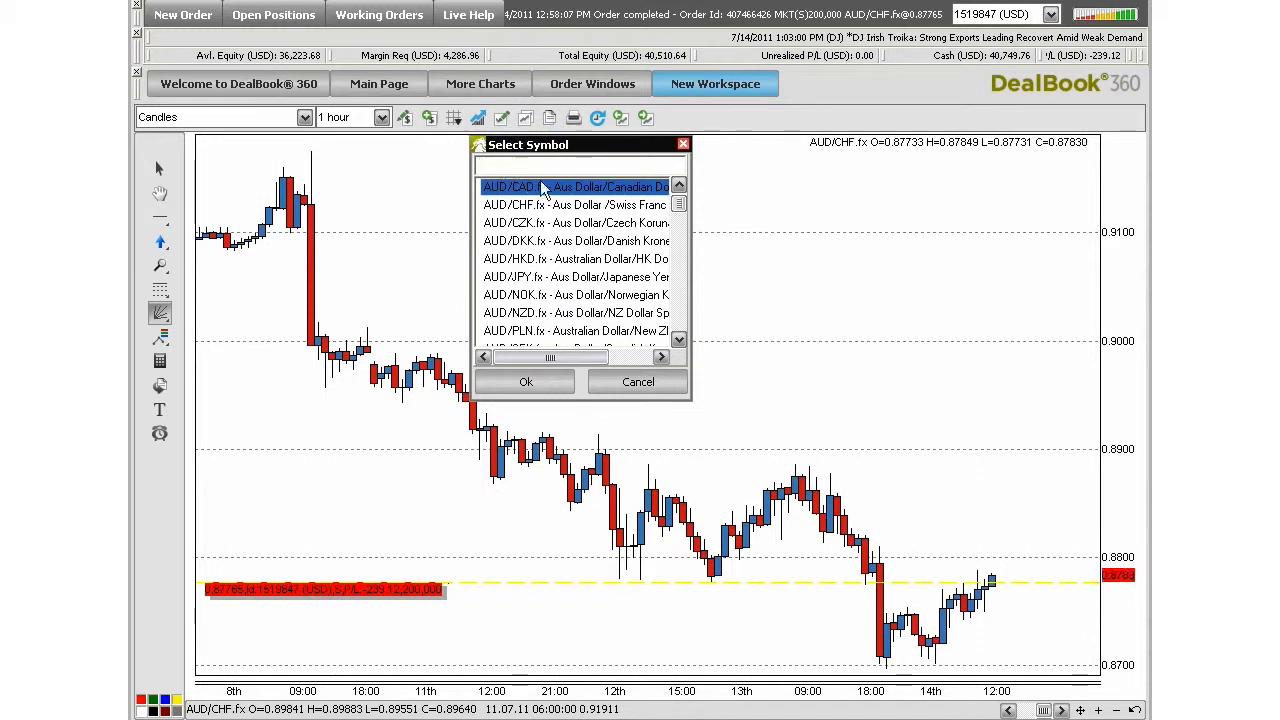
click(599, 244)
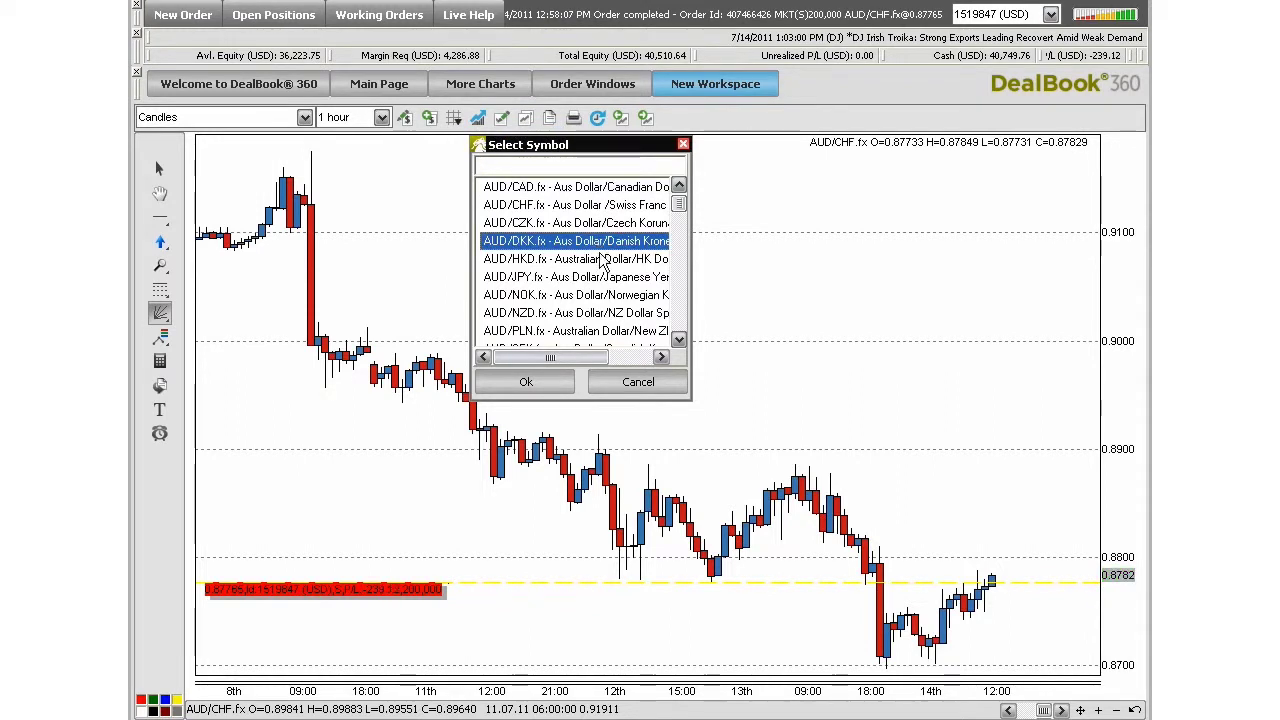
click(526, 381)
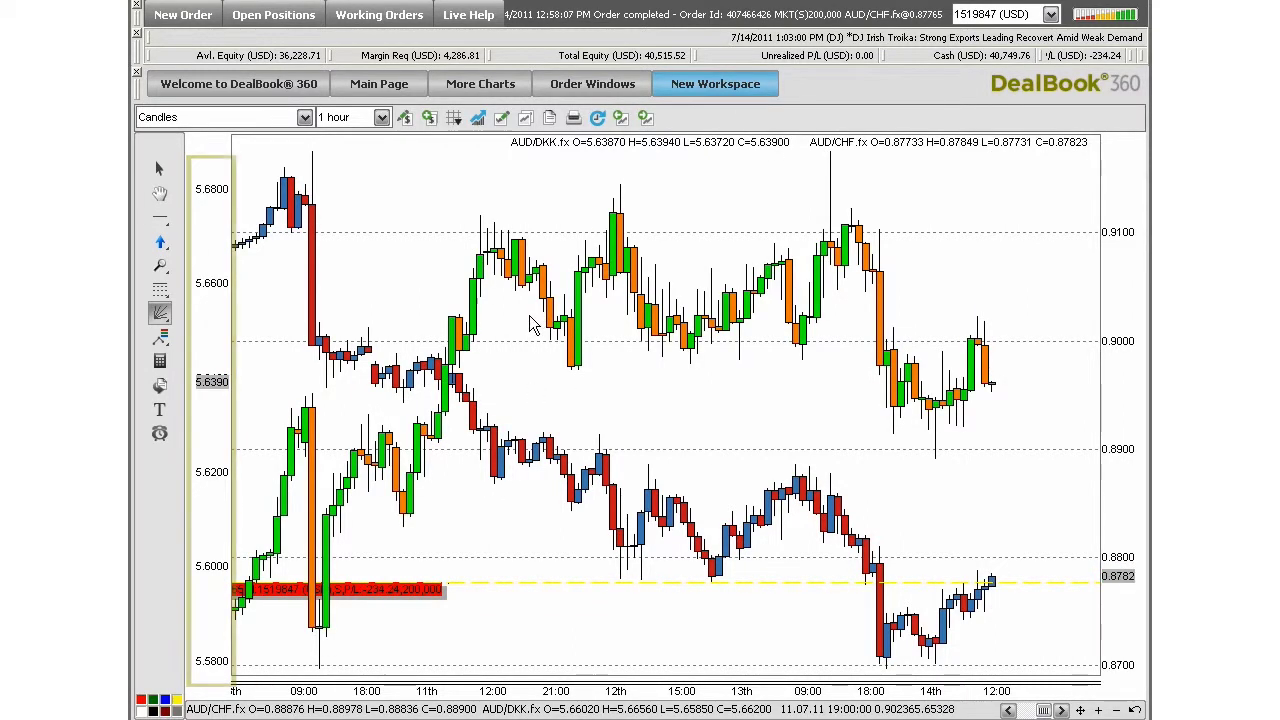
click(428, 120)
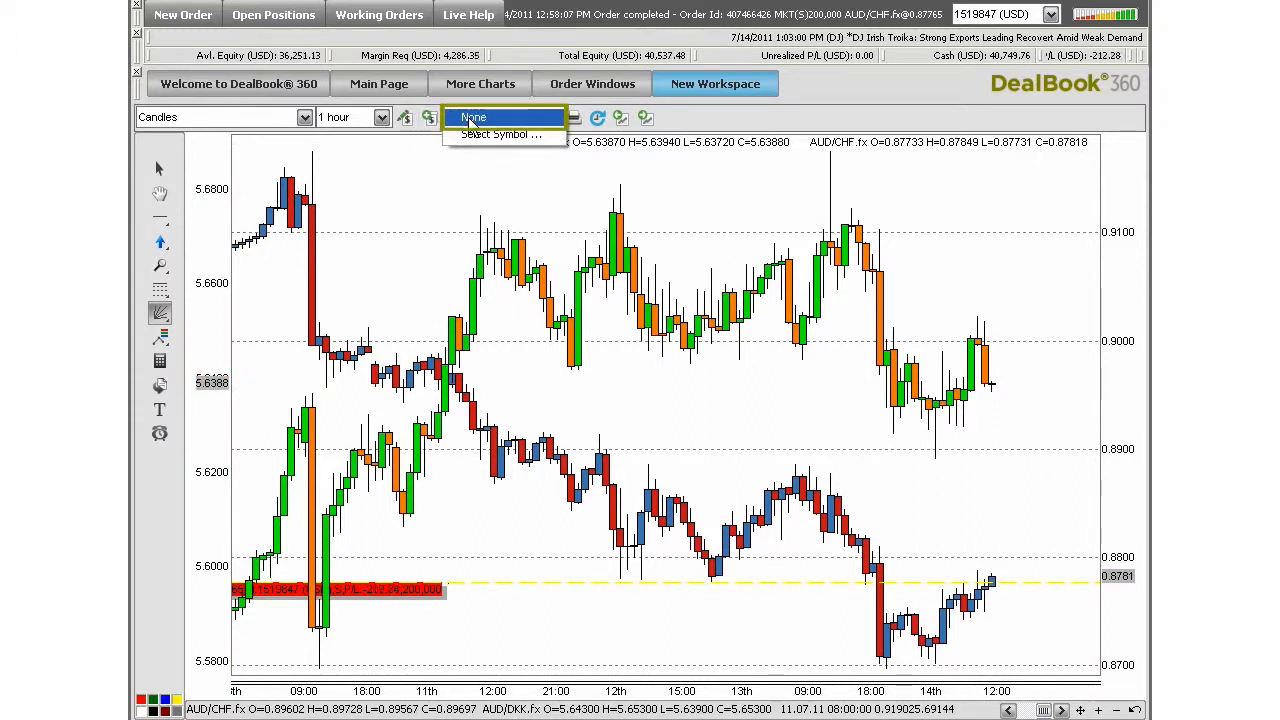
click(472, 119)
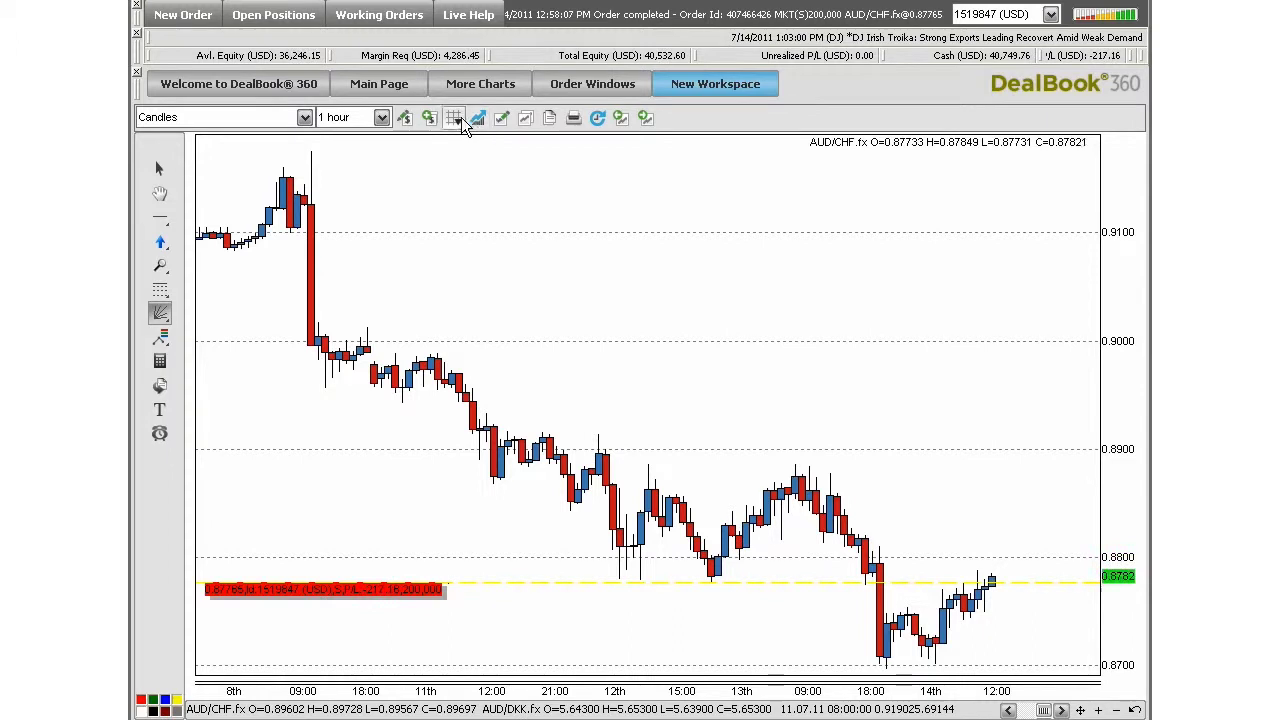
Step: Examine the general settings in the AUD/CHF chart's properties and close them without changes
right_click(443, 170)
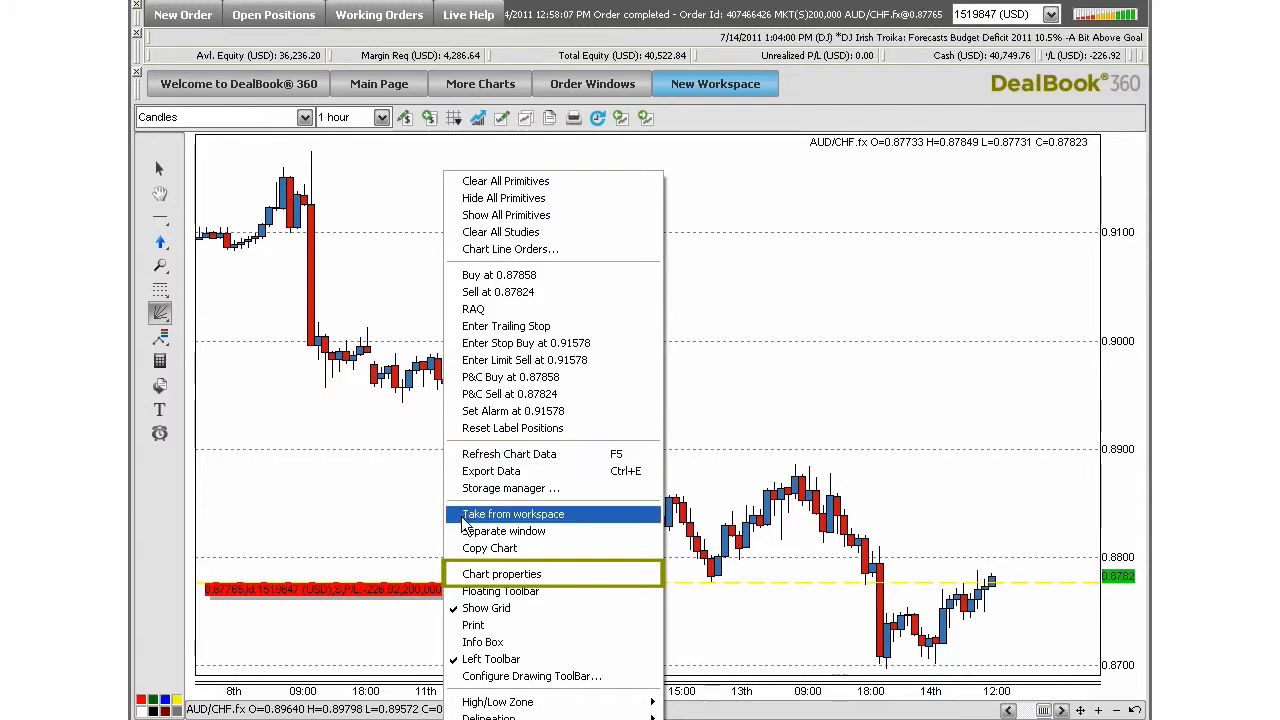
click(470, 573)
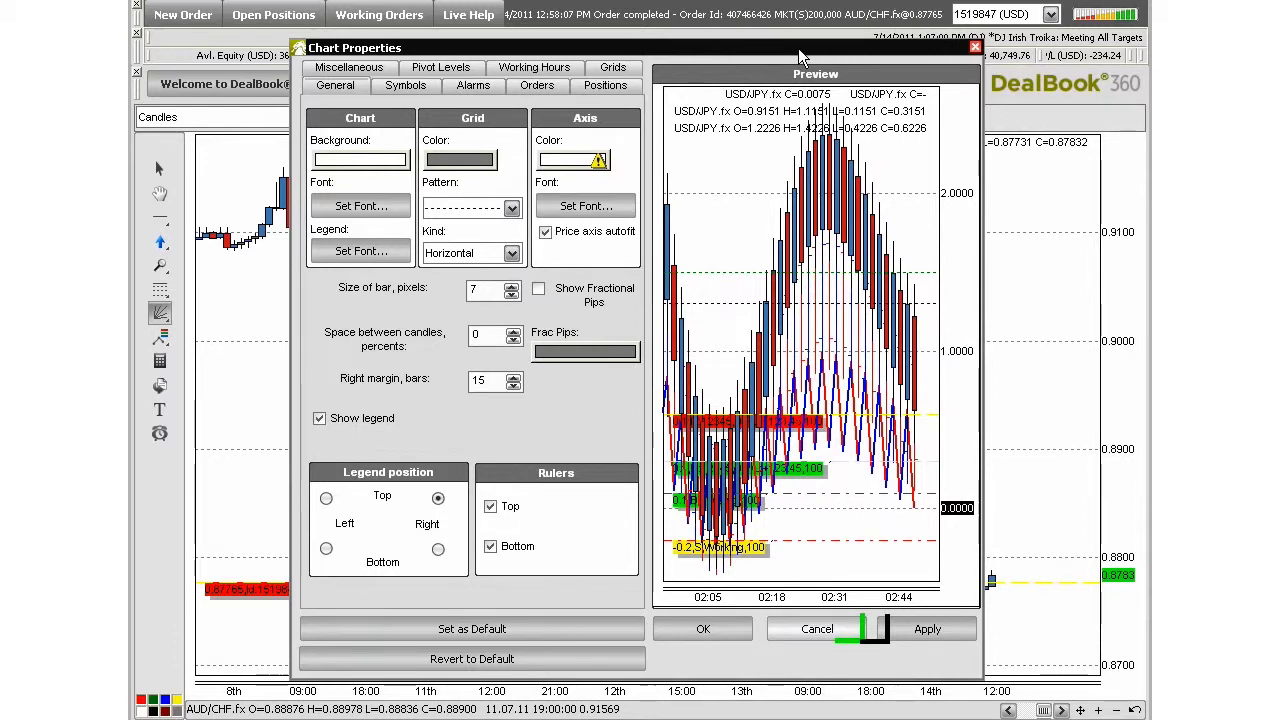
click(975, 47)
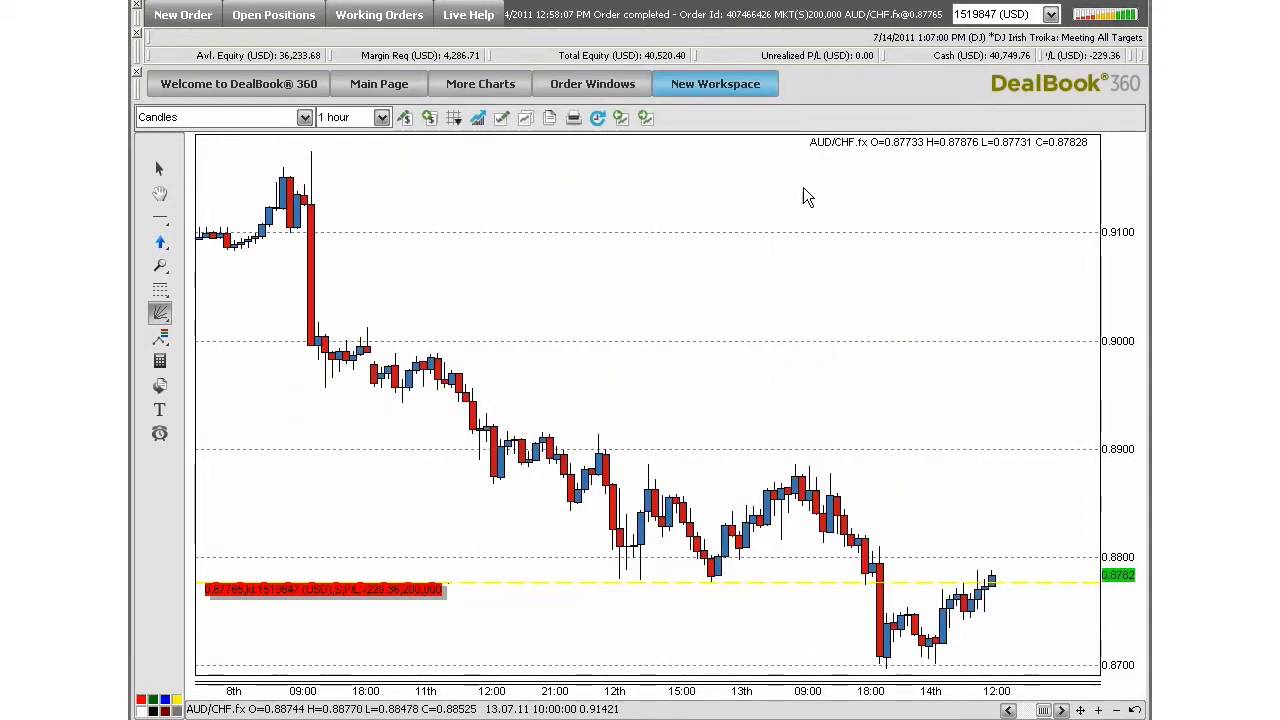
Step: Add a Bollinger Bands study to the AUD/CHF chart, reviewing its line styles and accepting the default parameters
right_click(557, 152)
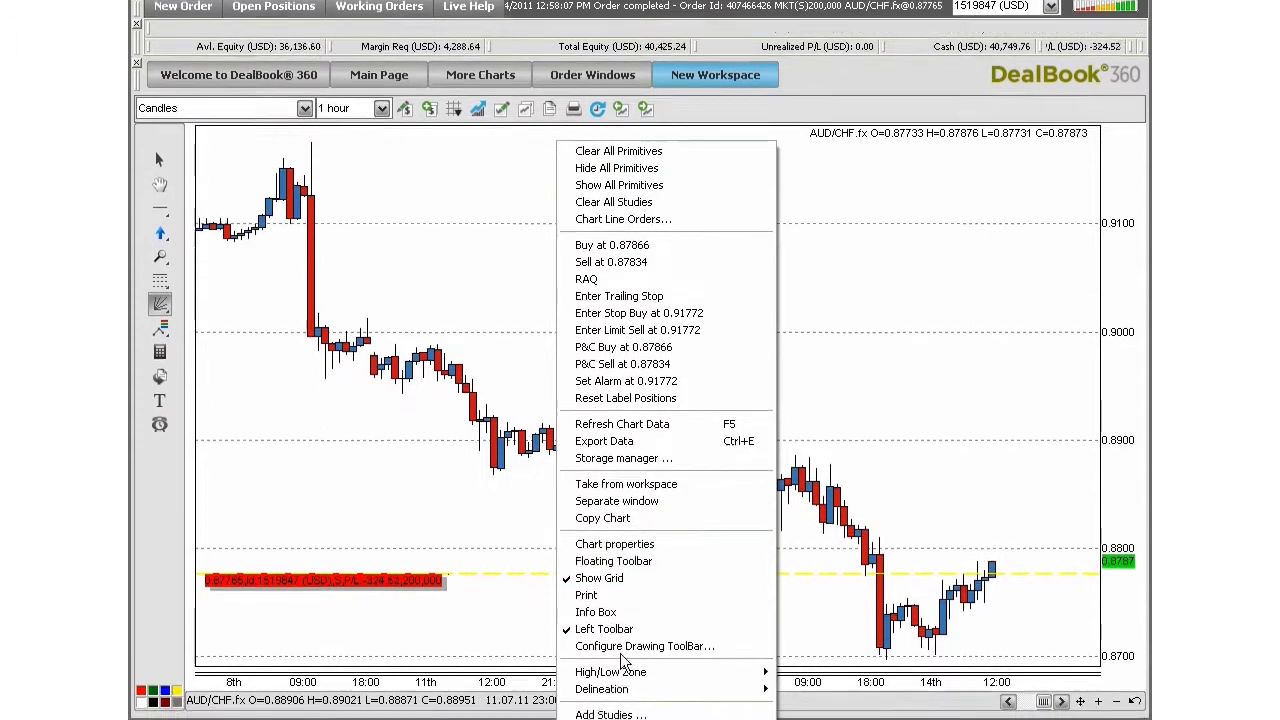
click(630, 710)
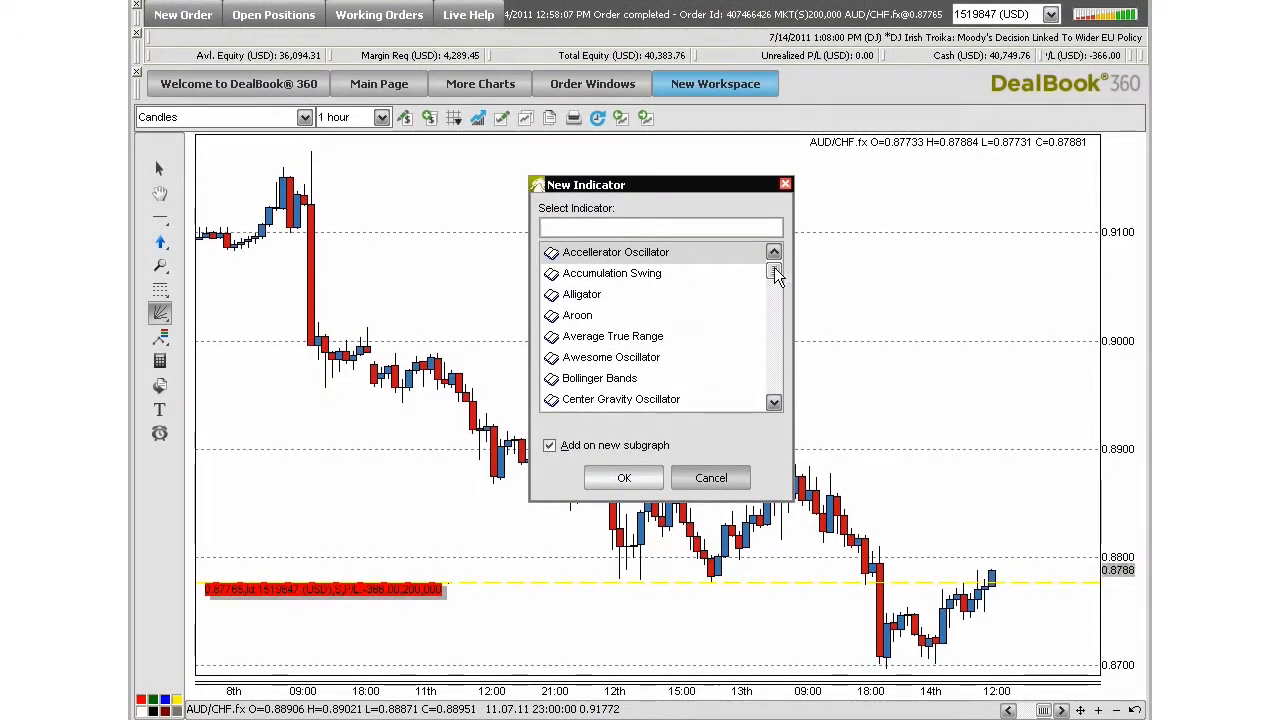
mouse_move(774, 267)
mouse_down()
mouse_move(774, 294)
mouse_move(776, 259)
mouse_up()
click(640, 380)
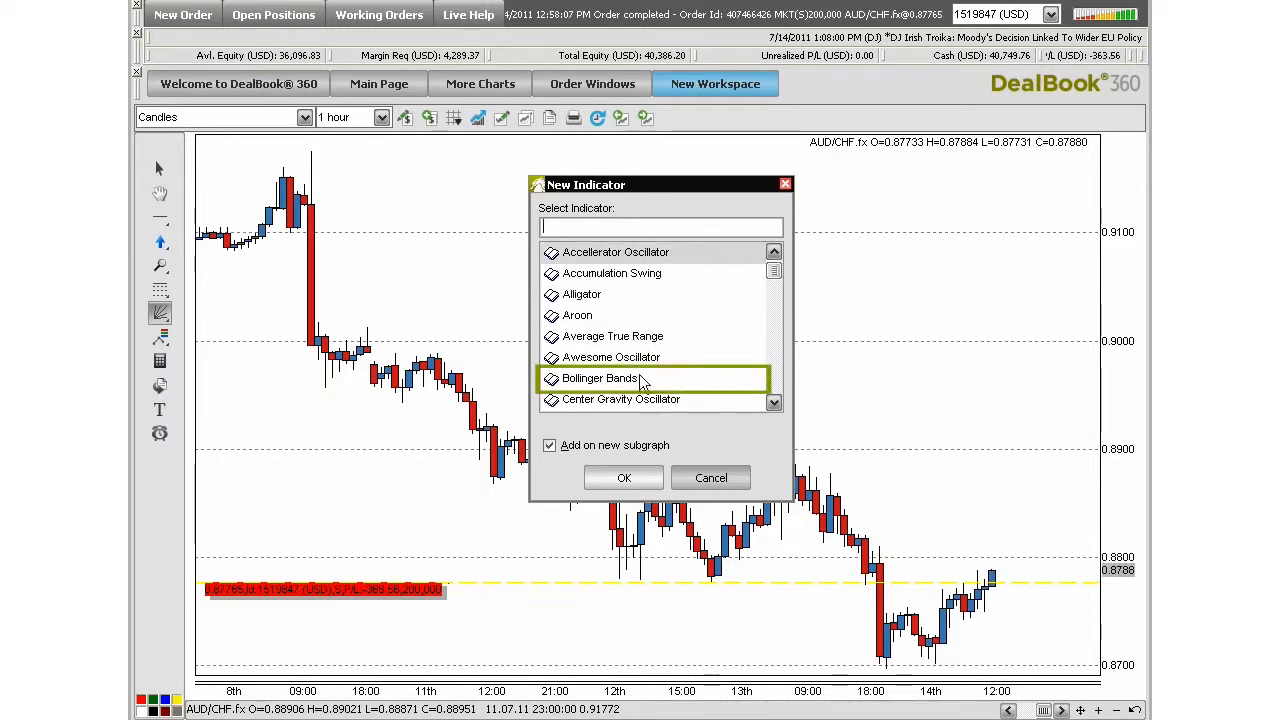
click(626, 479)
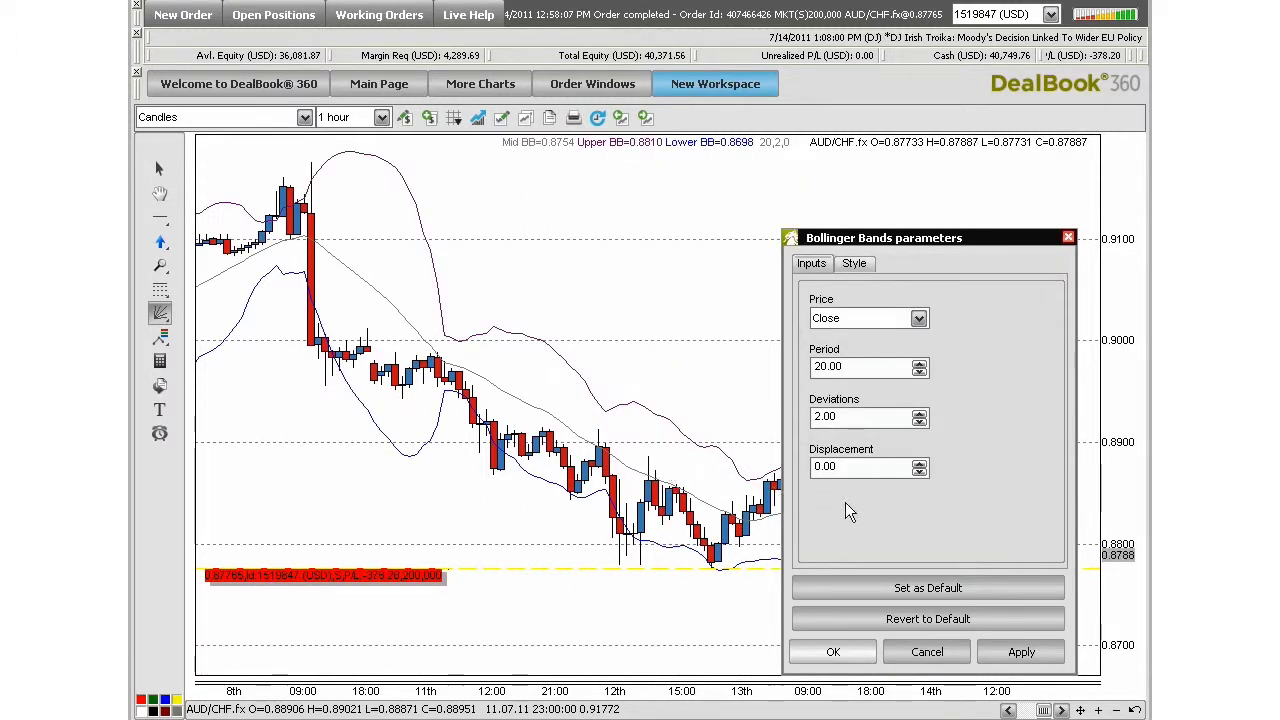
click(862, 266)
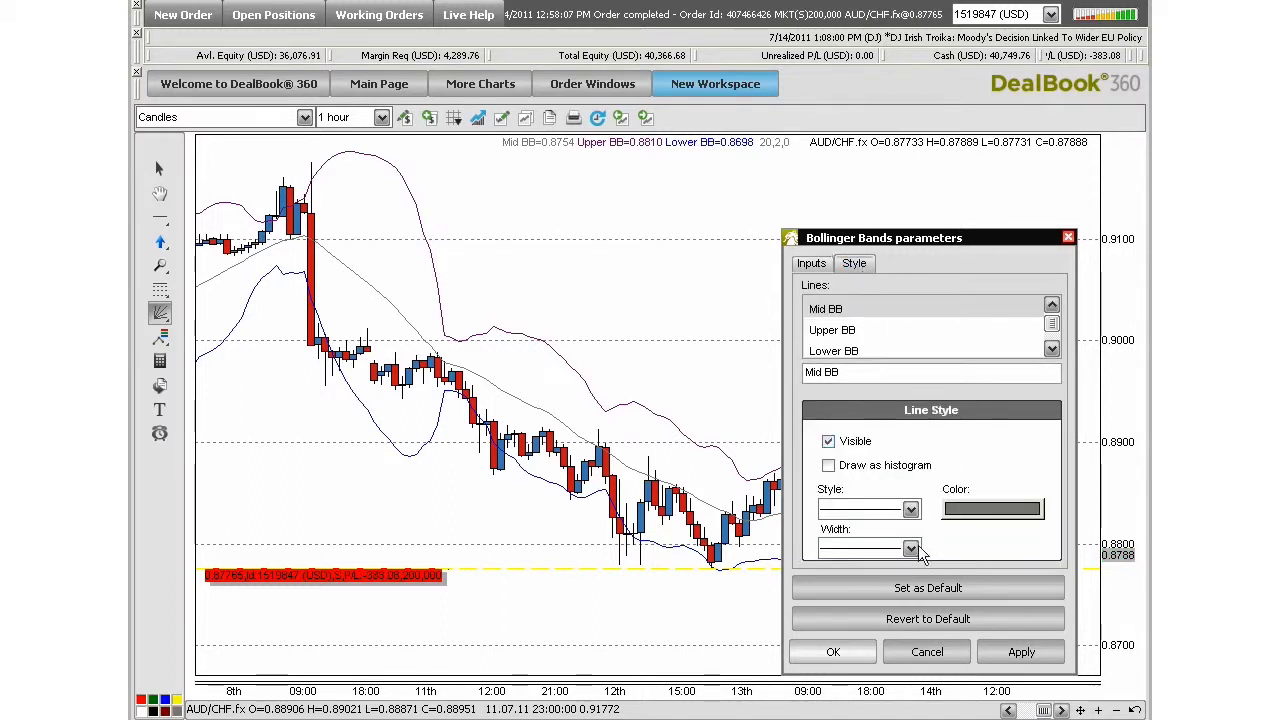
click(852, 651)
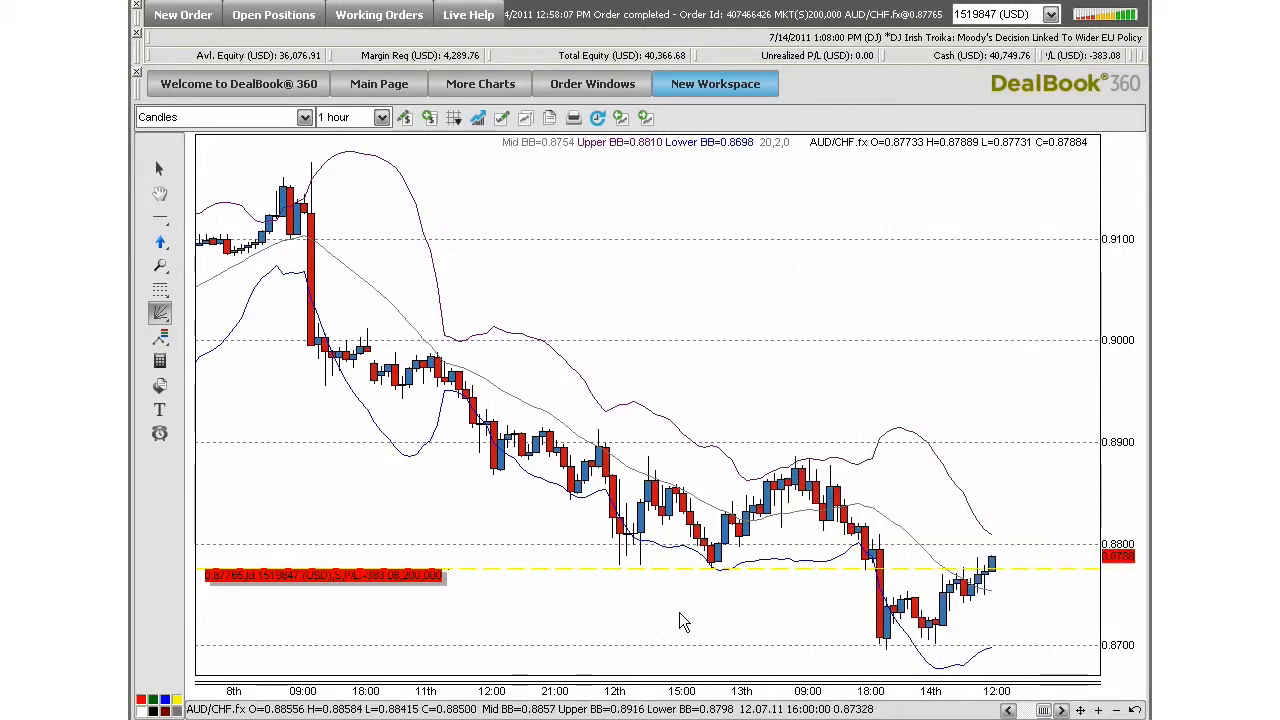
Step: Select the Bollinger Bands on the AUD/CHF chart and remove the study
click(603, 403)
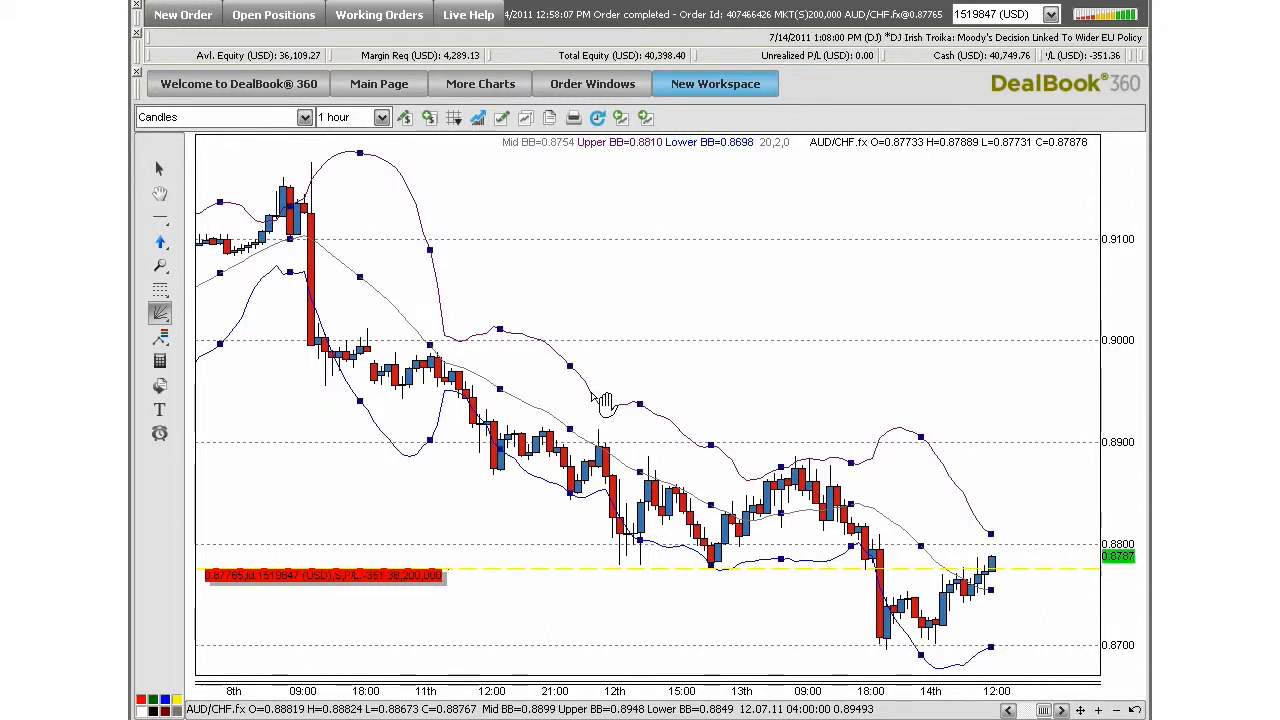
right_click(603, 403)
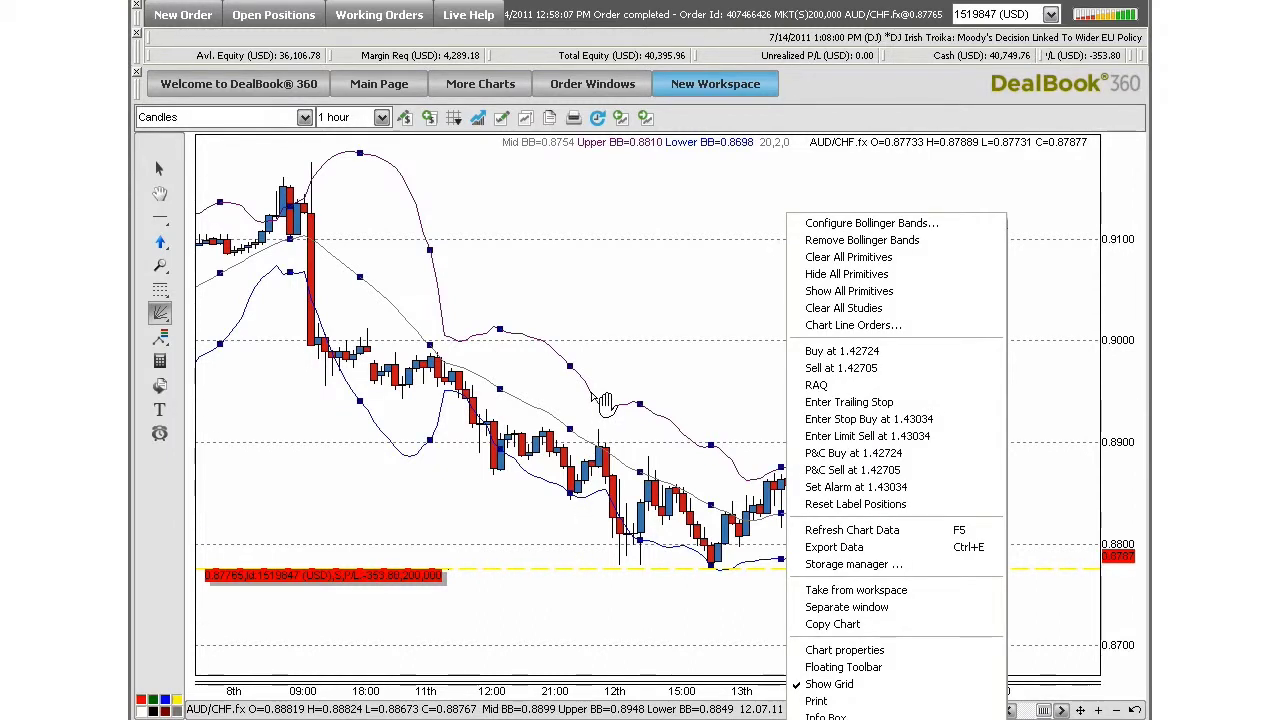
key(Return)
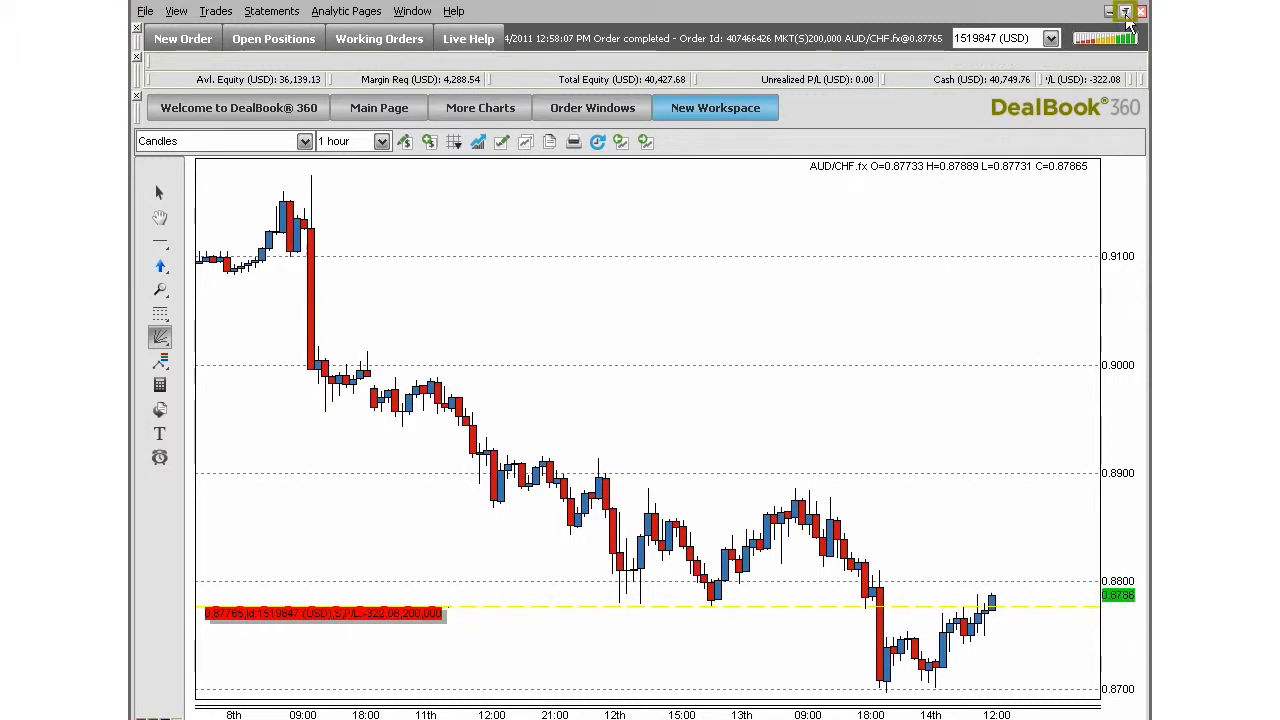
Step: Restore the maximized AUD/CHF chart window and browse the headlines in the Main Page's News window
click(1125, 13)
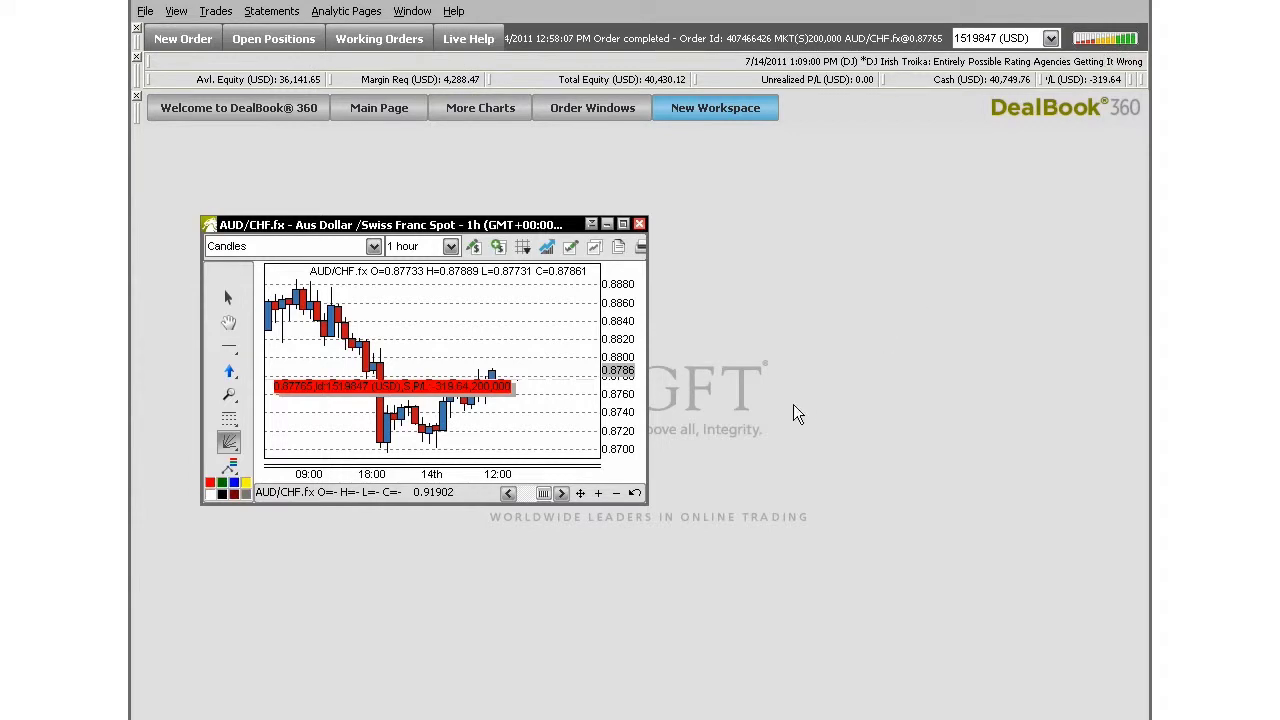
click(389, 108)
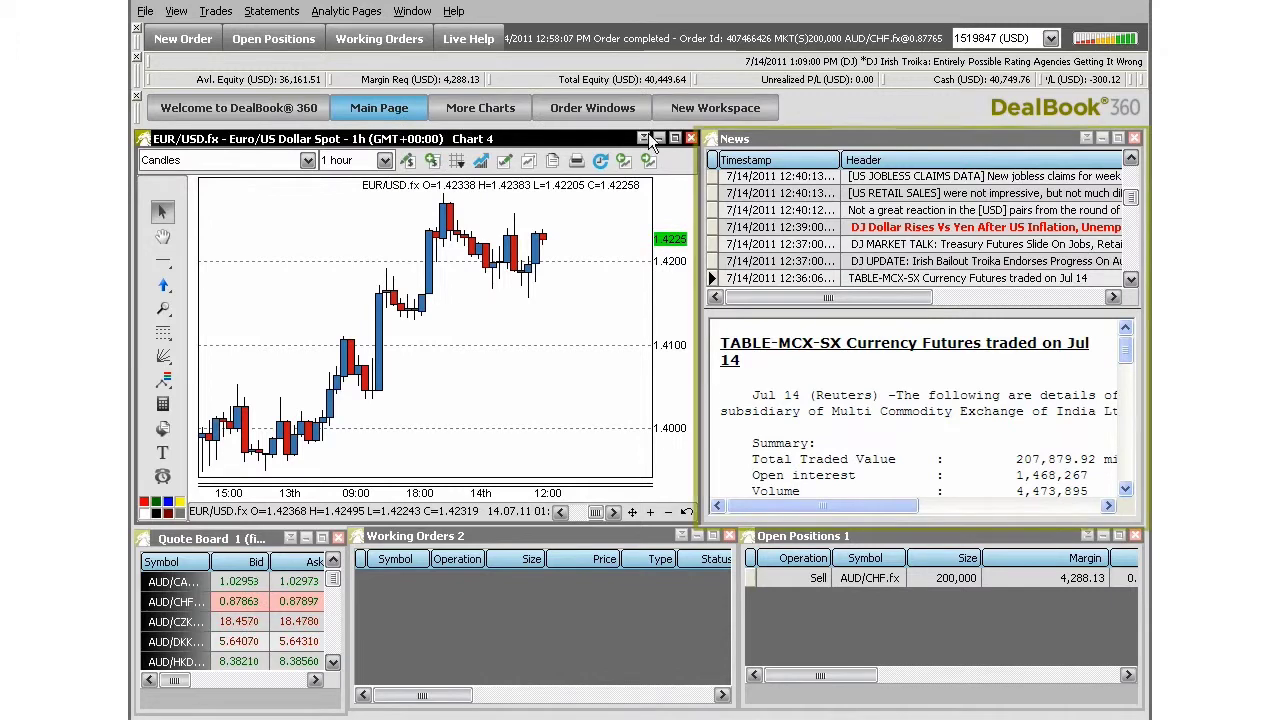
click(750, 141)
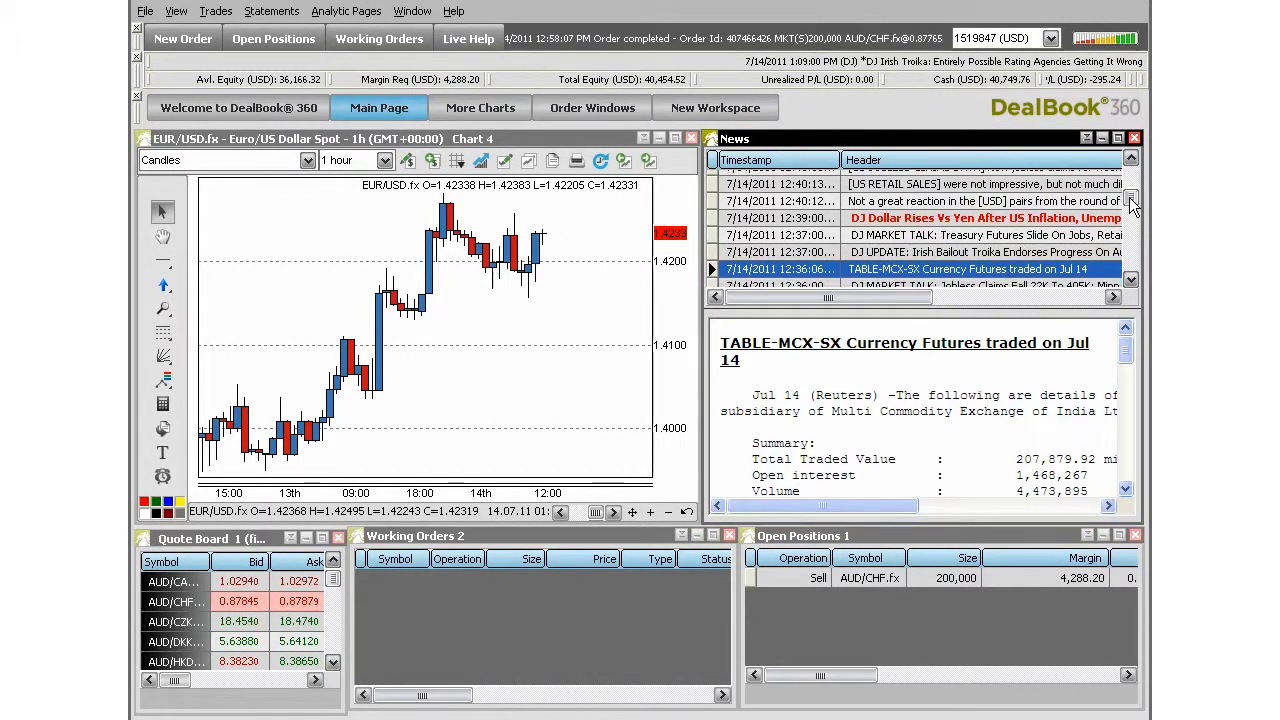
drag(1129, 197, 1130, 168)
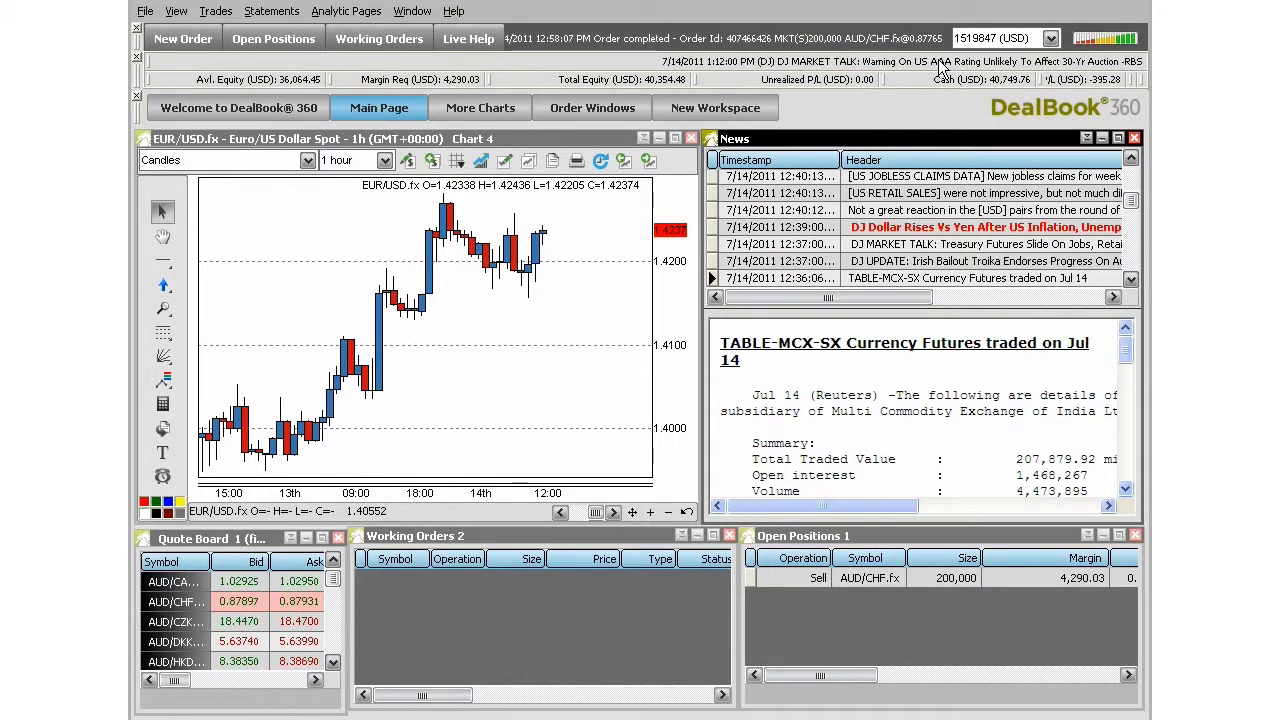
Step: Open the news ticker's headline list, read the DJ MARKET TALK story on the US AAA rating warning, and close the list
click(938, 59)
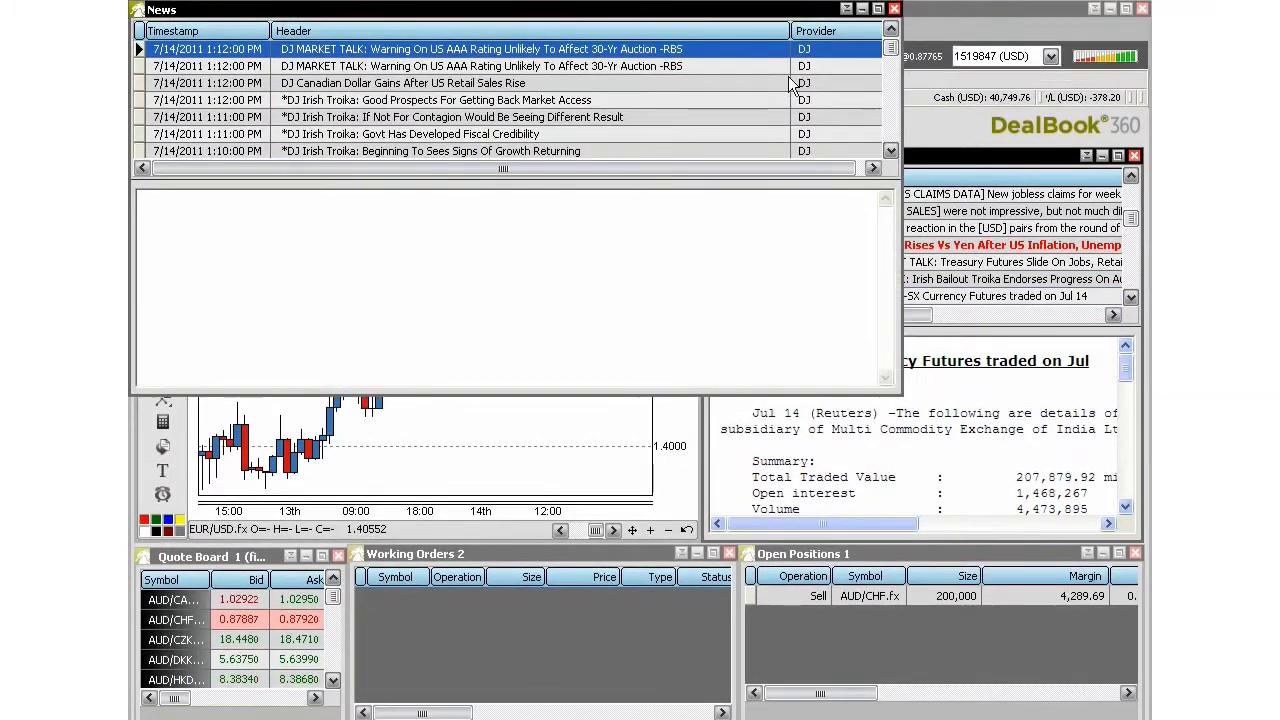
click(605, 66)
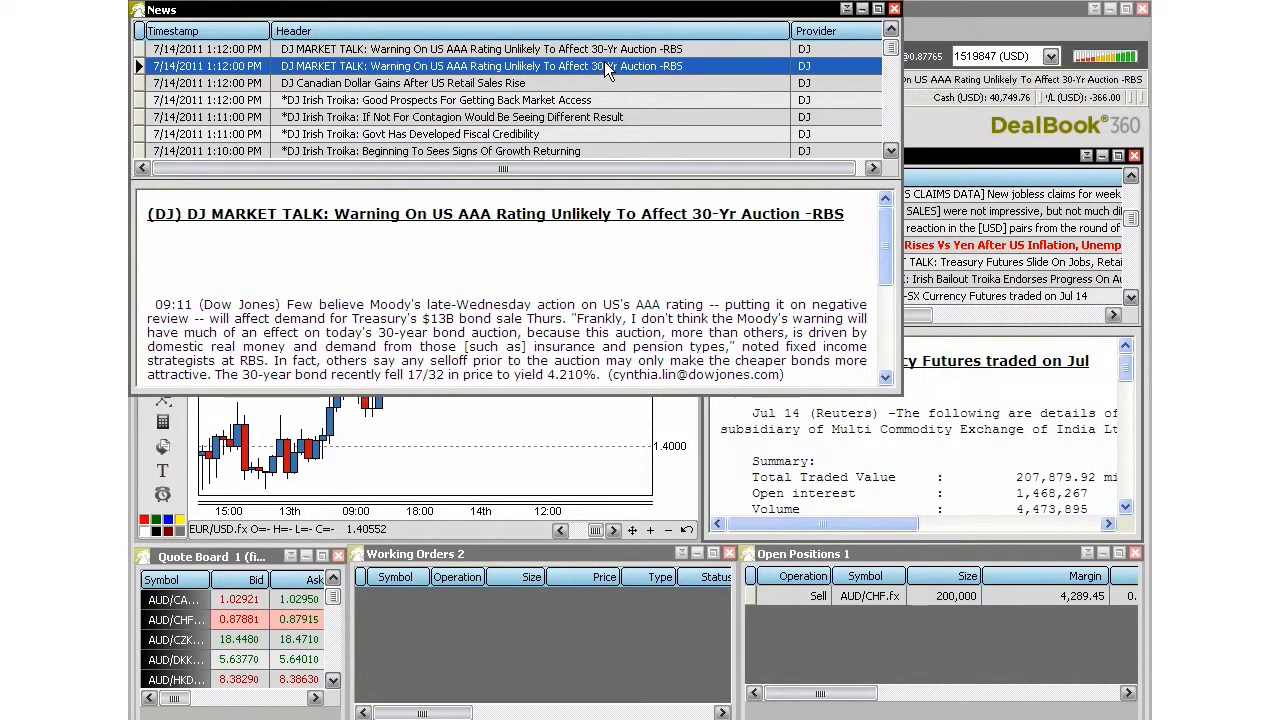
click(894, 8)
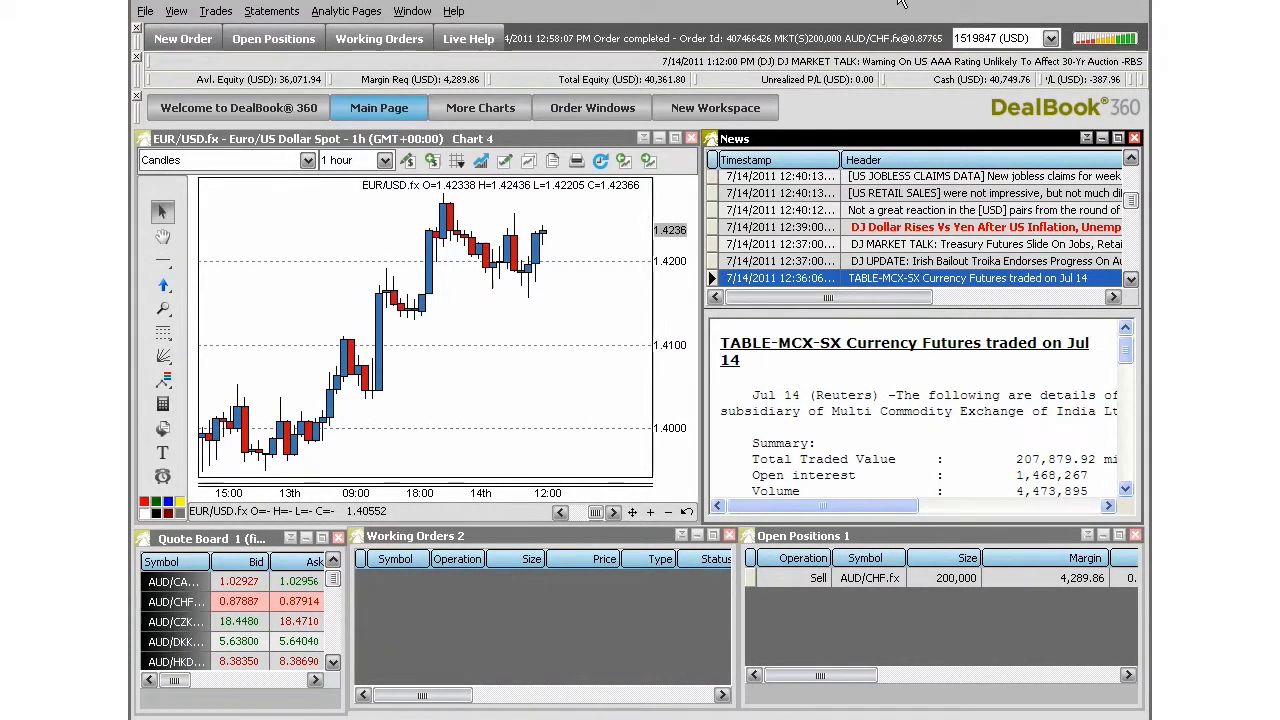
Step: Select the AUD/CHF.fx sell position in Open Positions and examine its columns across to the P/L
click(820, 537)
click(820, 537)
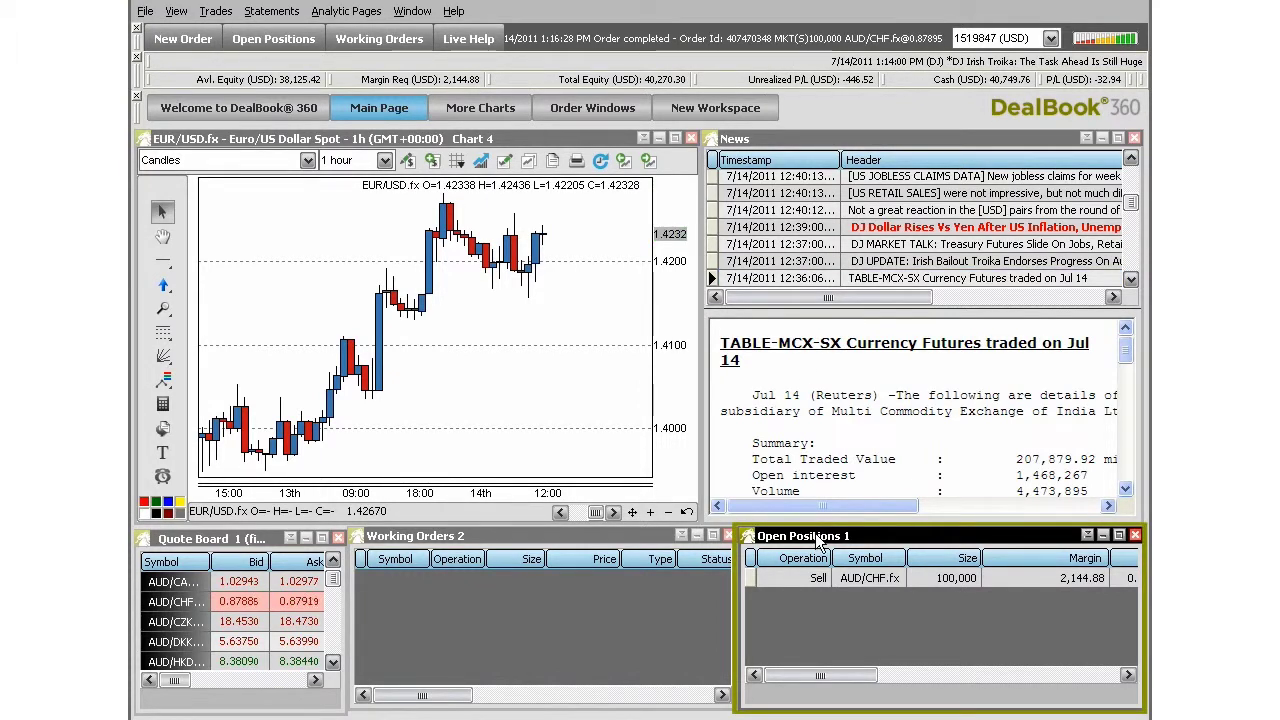
click(815, 578)
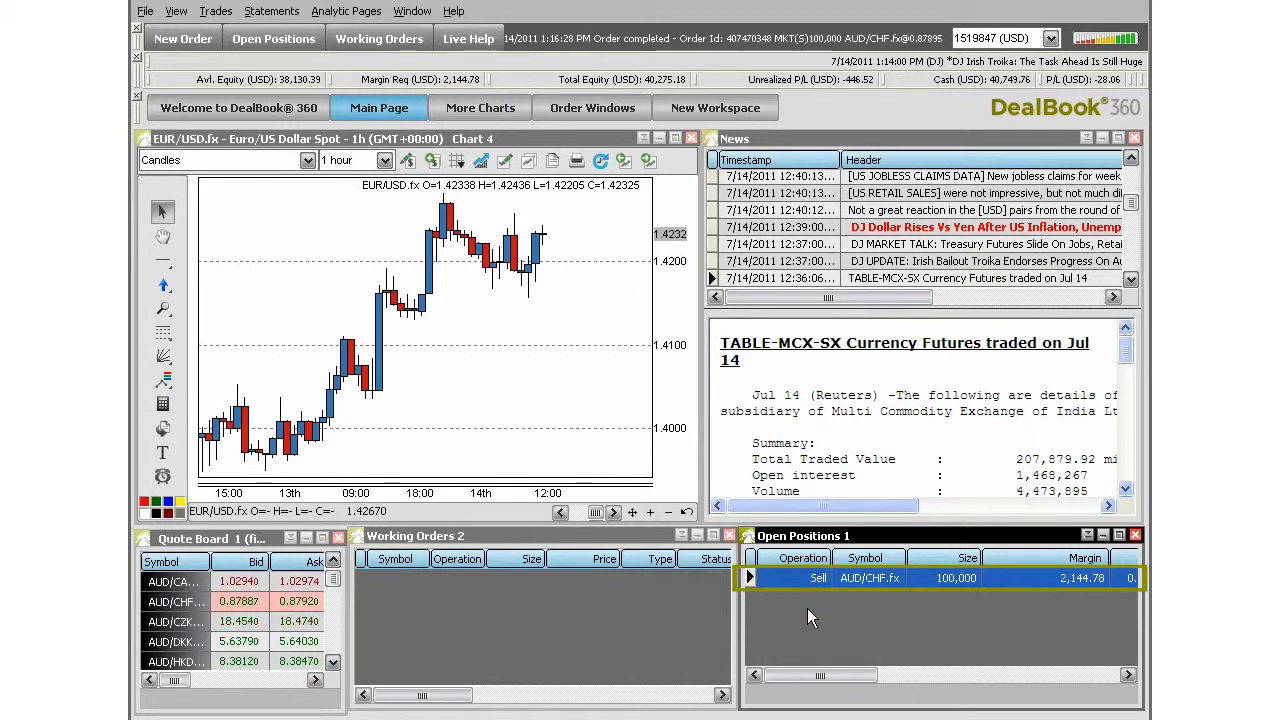
drag(818, 676, 976, 676)
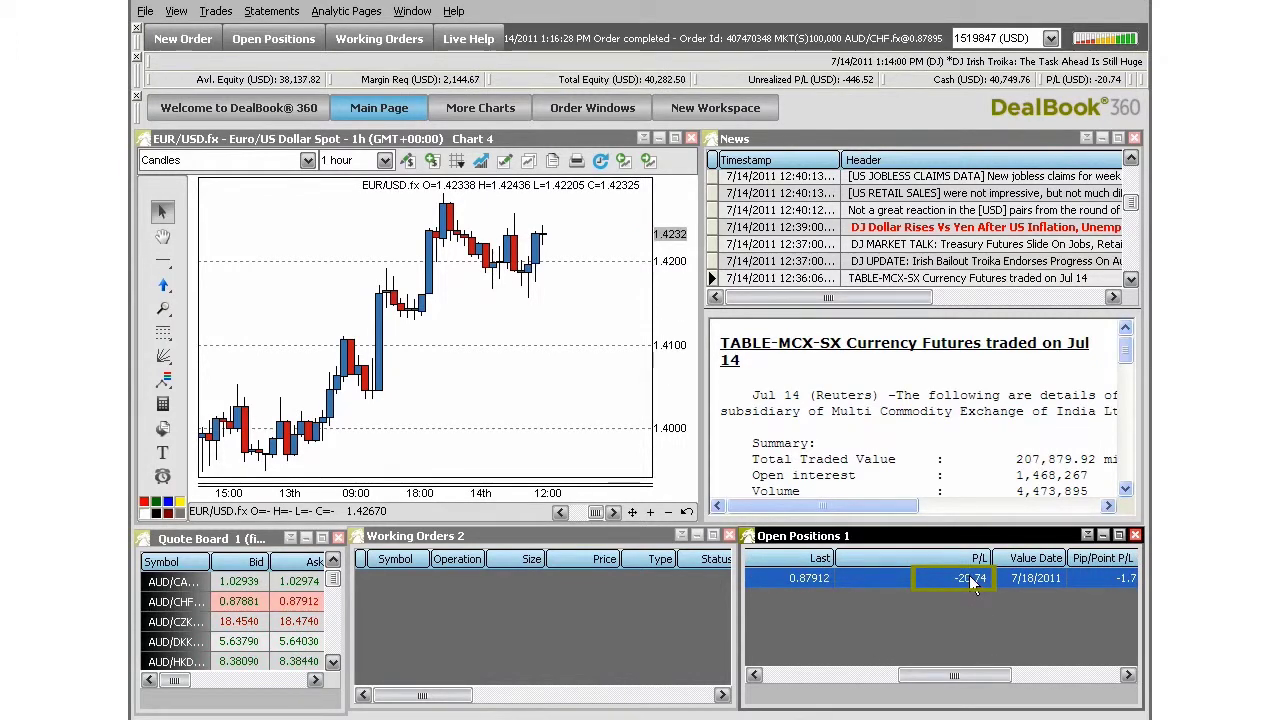
drag(976, 670, 838, 670)
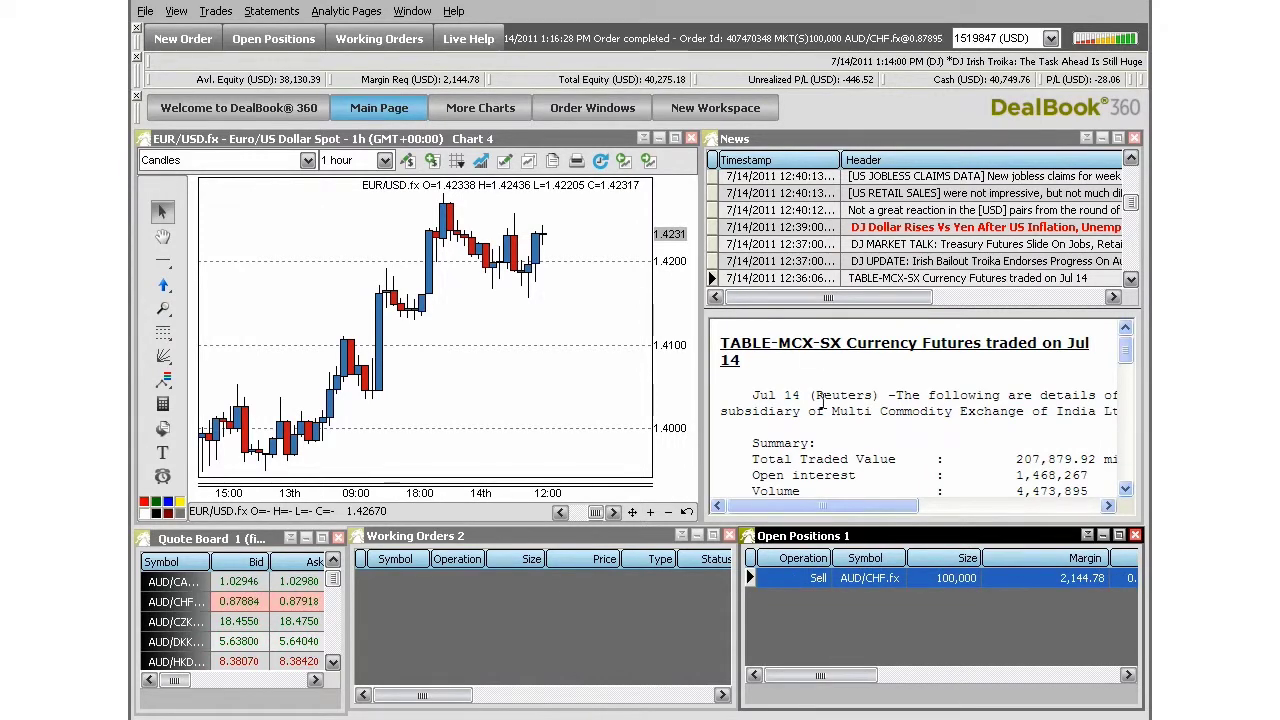
Step: Review the trading commands available on the AUD/CHF chart in New Workspace and return to the Main Page
click(691, 113)
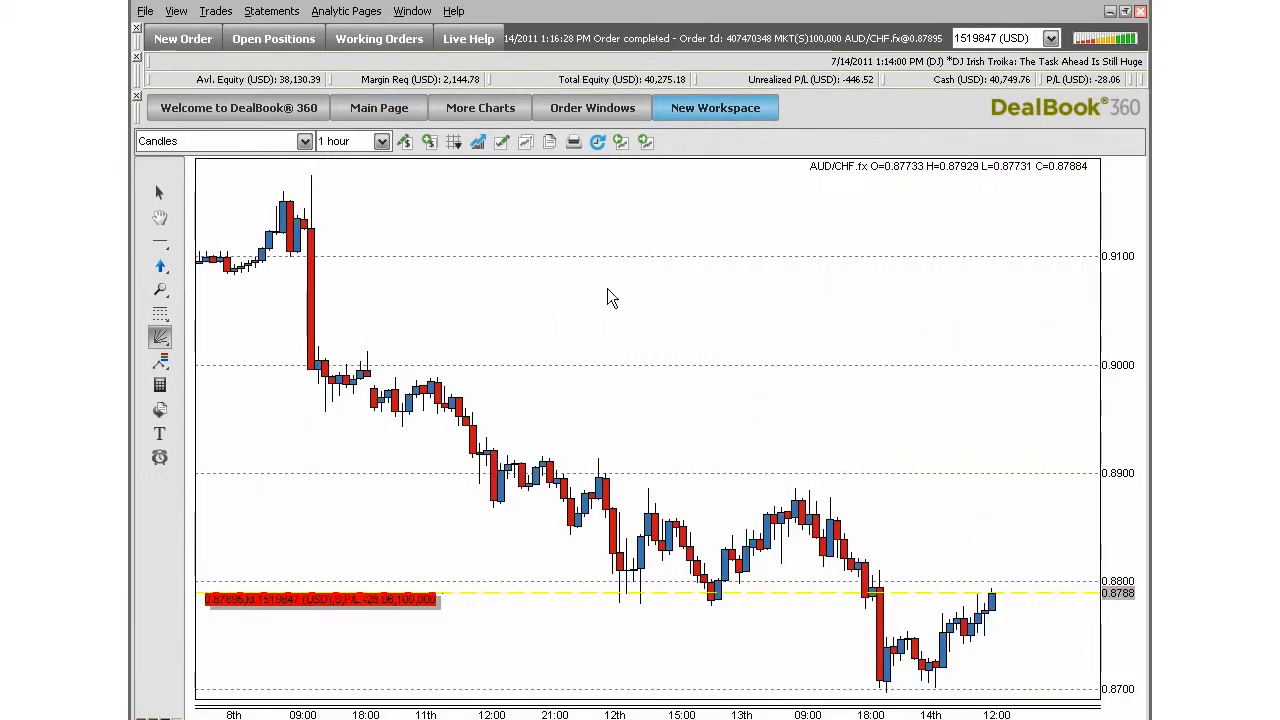
right_click(610, 297)
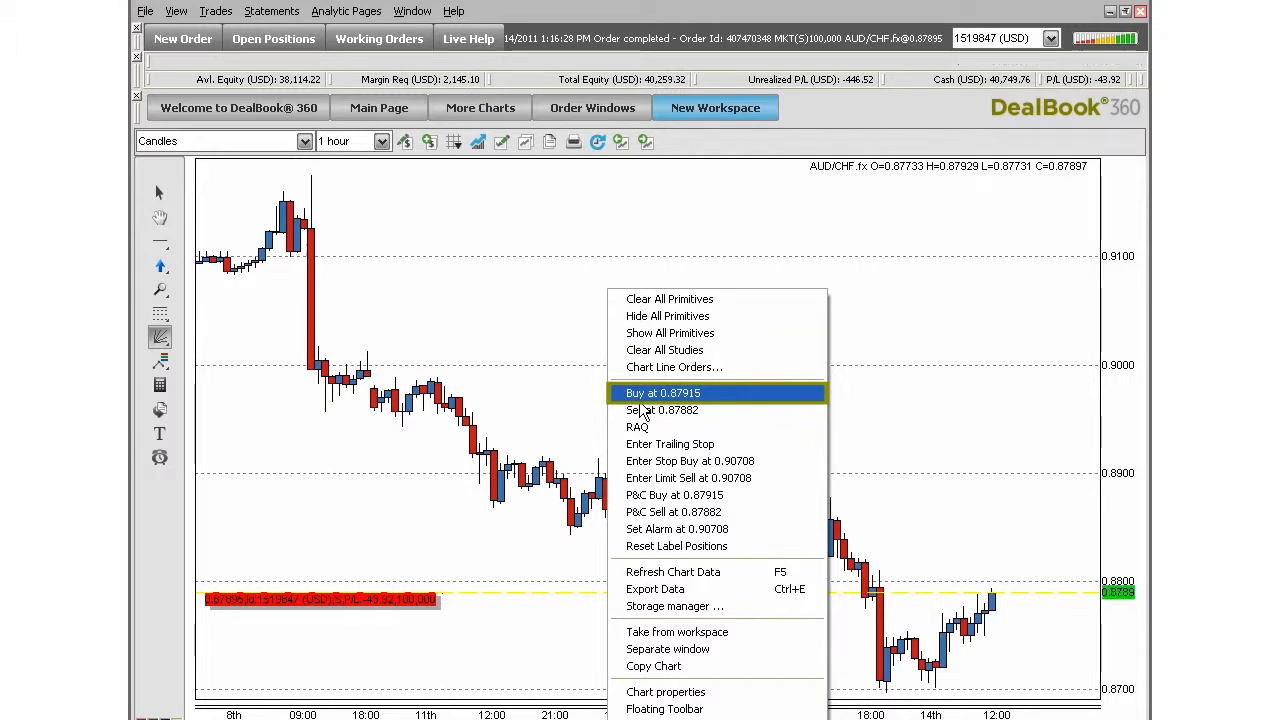
click(368, 107)
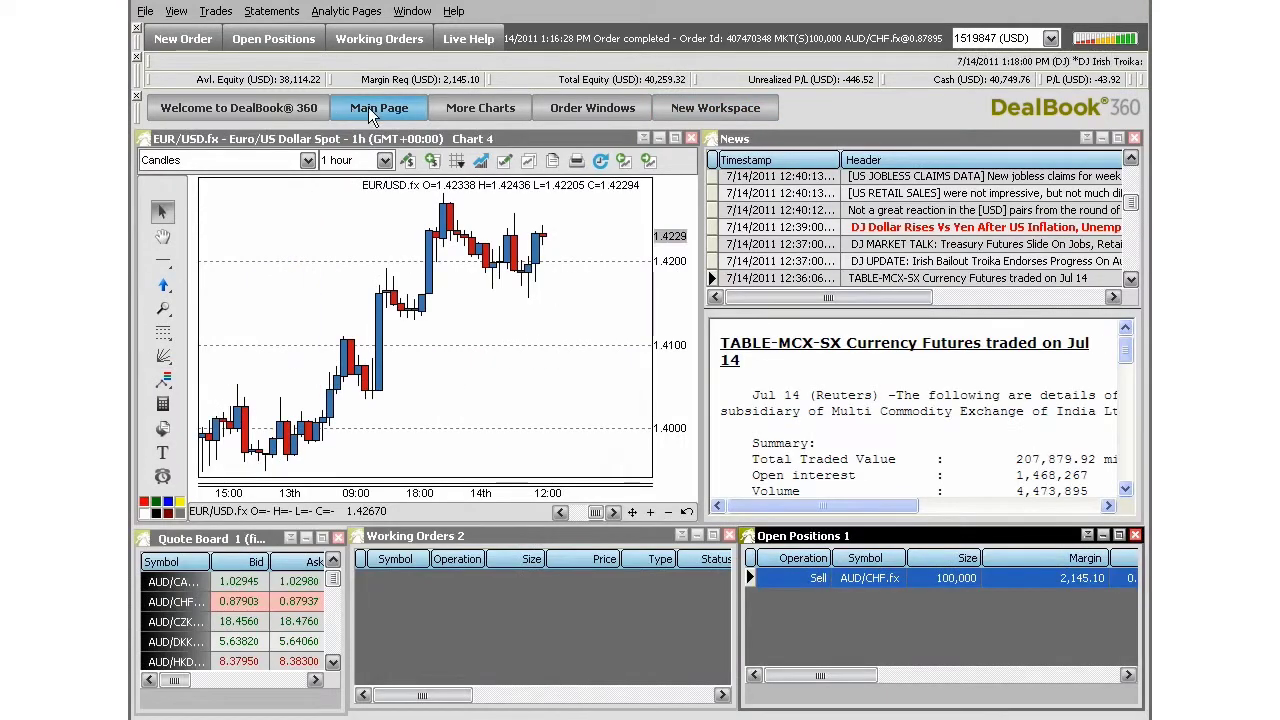
Step: Close the AUD/CHF.fx sell position in Open Positions at market and confirm the closure
right_click(808, 580)
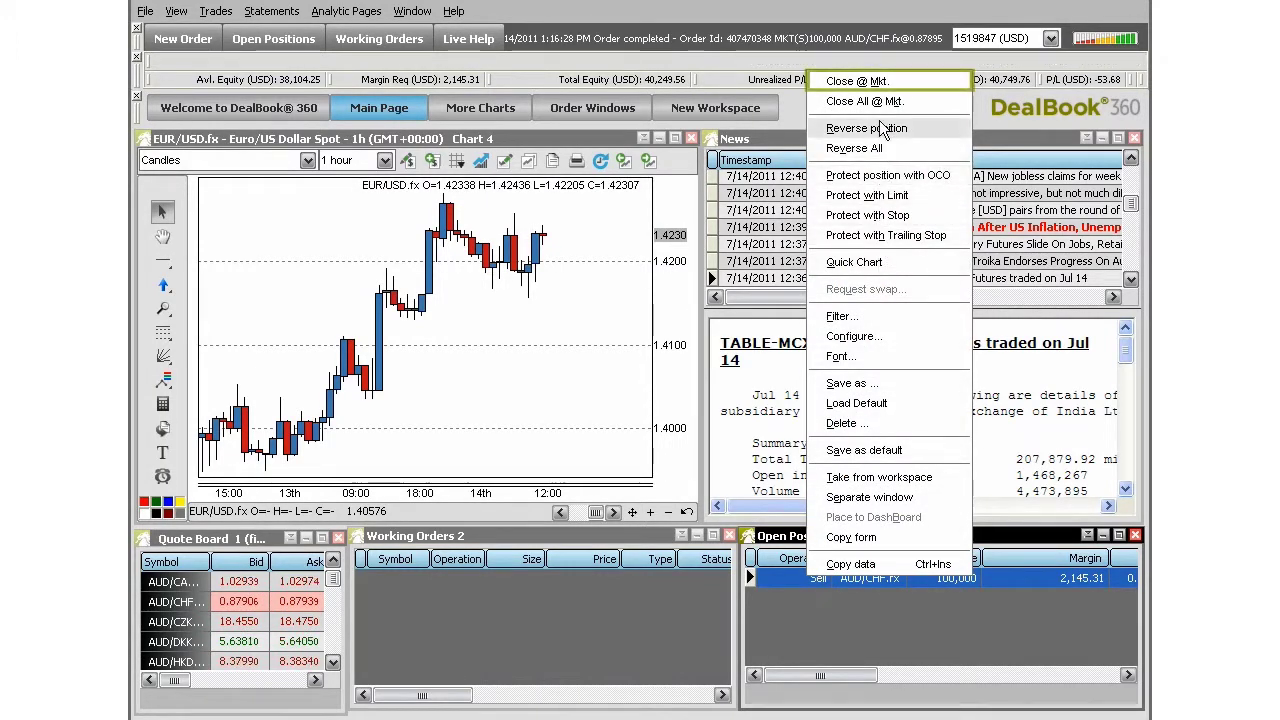
click(921, 82)
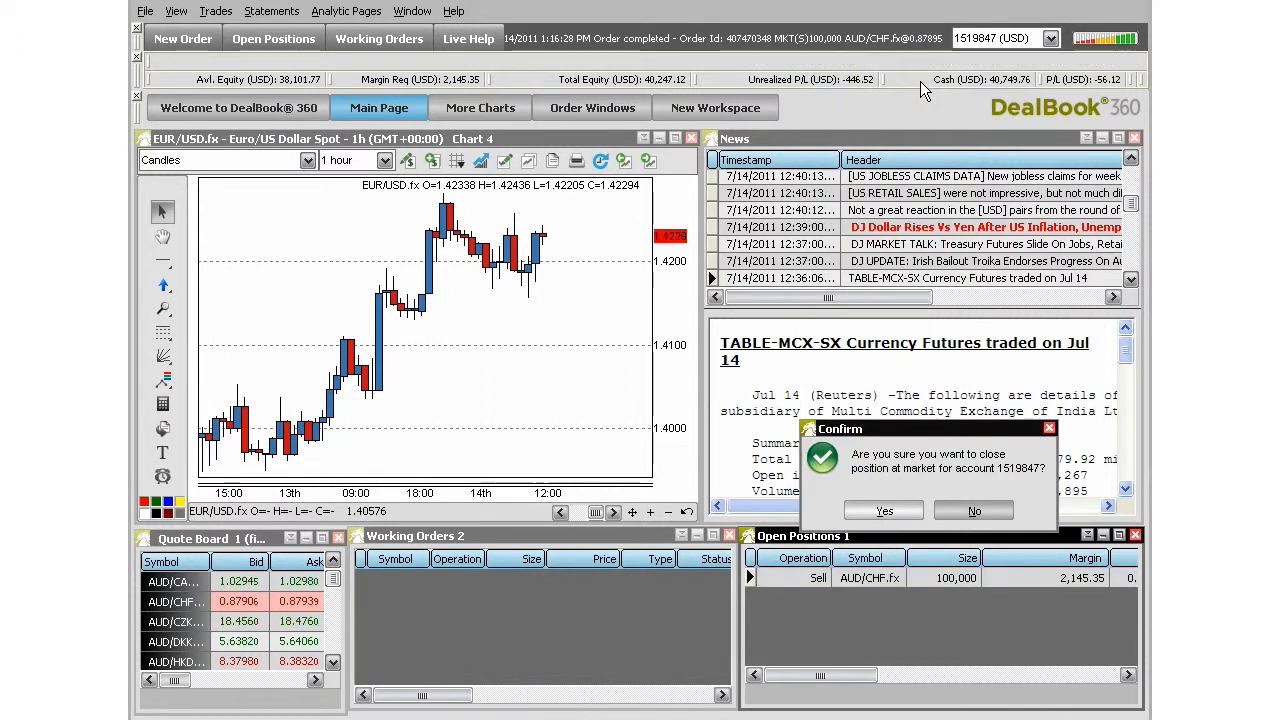
click(900, 510)
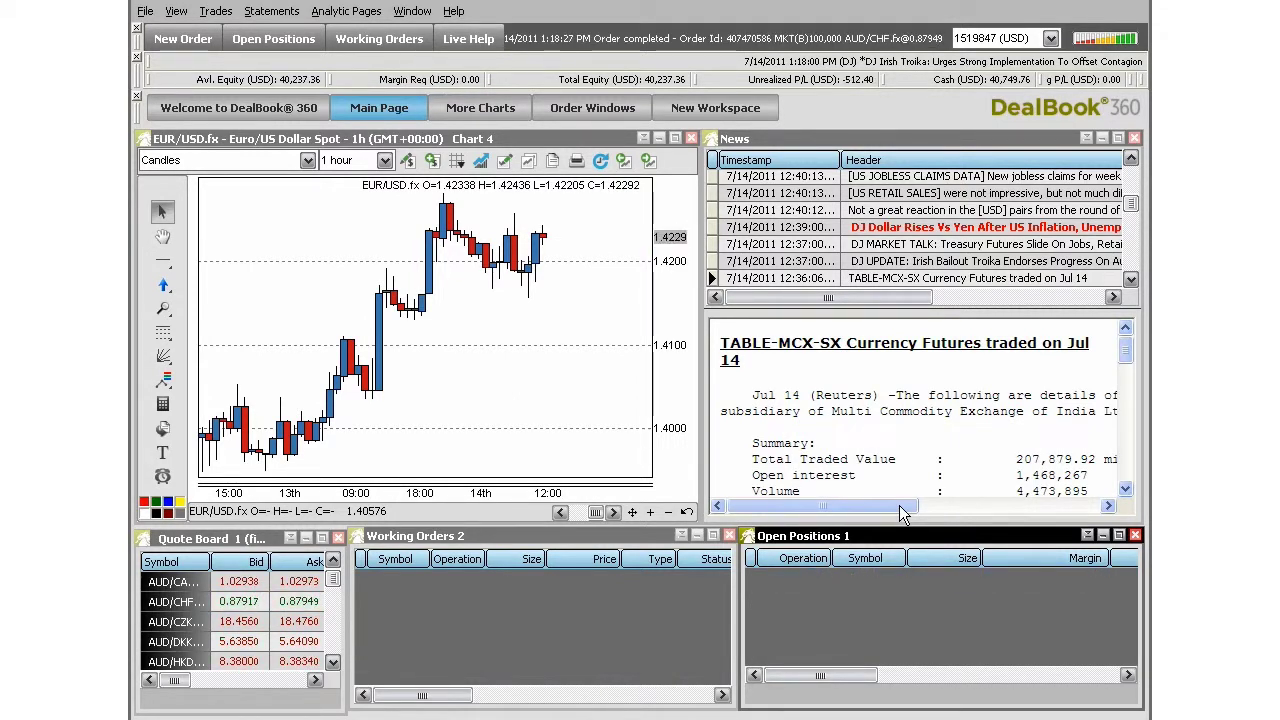
Step: From the maximized EUR/USD chart, submit a 1-lot P&C market buy with an OCO stop sell at 1.42252 and limit sell at 1.42432
click(629, 537)
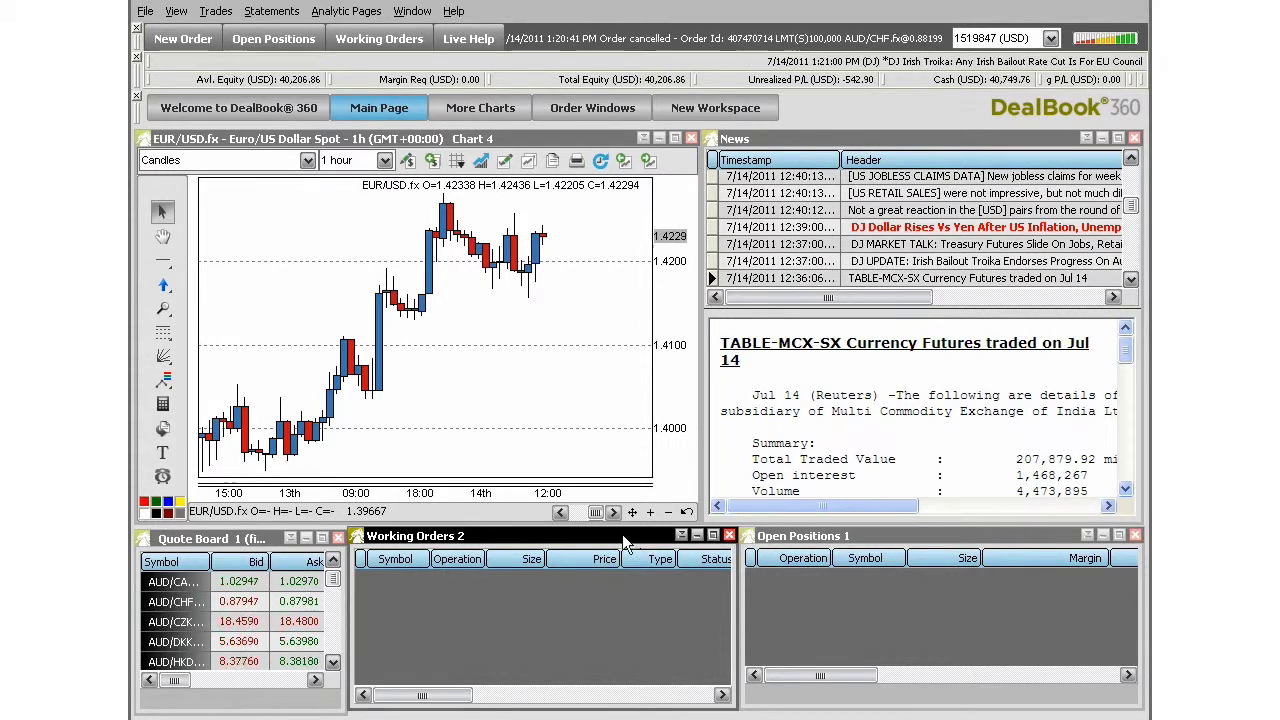
click(674, 139)
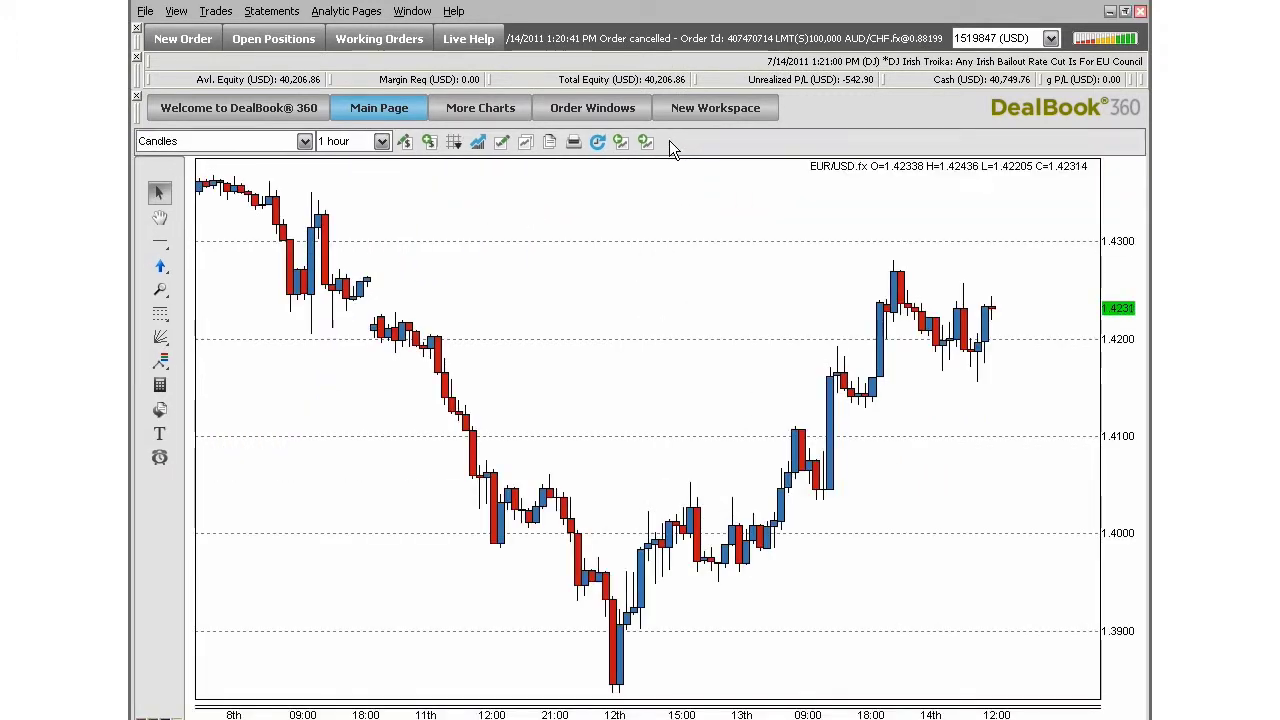
right_click(641, 179)
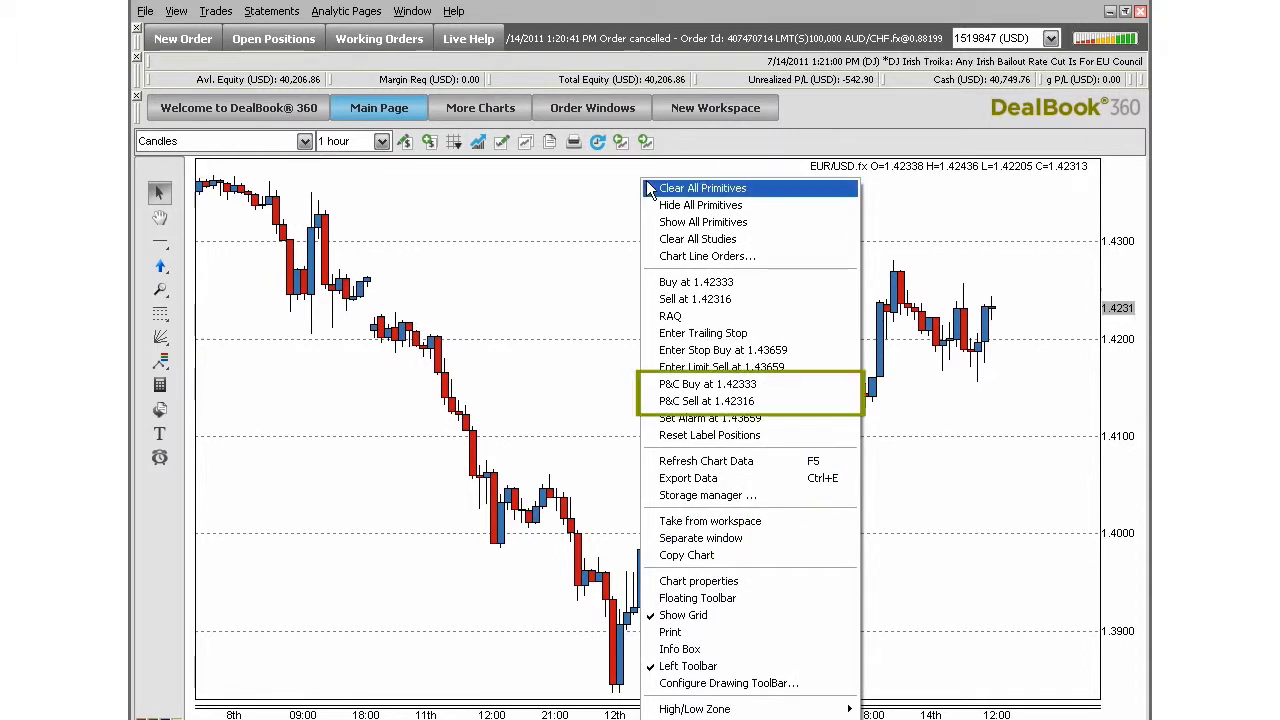
click(658, 386)
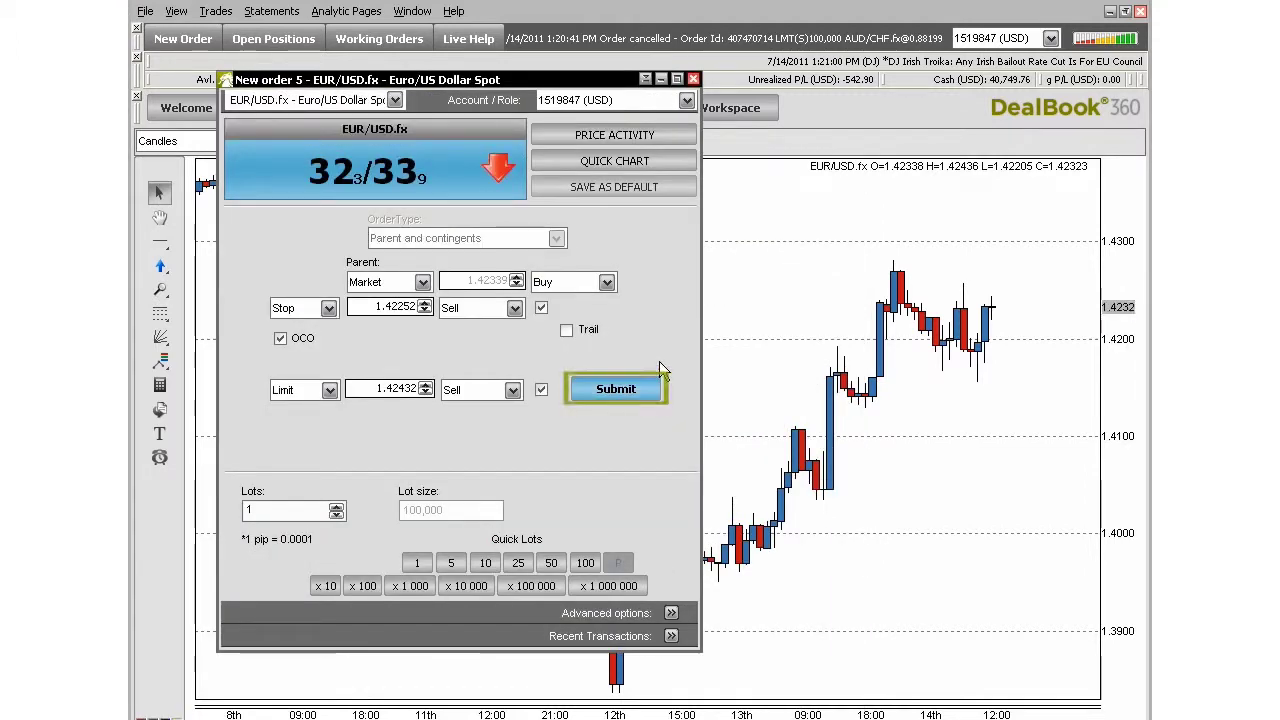
click(636, 390)
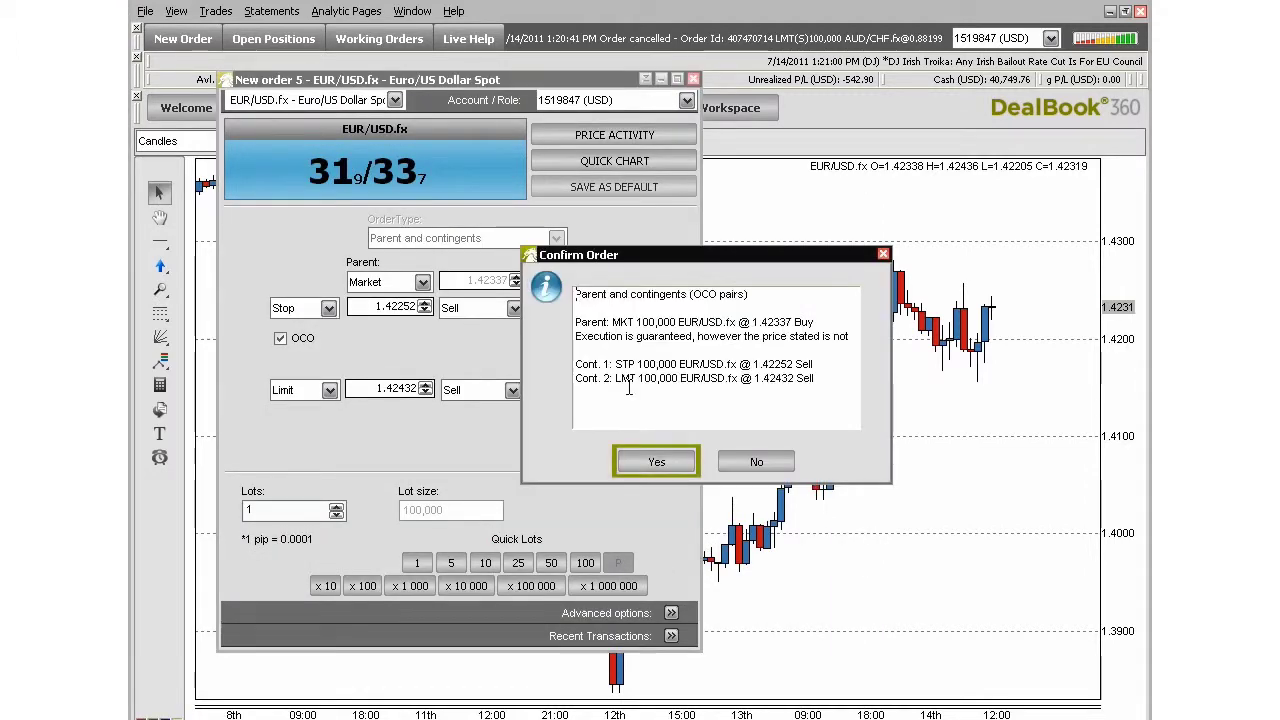
click(641, 462)
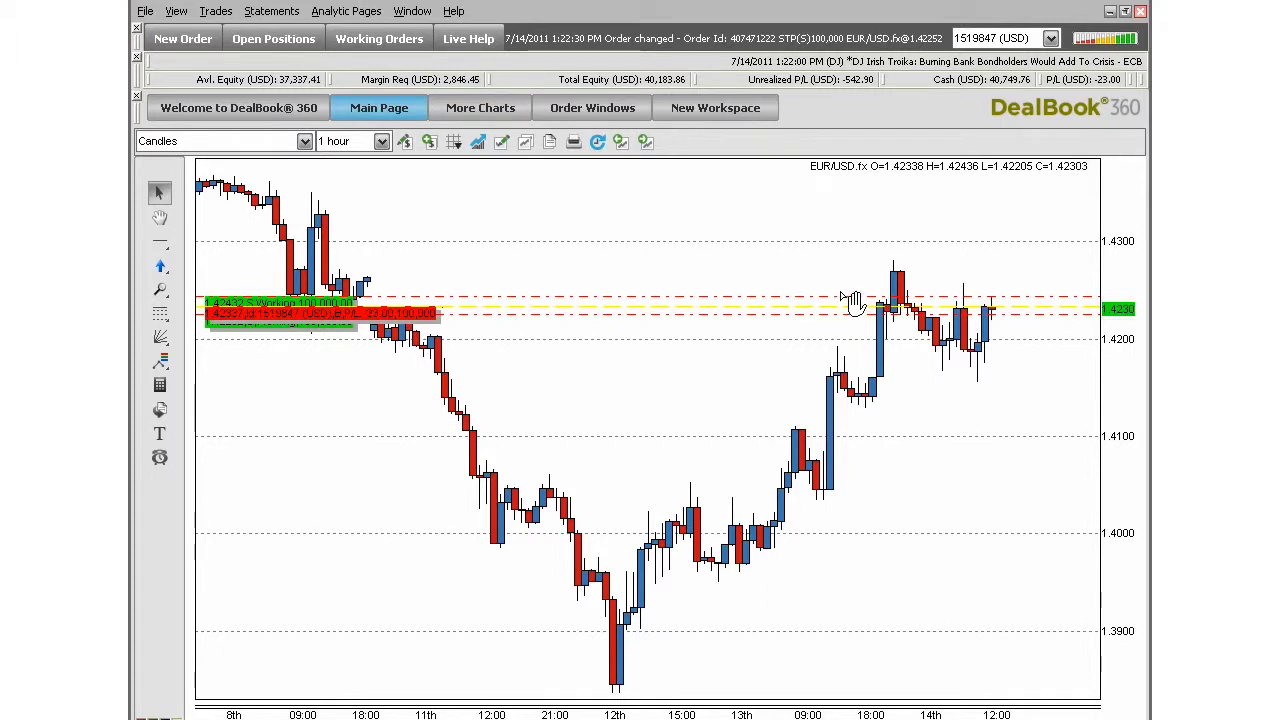
Step: Move the EUR/USD order lines on the chart to change the limit sell to 1.42596 and the stop sell to 1.42129
click(852, 298)
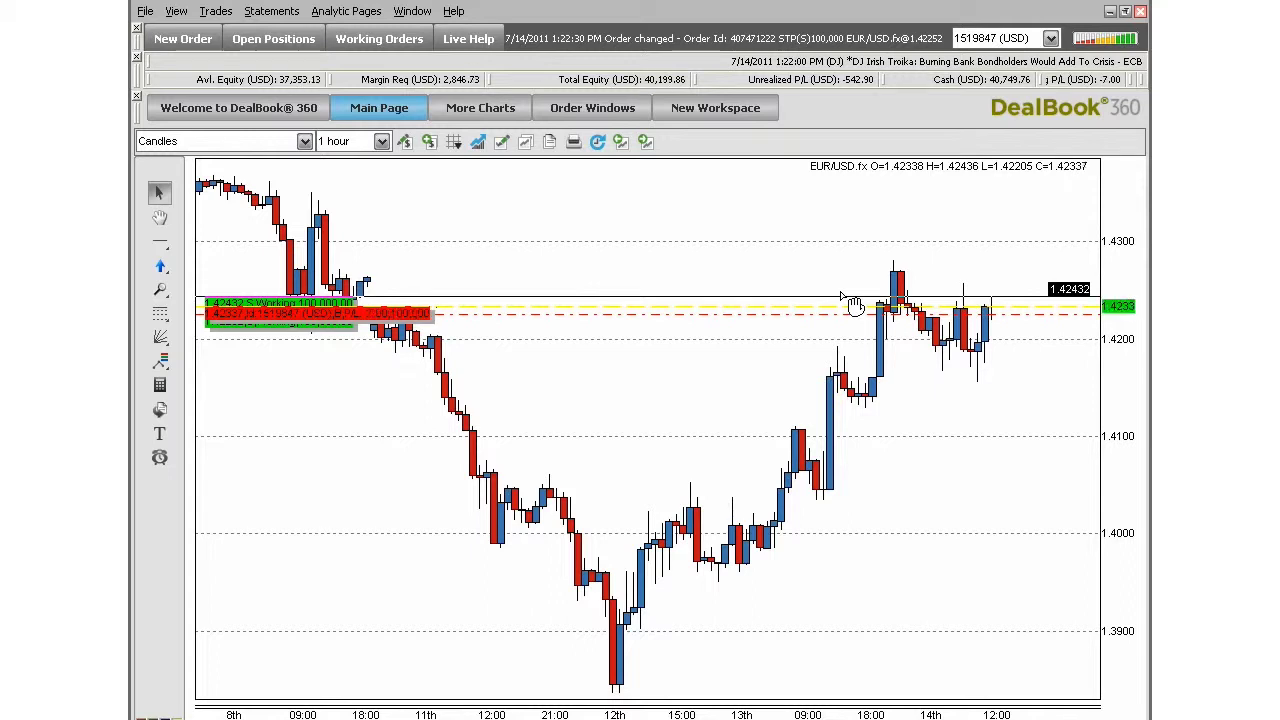
drag(841, 297, 841, 282)
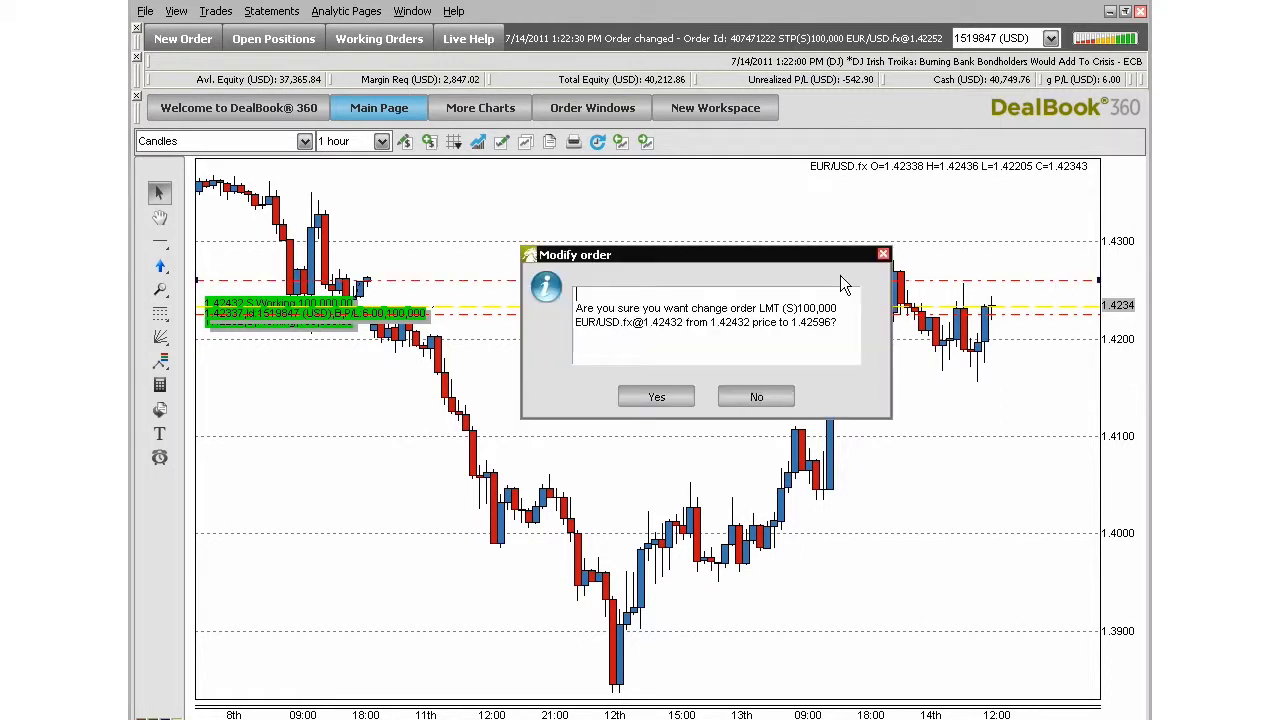
click(644, 391)
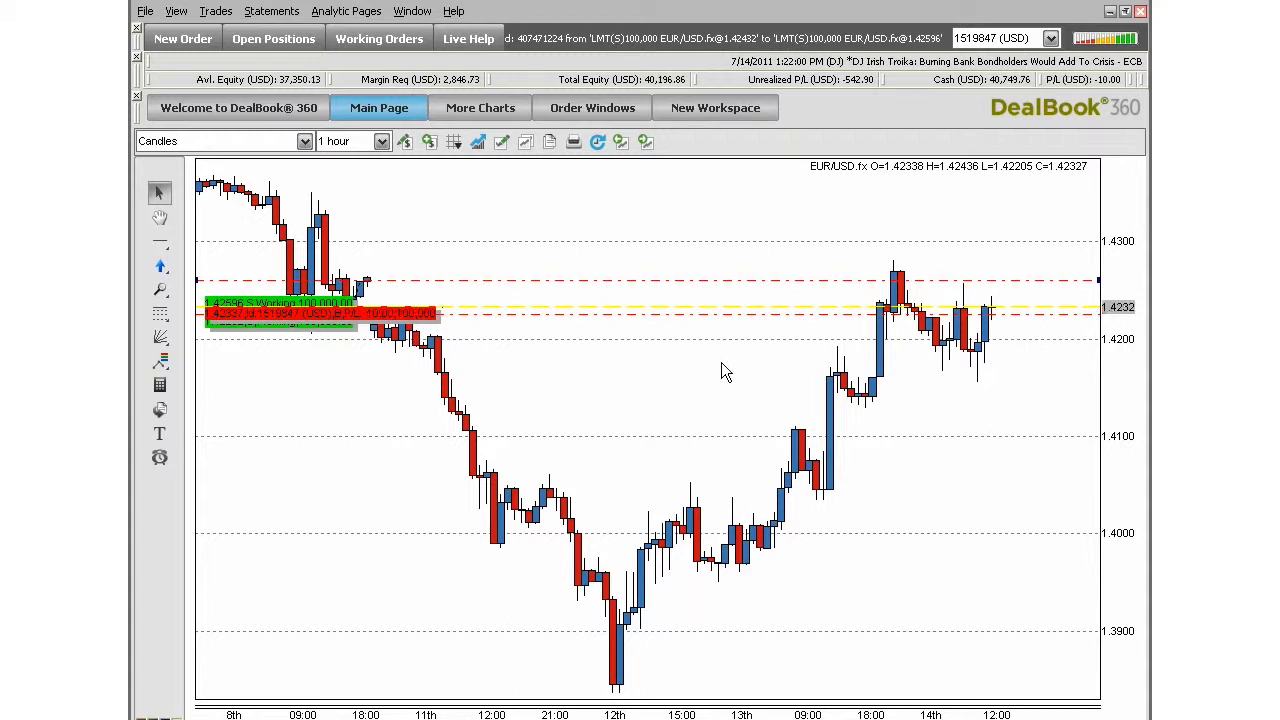
mouse_move(776, 316)
mouse_down()
mouse_move(790, 330)
mouse_move(776, 330)
mouse_up()
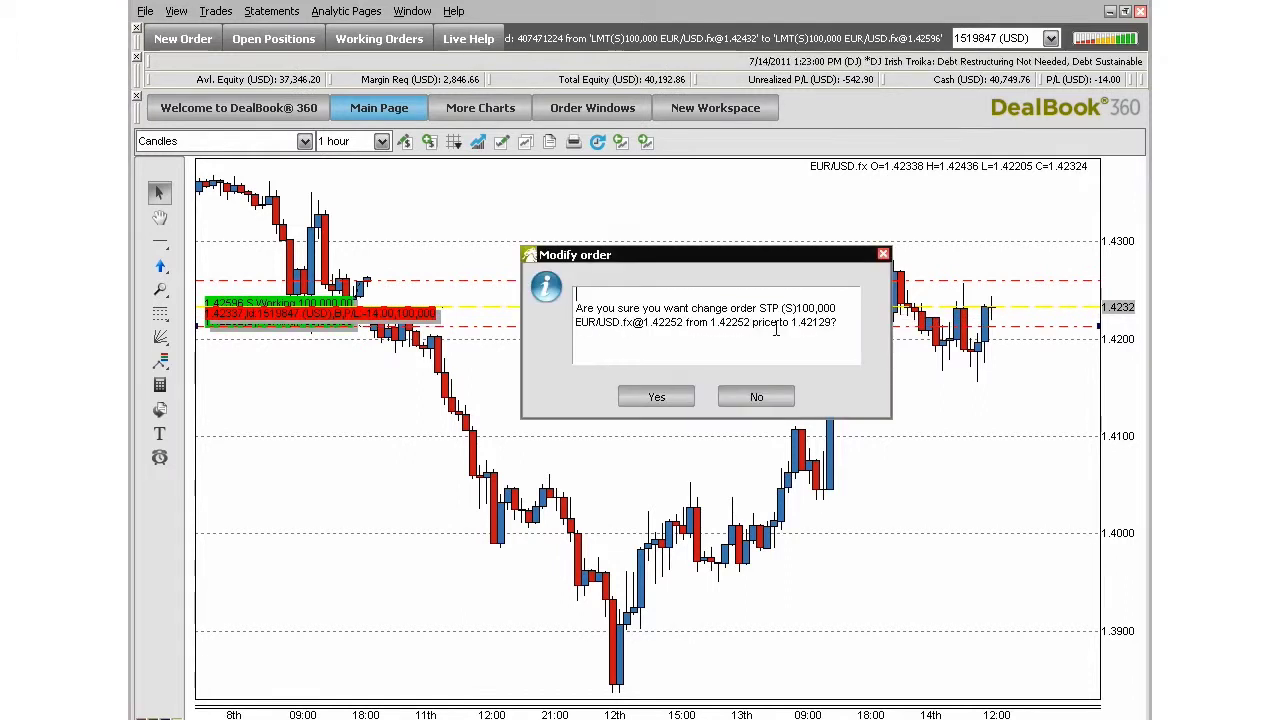
click(657, 397)
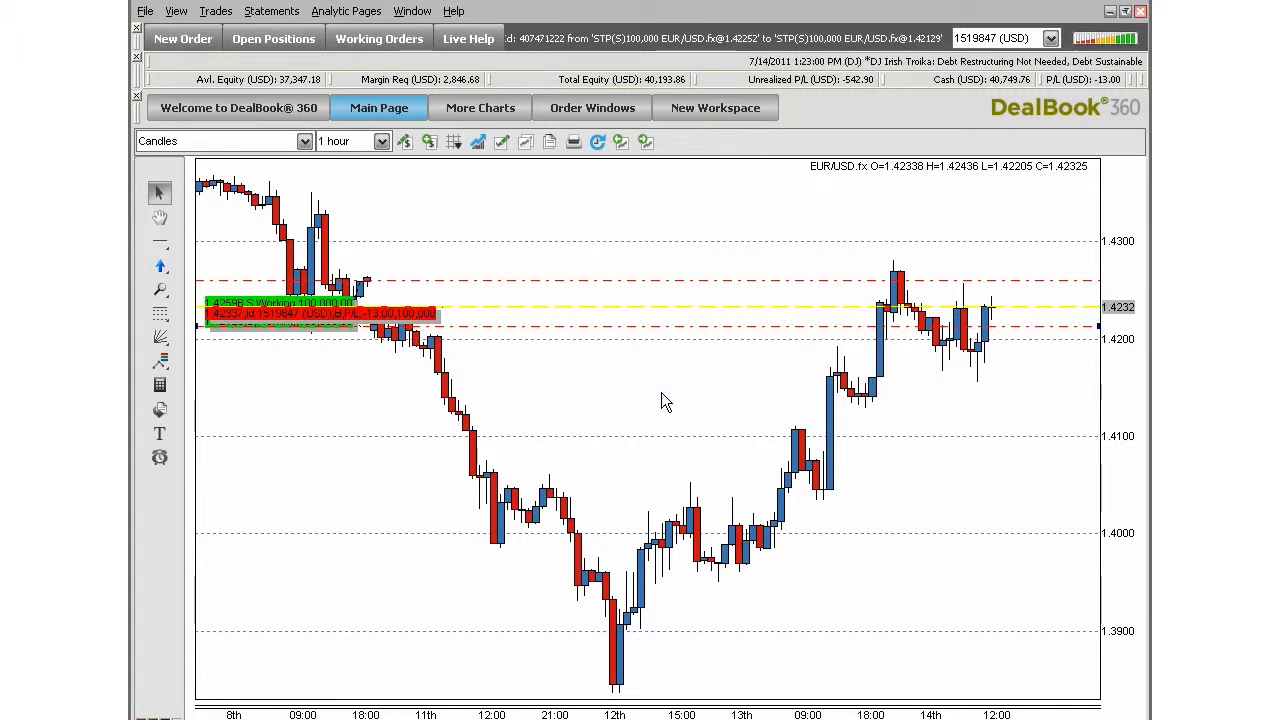
Step: Restore the maximized EUR/USD chart window and examine the limit and stop sell orders in Working Orders
click(1124, 11)
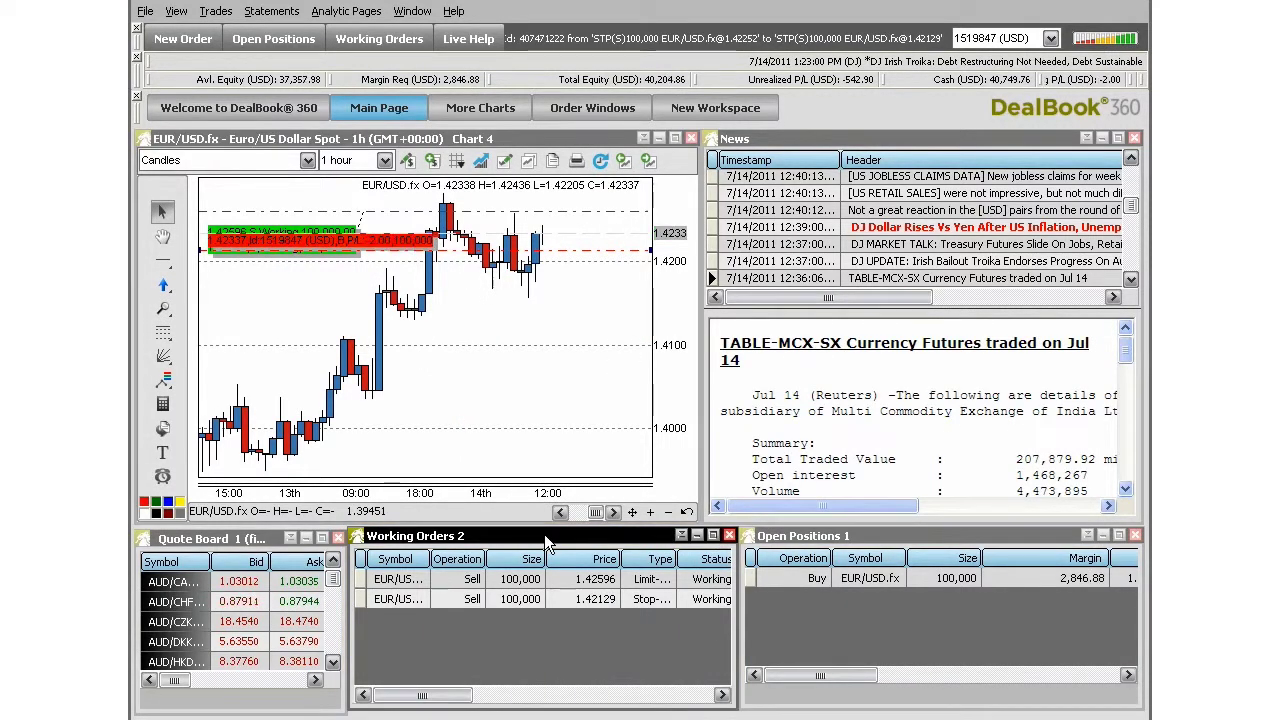
click(417, 583)
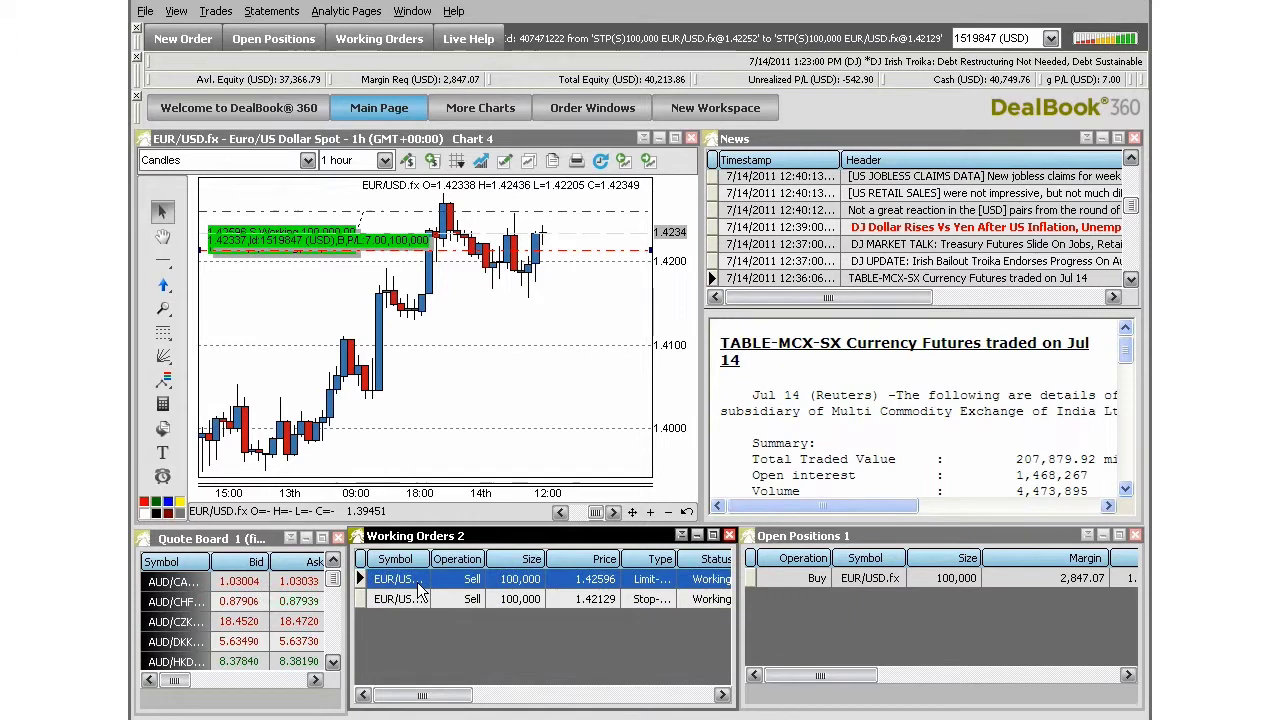
click(416, 602)
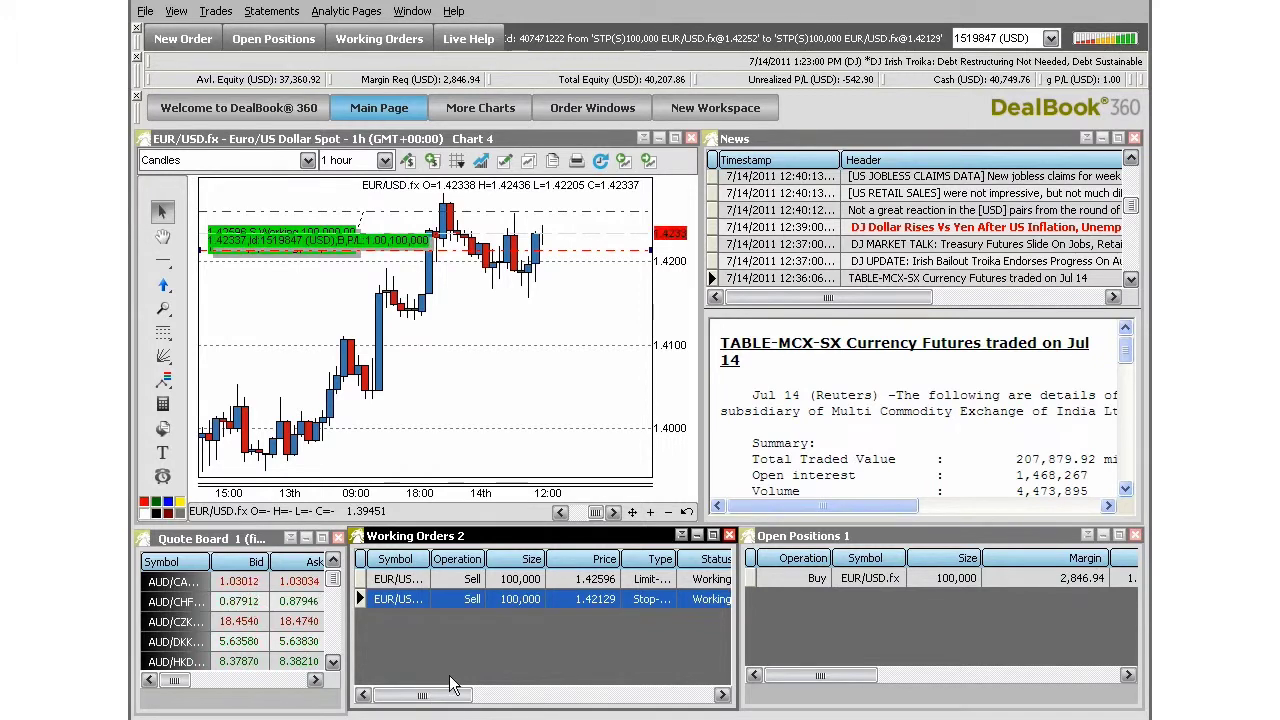
Step: Cancel the EUR/USD limit sell order in Working Orders and replace it with a market order
click(576, 582)
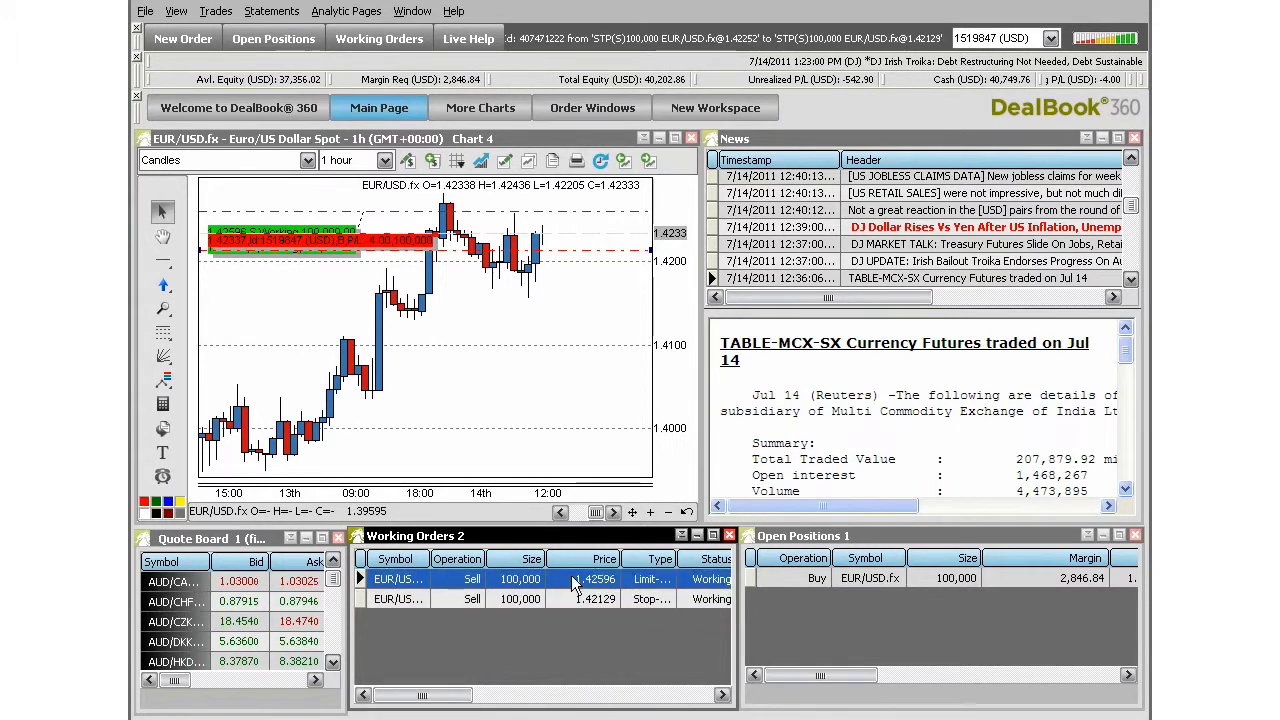
right_click(576, 584)
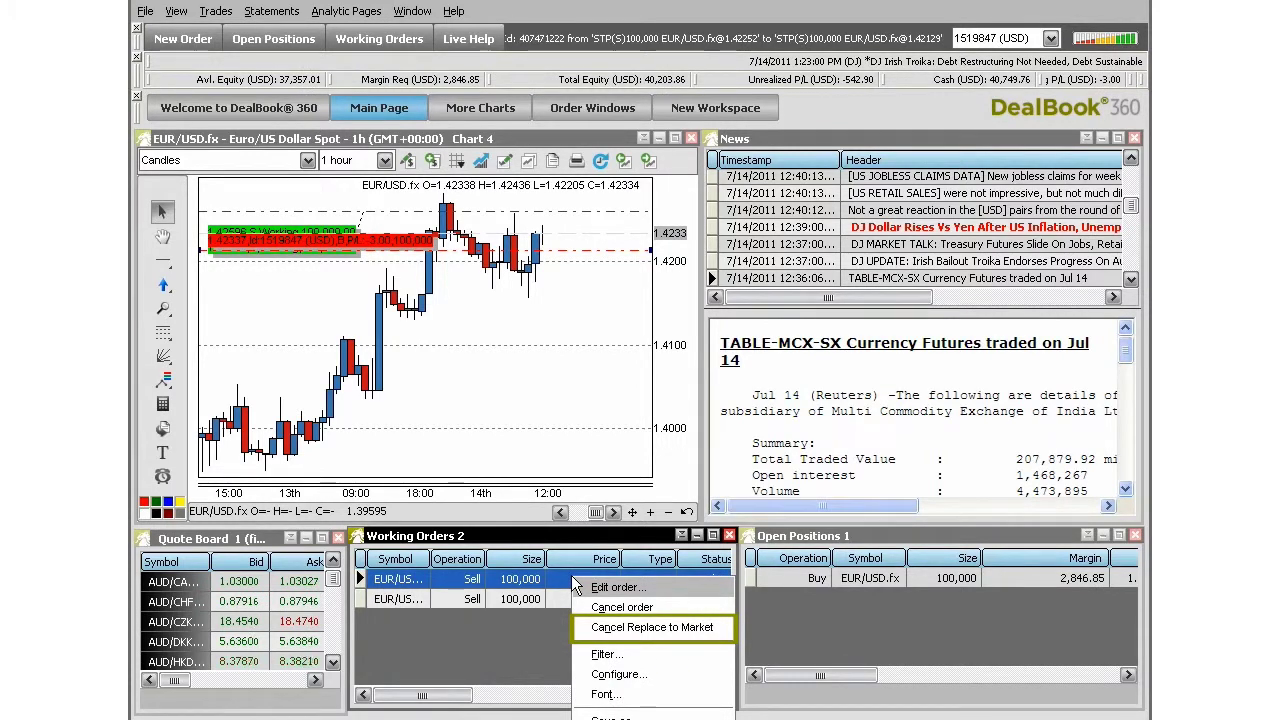
click(595, 628)
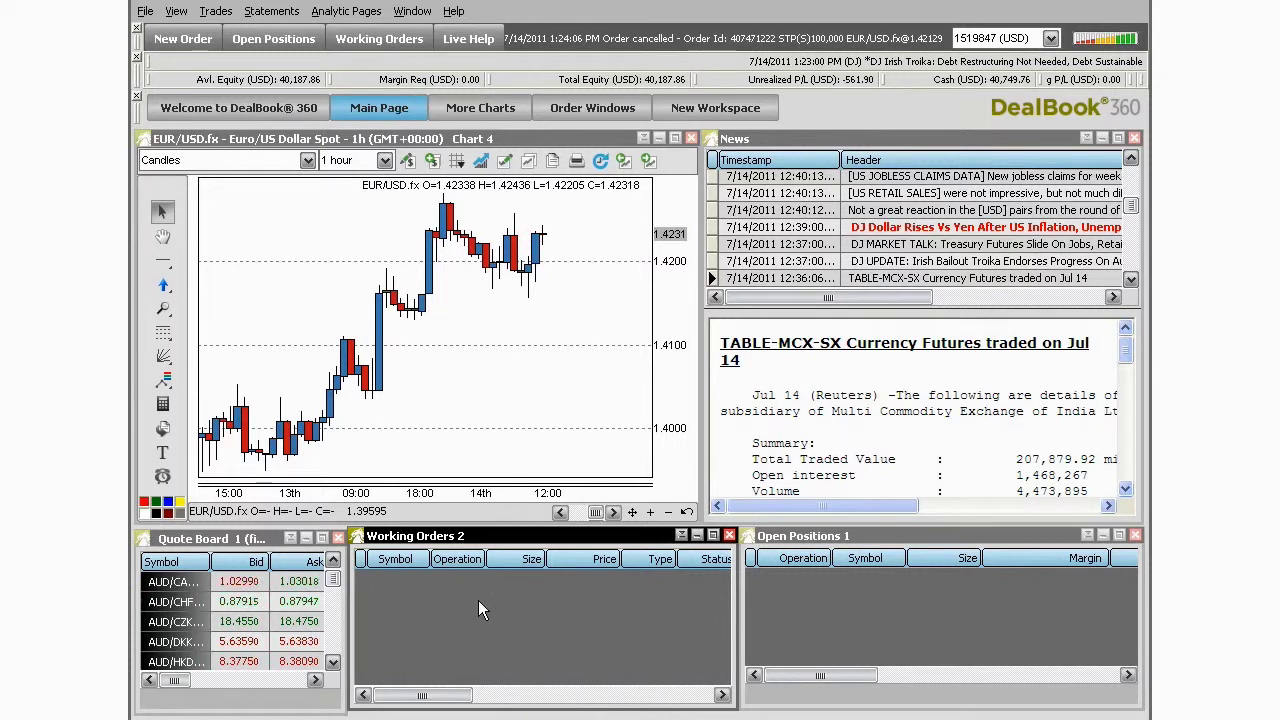
Step: Filter the Quote Board's symbols to only AUD/CAD.fx, AUD/CHF.fx and AUD/DKK.fx
click(250, 540)
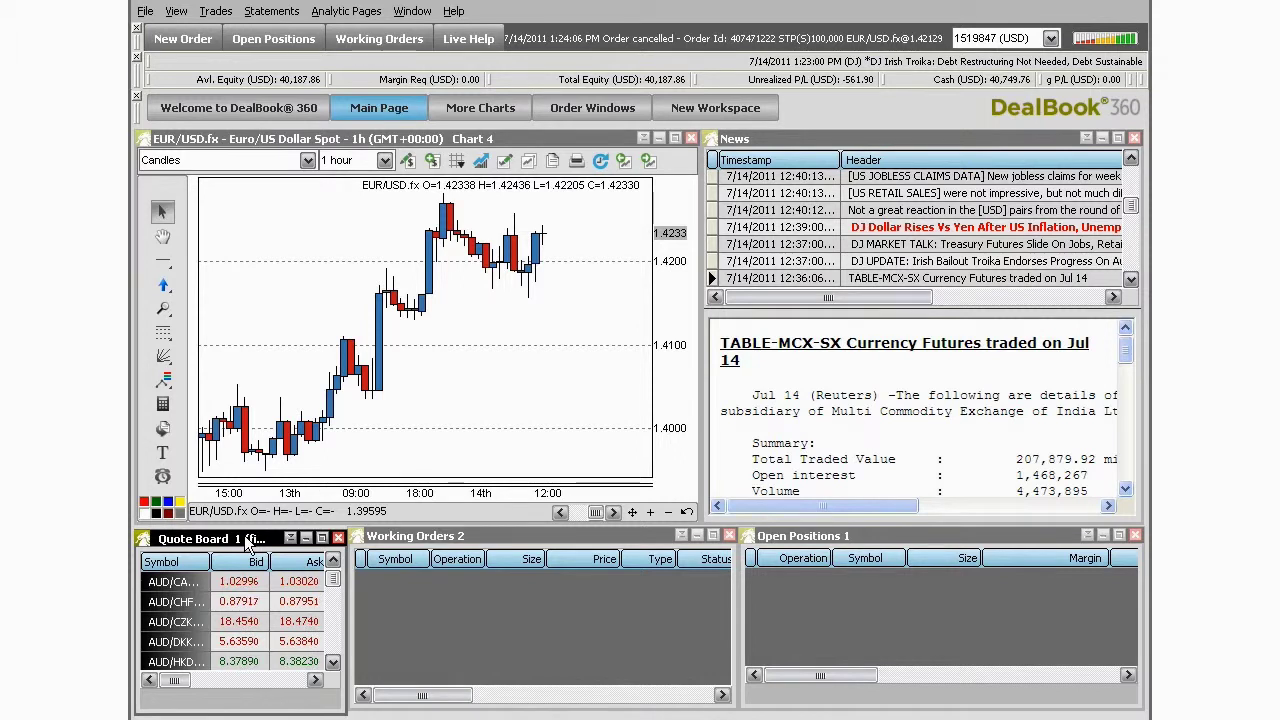
click(220, 588)
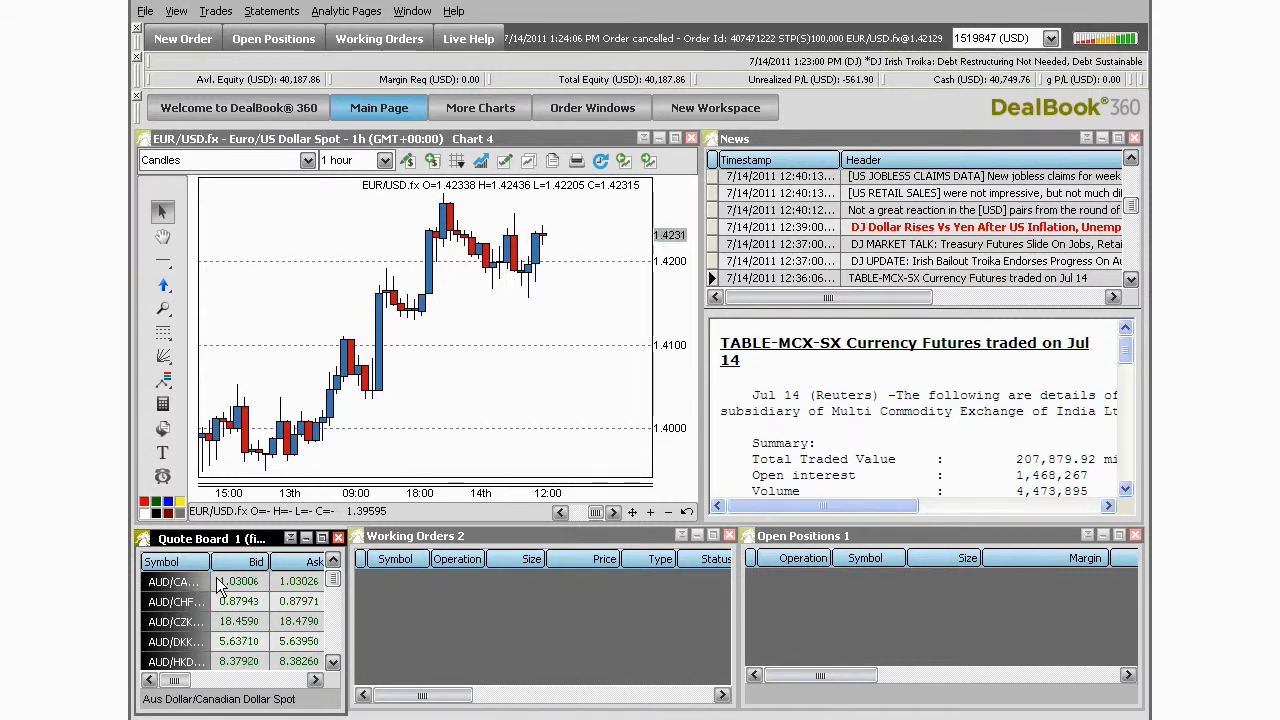
right_click(220, 588)
click(255, 364)
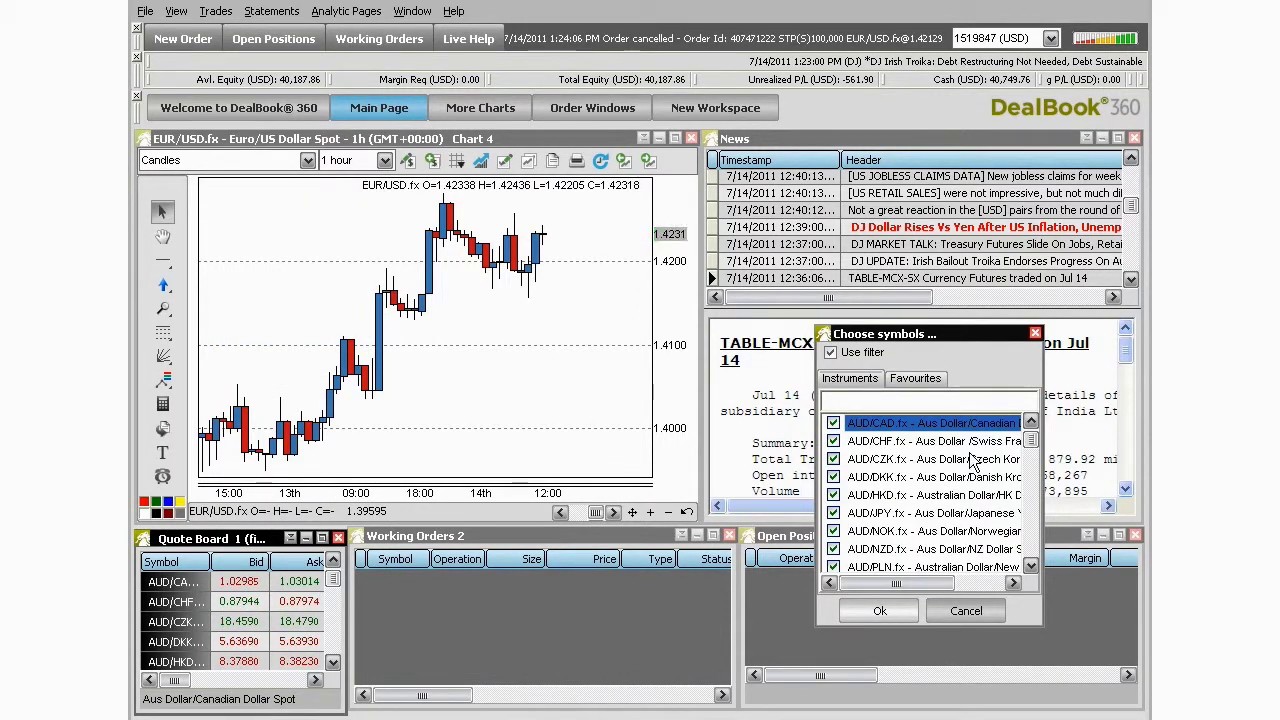
key(ctrl+a)
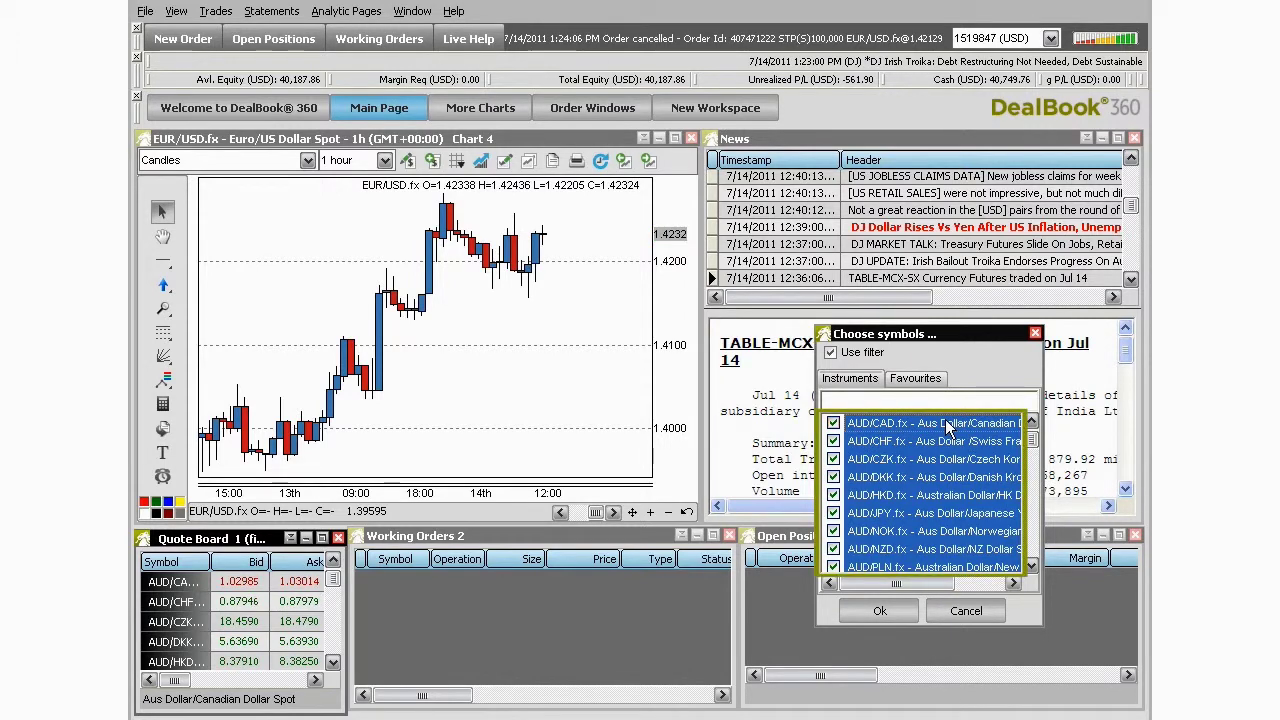
click(833, 423)
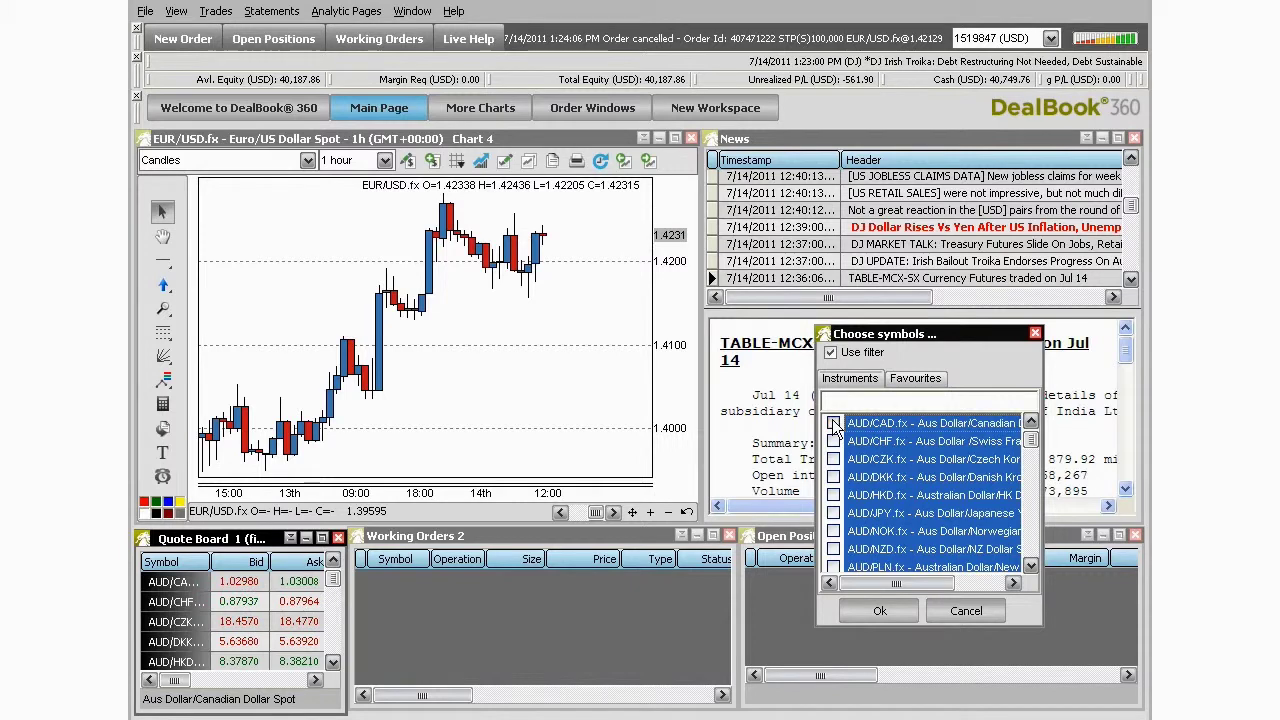
click(856, 440)
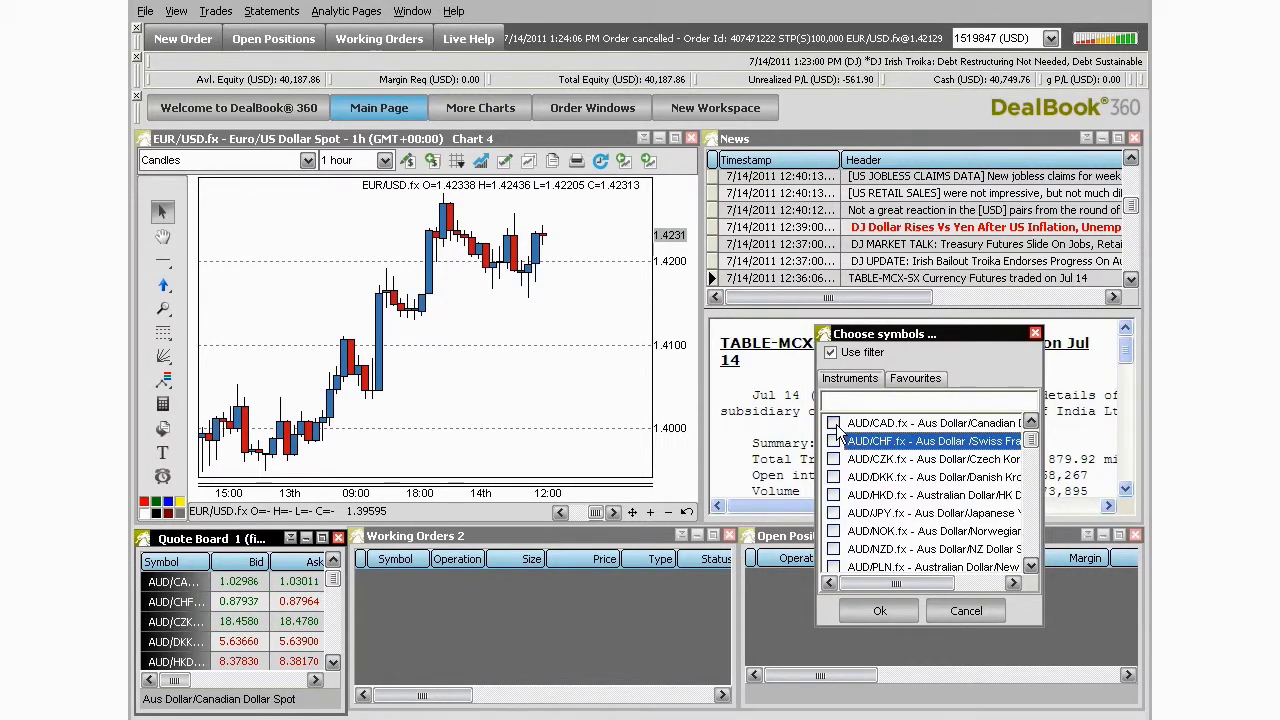
click(835, 441)
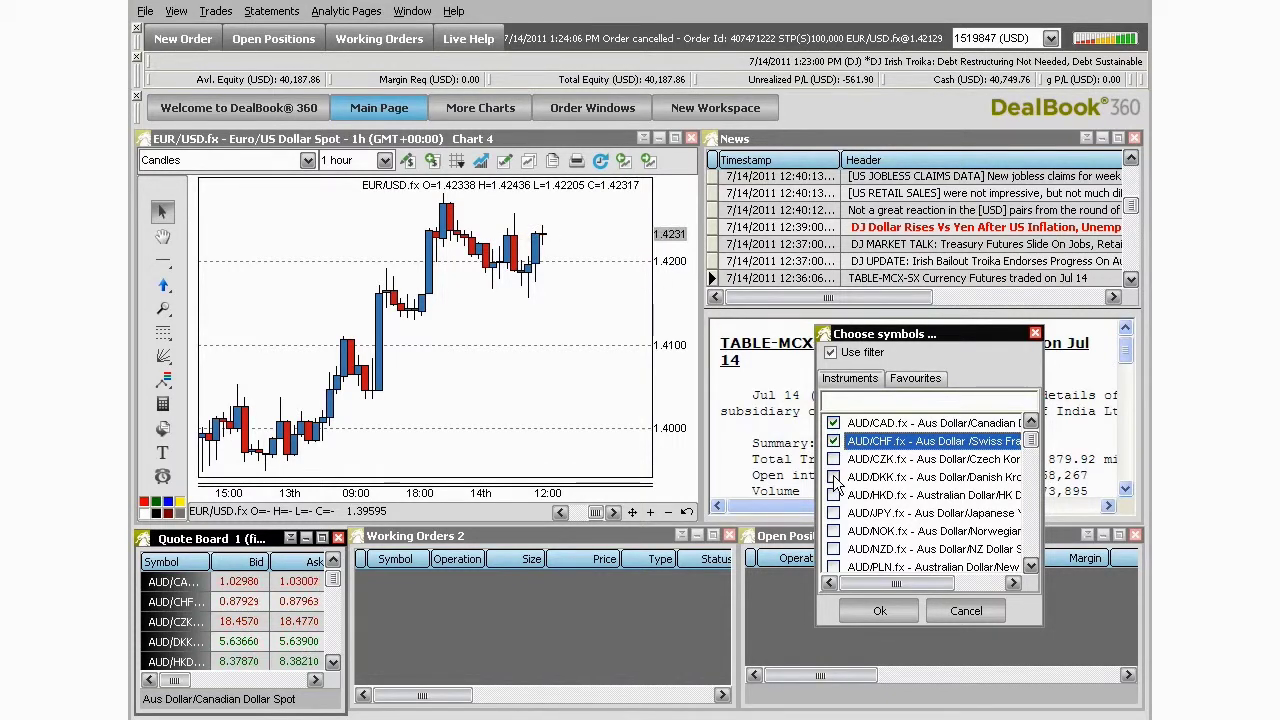
click(888, 617)
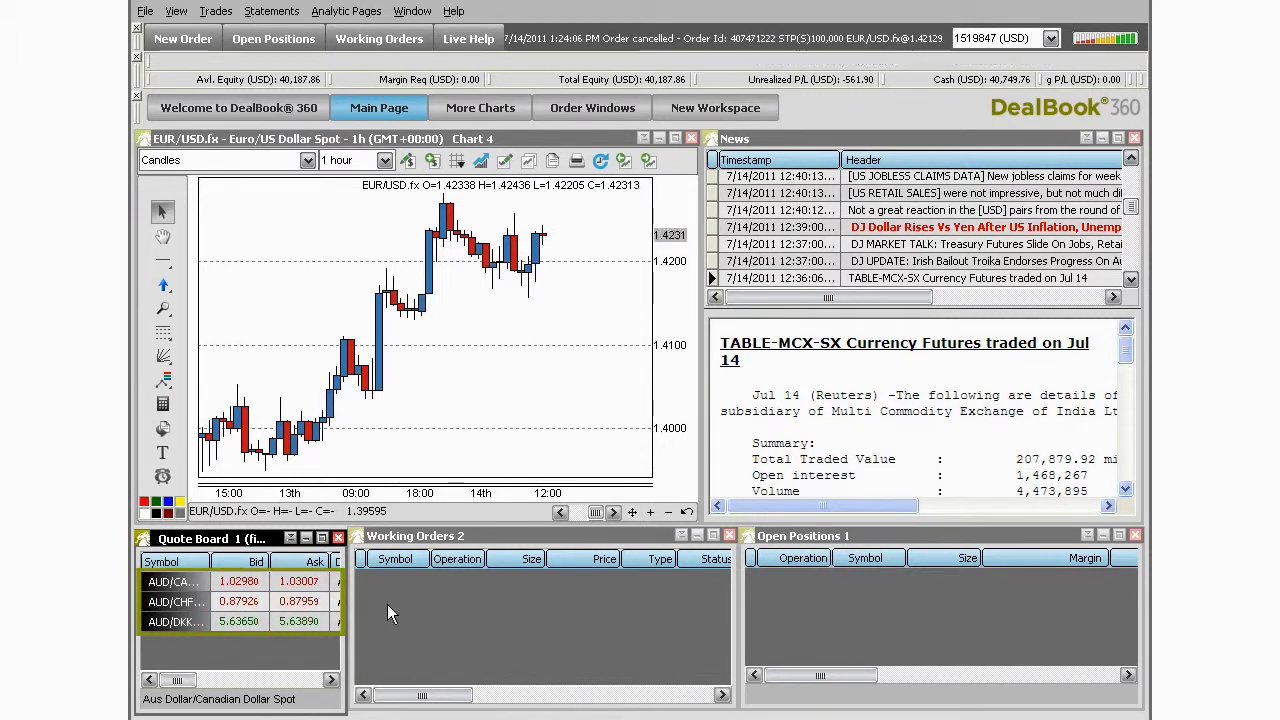
Step: Open and cancel a market sell order for AUD/CAD from the Quote Board, and examine the board's further columns
double_click(237, 586)
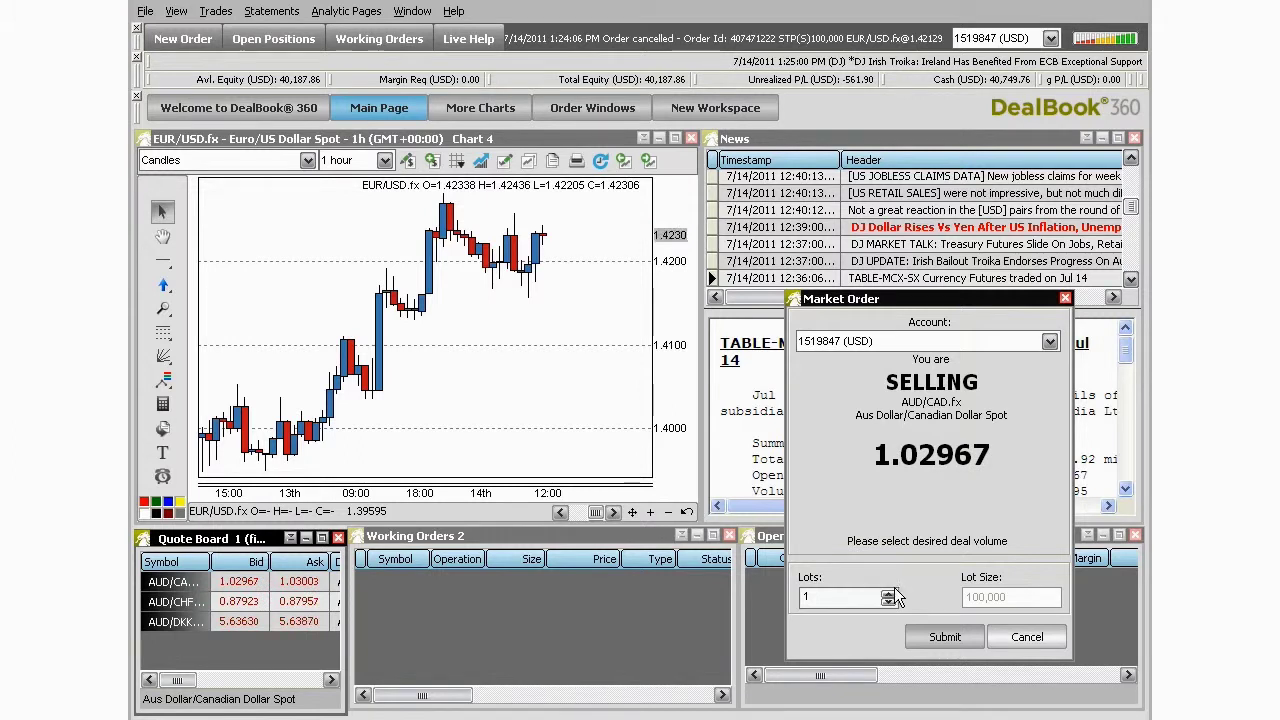
click(1025, 637)
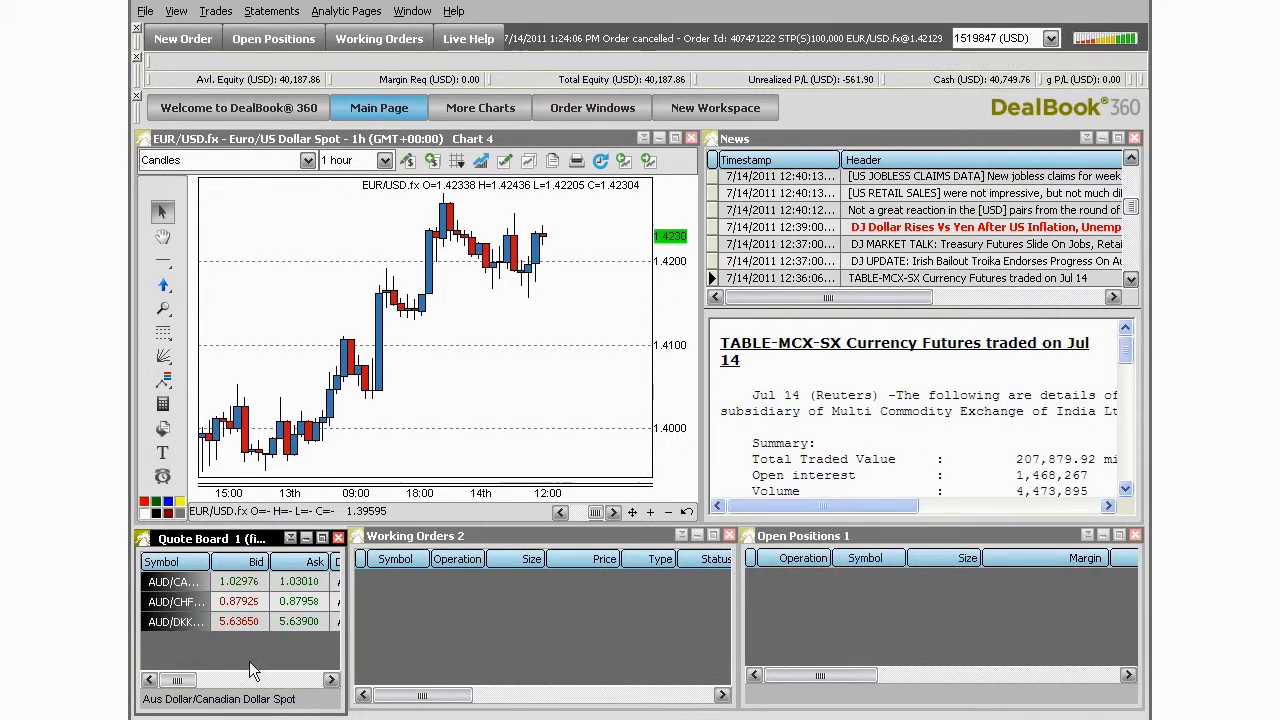
drag(183, 683, 305, 690)
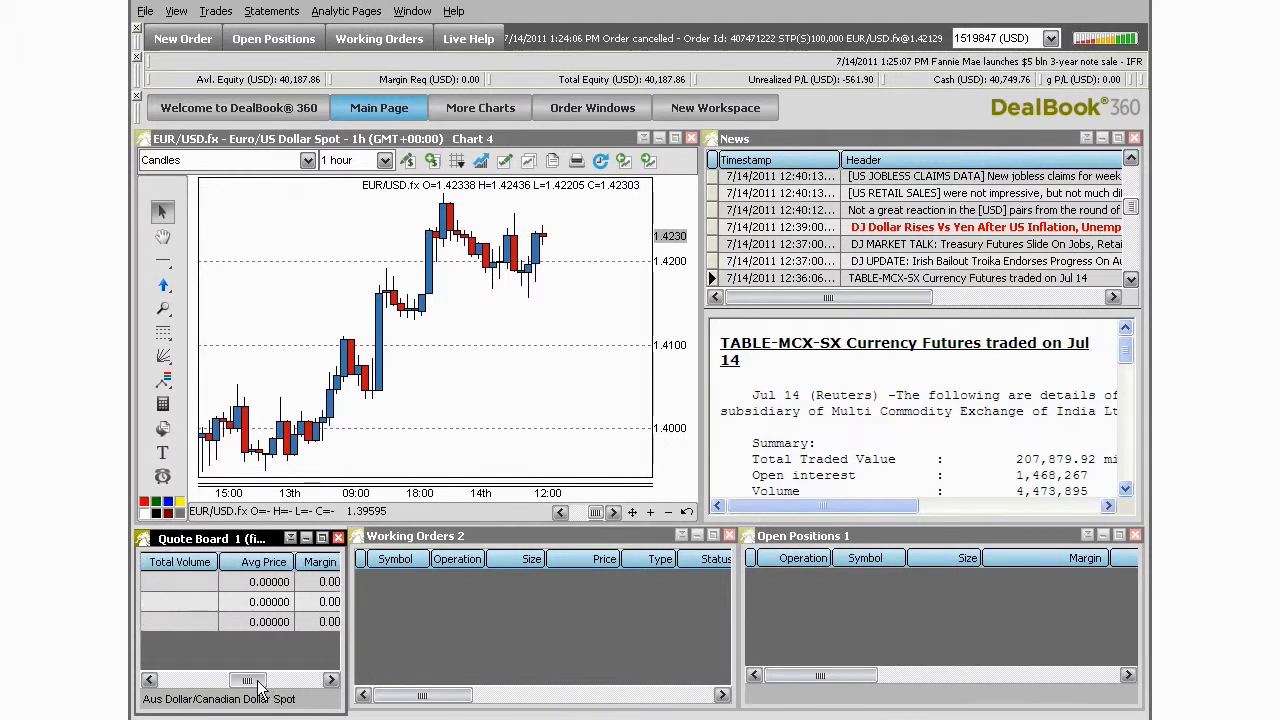
drag(258, 684, 179, 686)
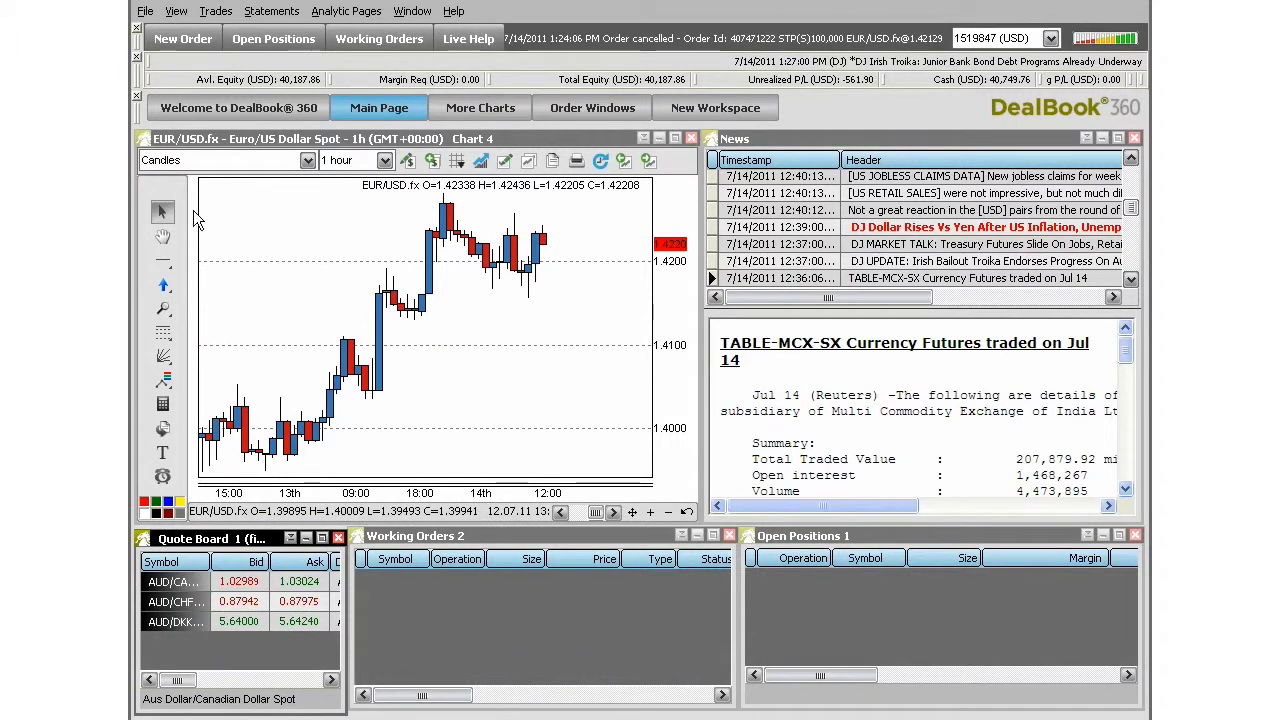
click(145, 11)
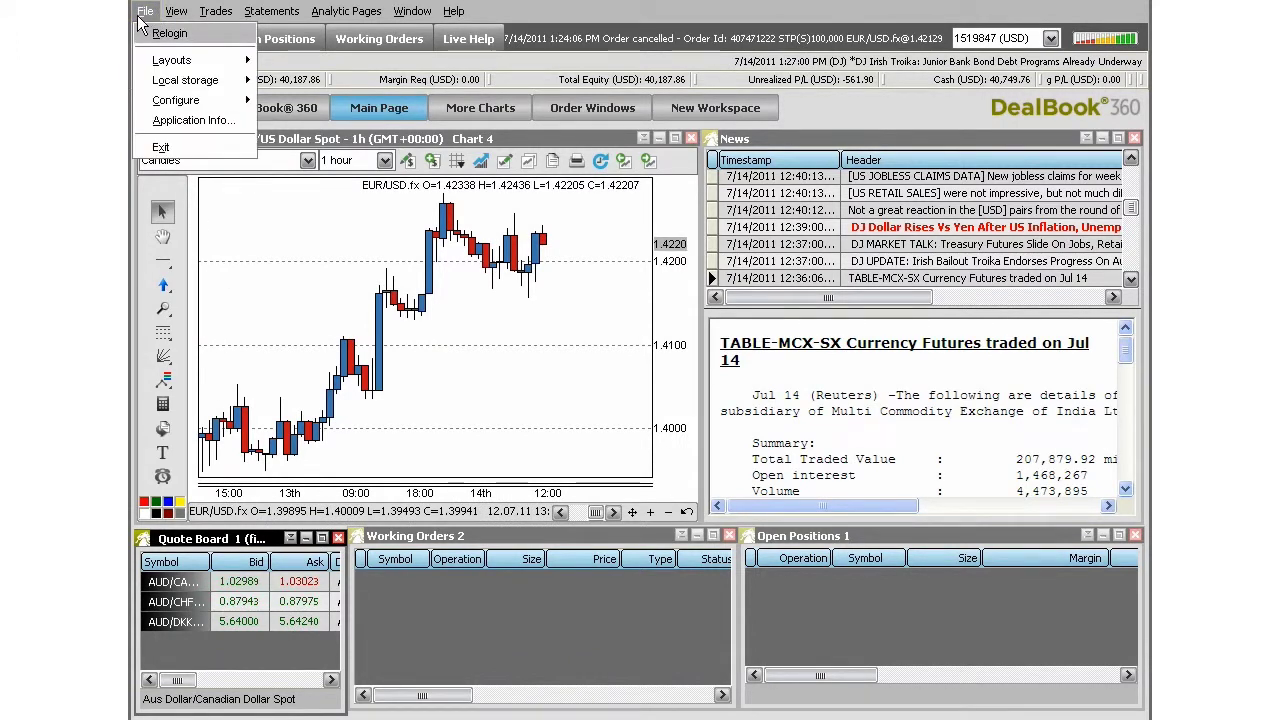
mouse_move(143, 68)
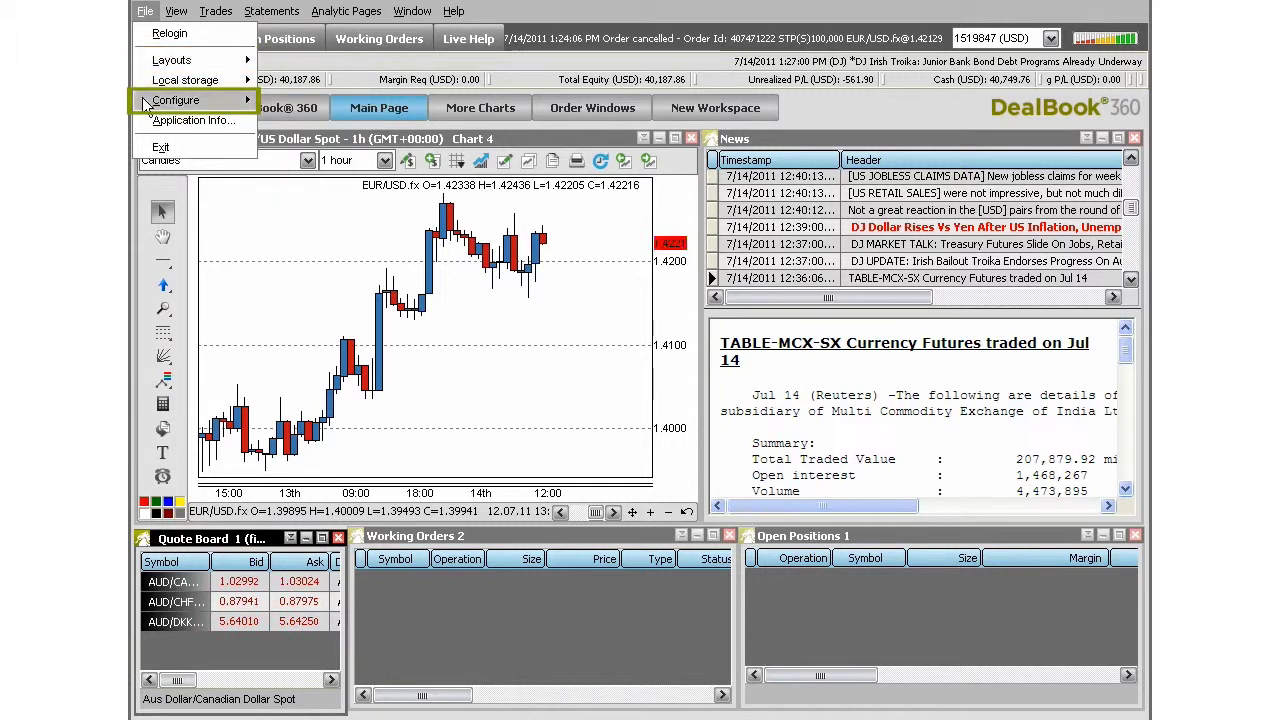
mouse_move(145, 104)
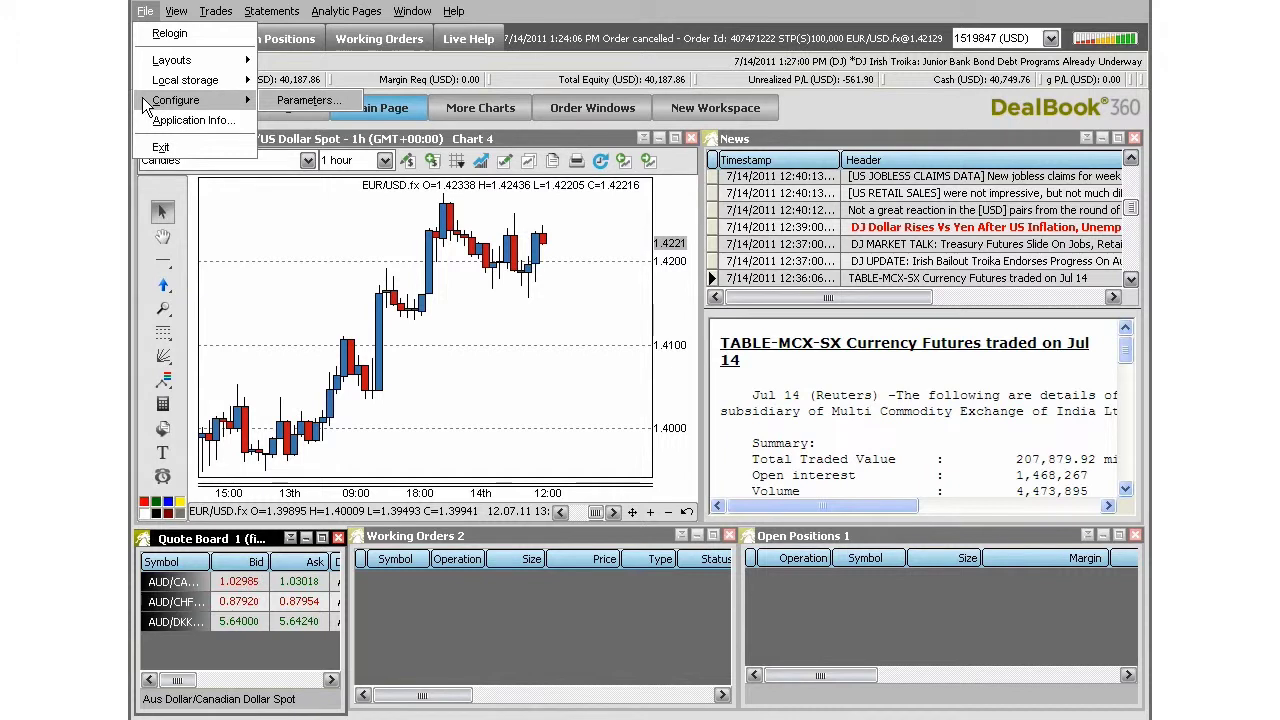
mouse_move(175, 12)
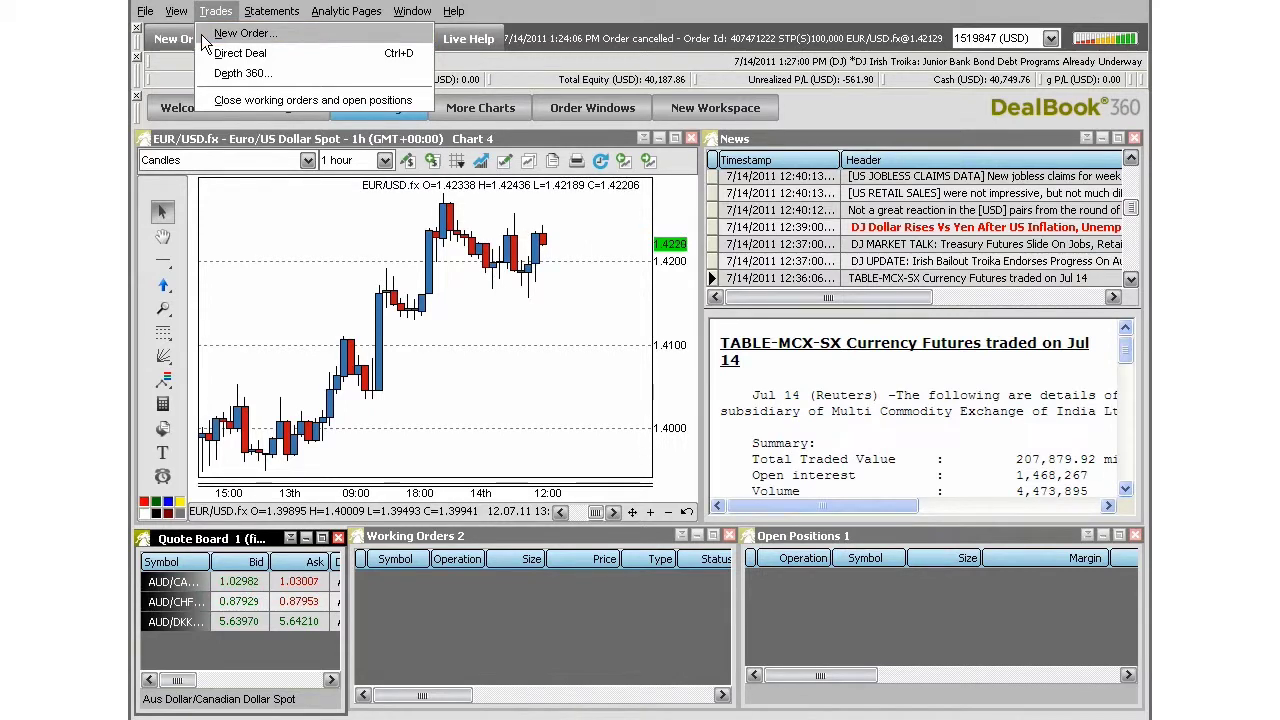
click(174, 80)
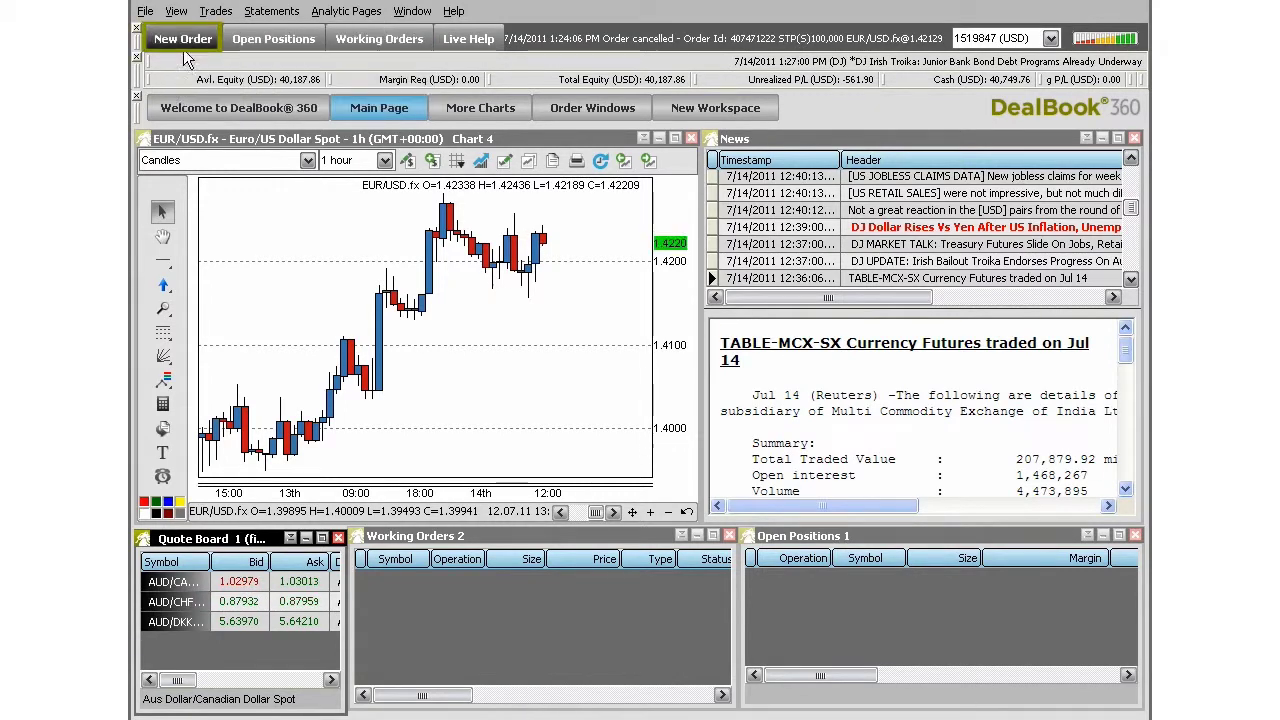
Step: Open a new market order window for AUD/CAD.fx and close it without placing an order
click(184, 48)
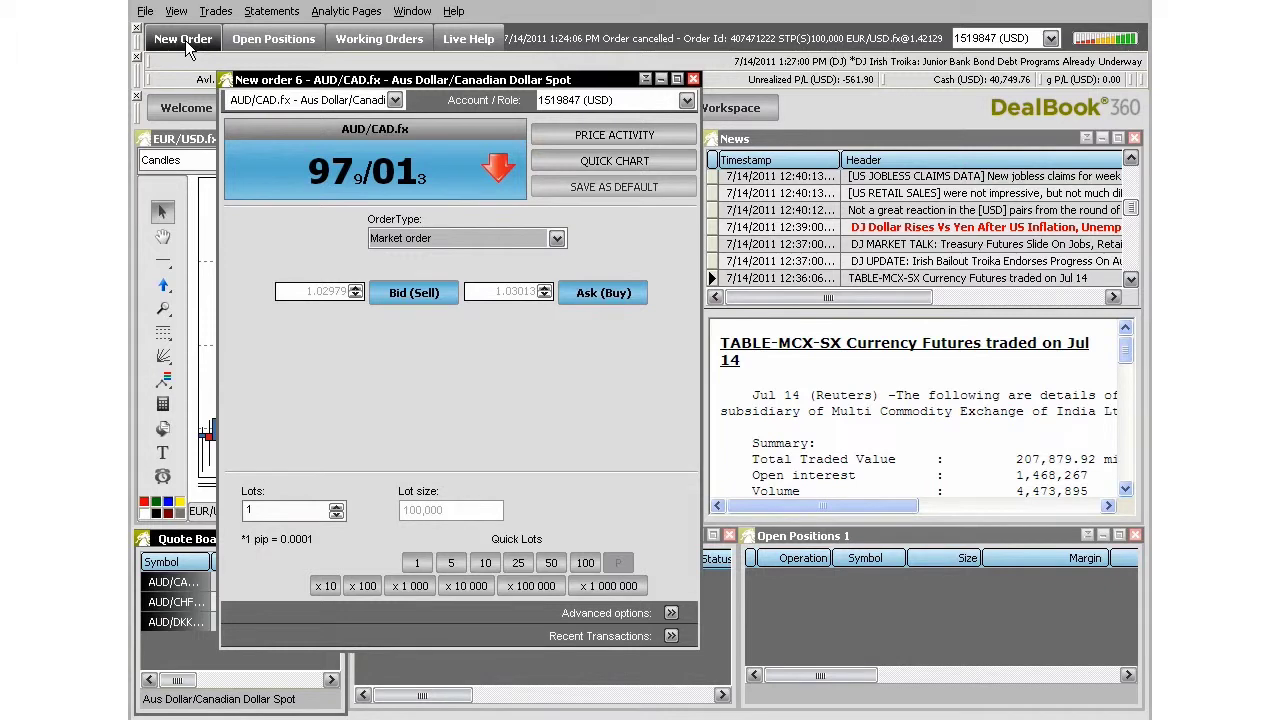
click(693, 79)
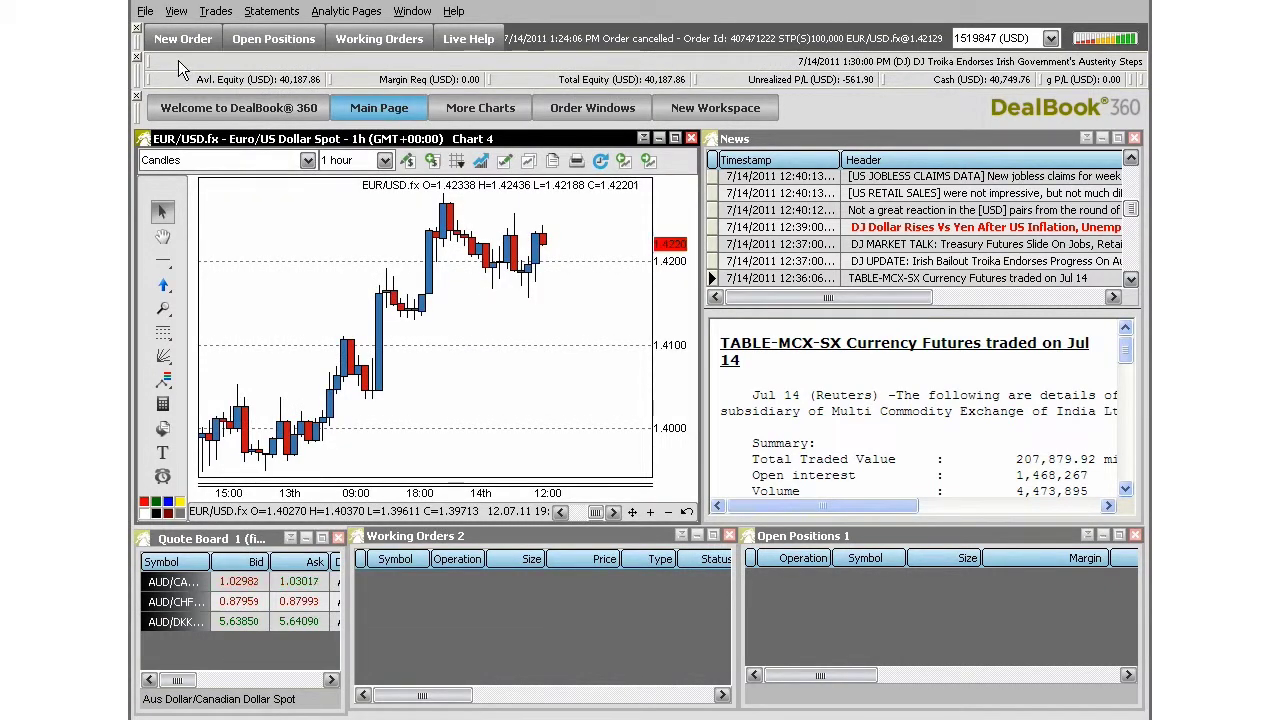
Step: Open the DashBoard and place a direct-deal sell order for 100,000 EUR/USD.fx, confirming it
click(176, 11)
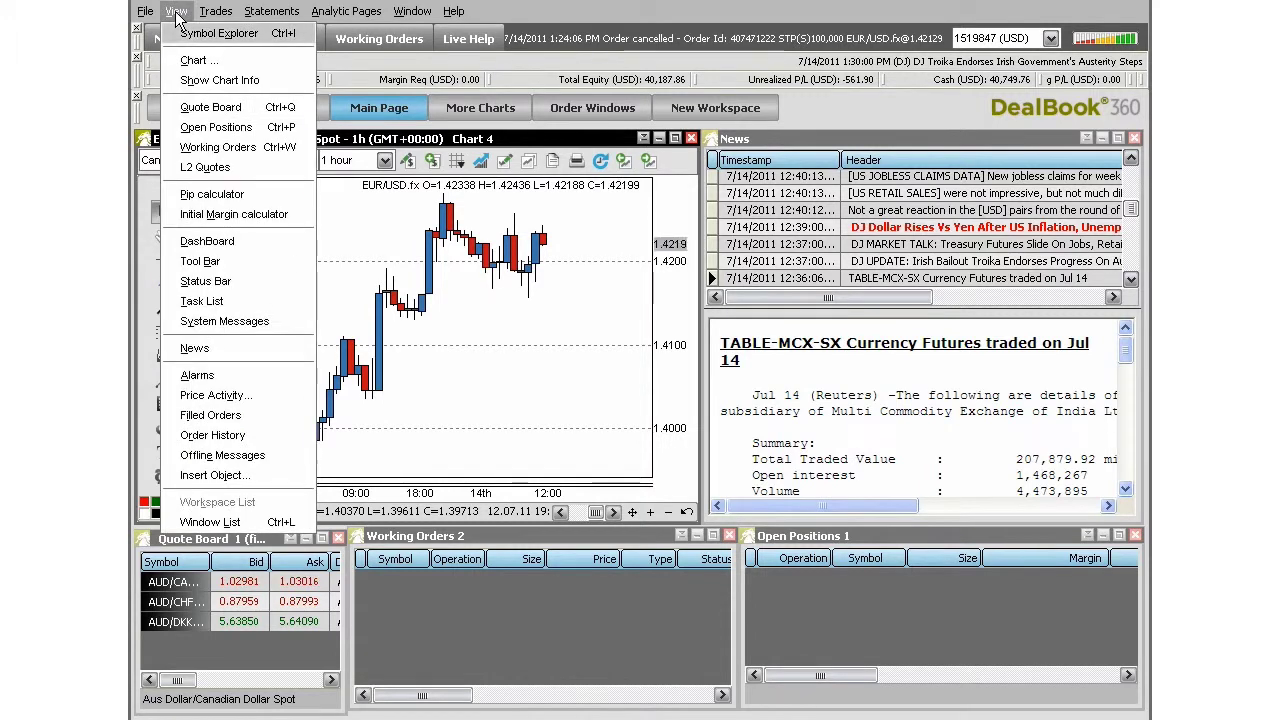
click(207, 241)
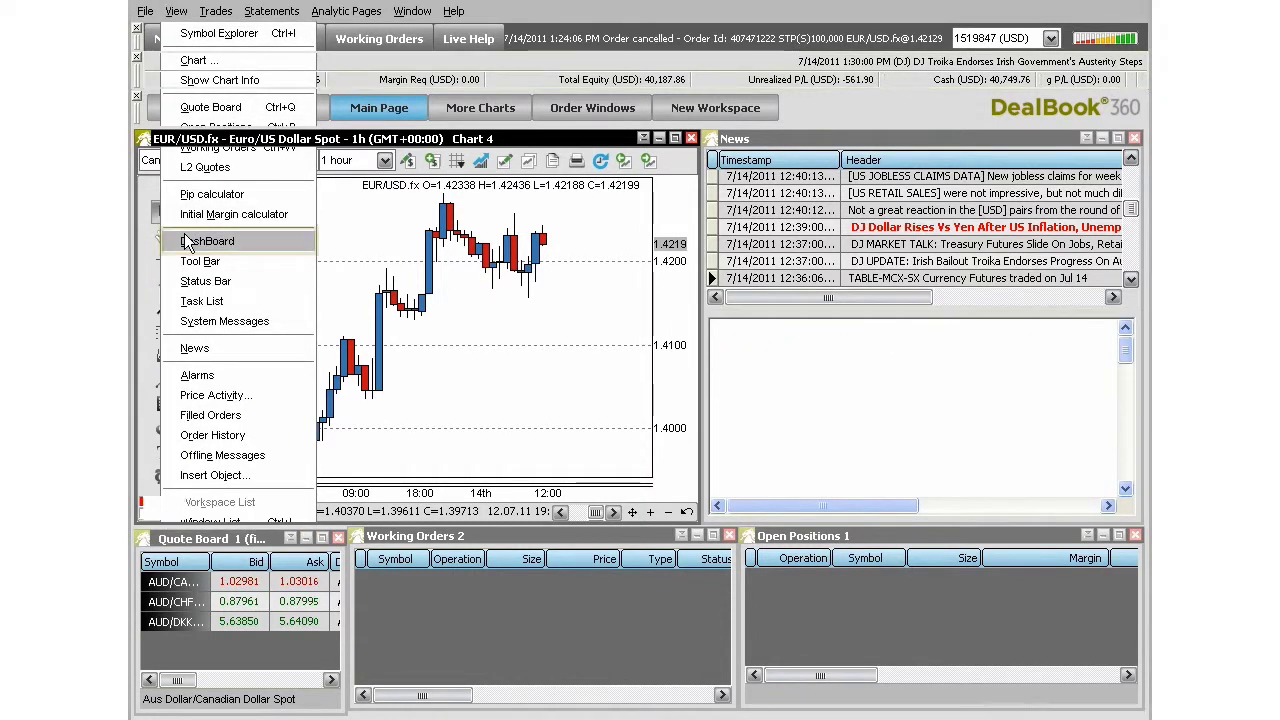
click(483, 385)
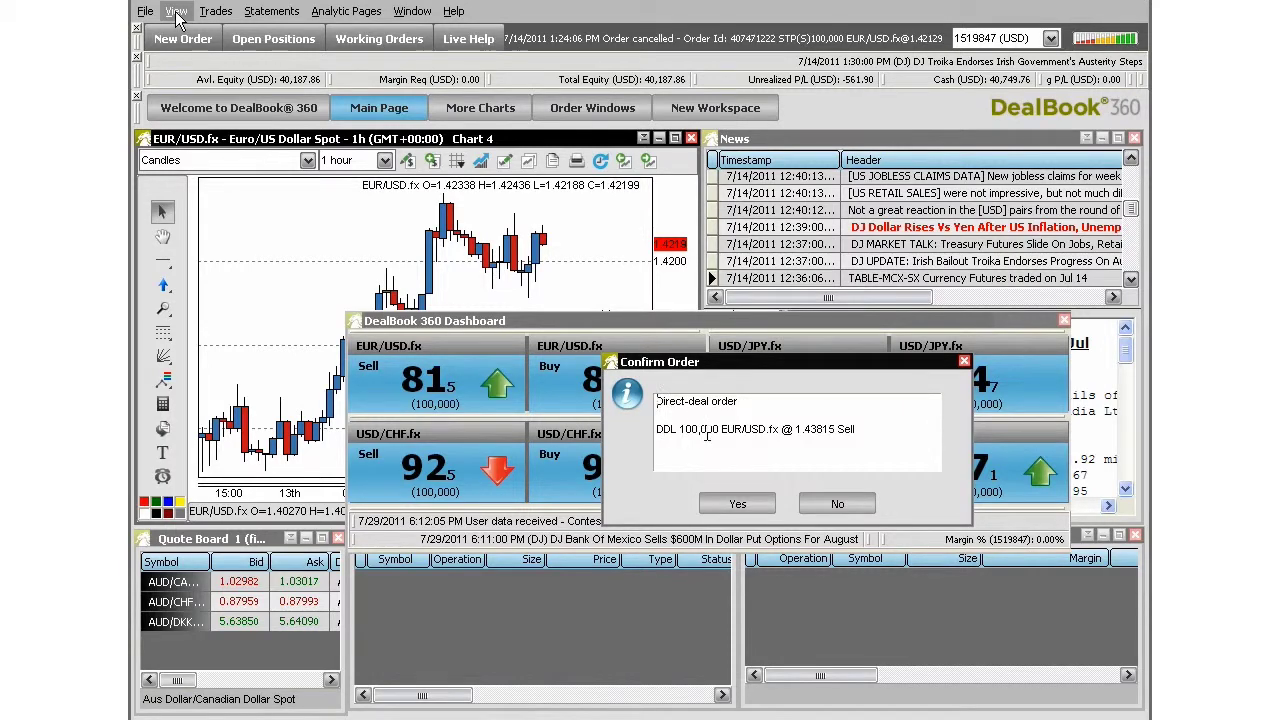
click(736, 504)
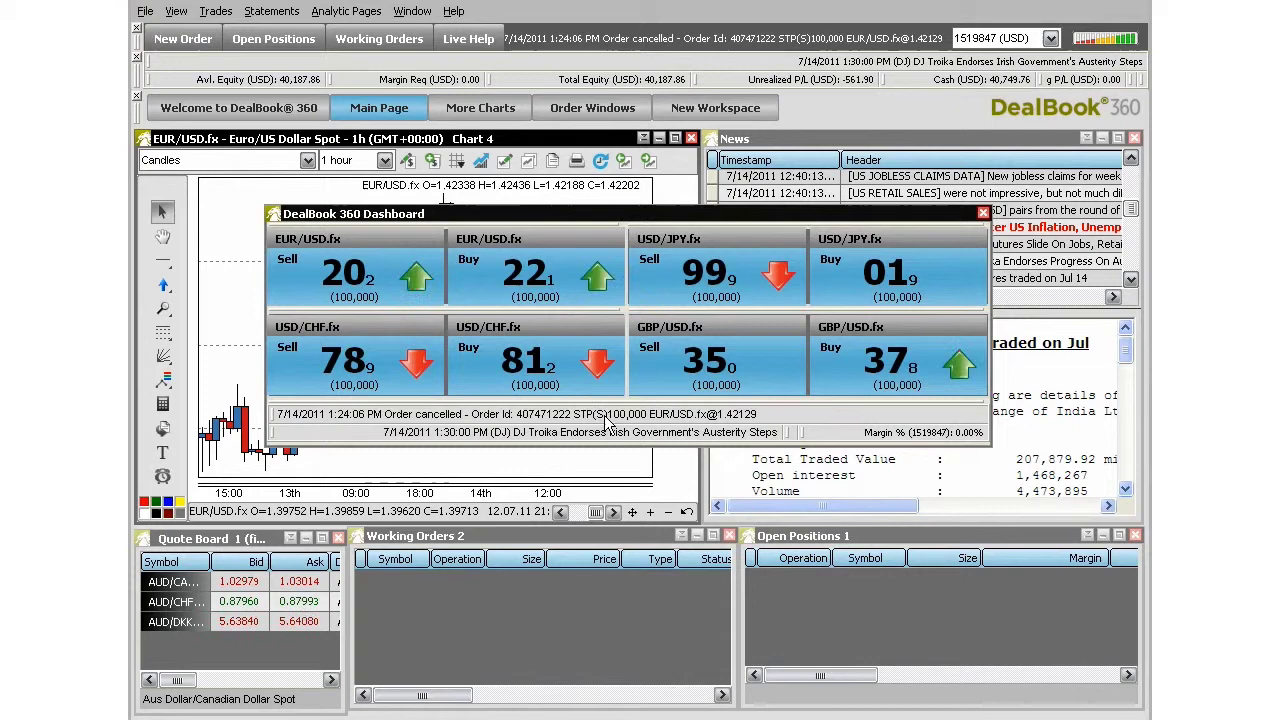
right_click(606, 418)
mouse_move(690, 585)
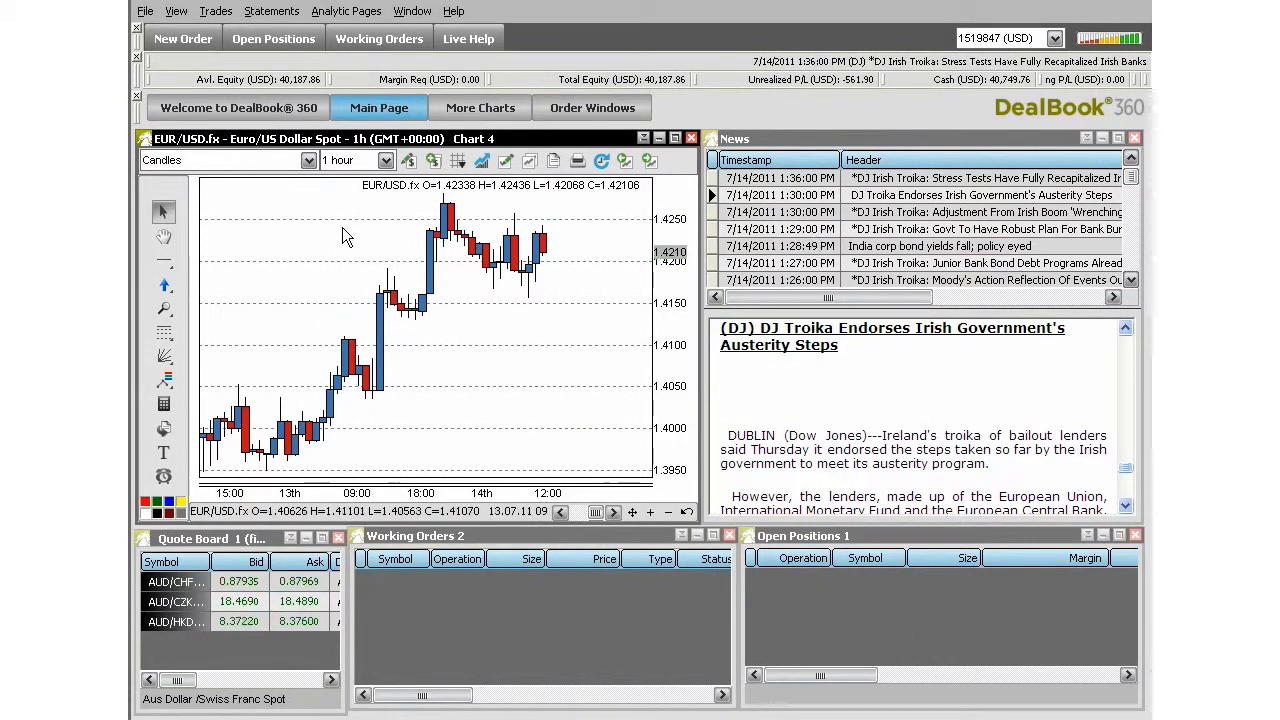
click(350, 12)
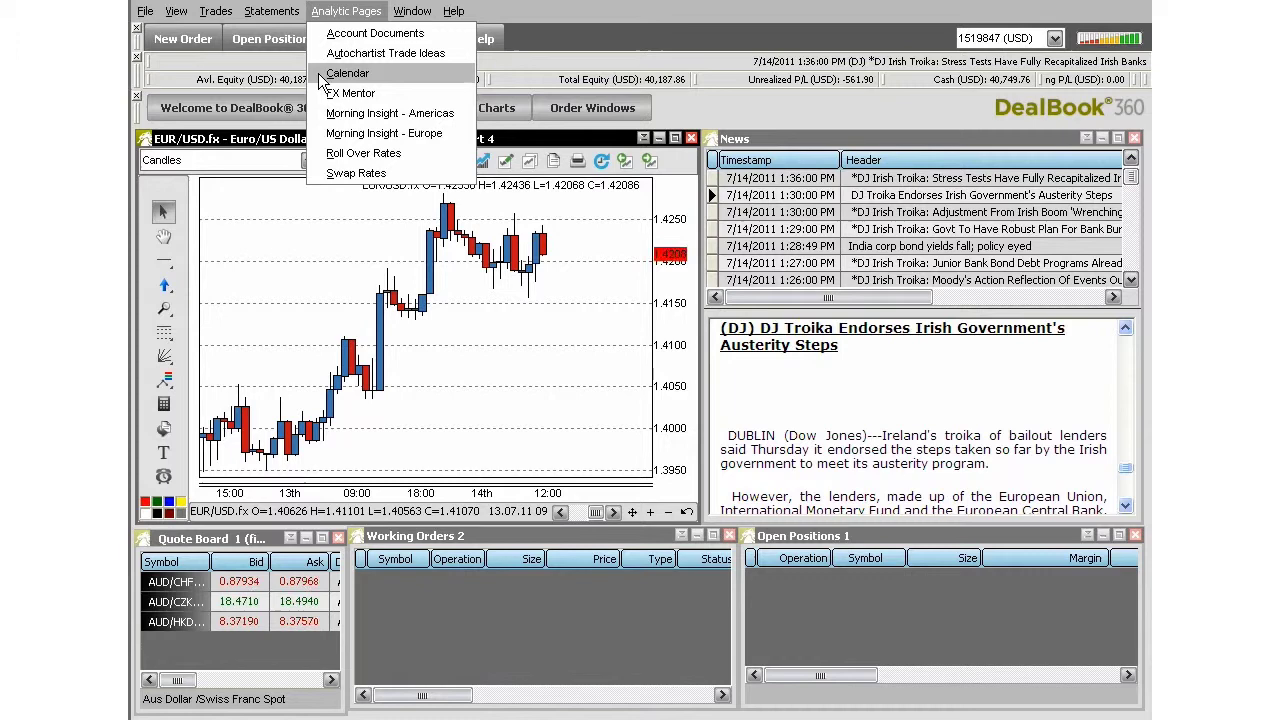
mouse_move(400, 14)
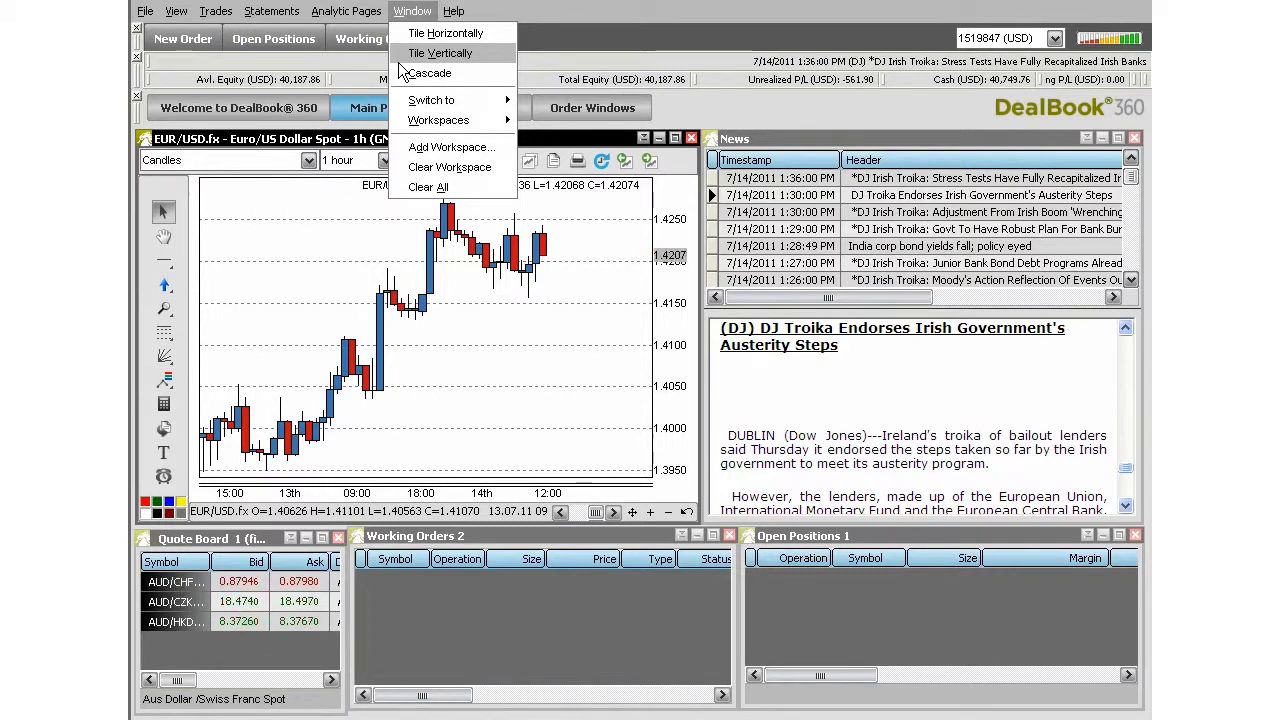
click(425, 73)
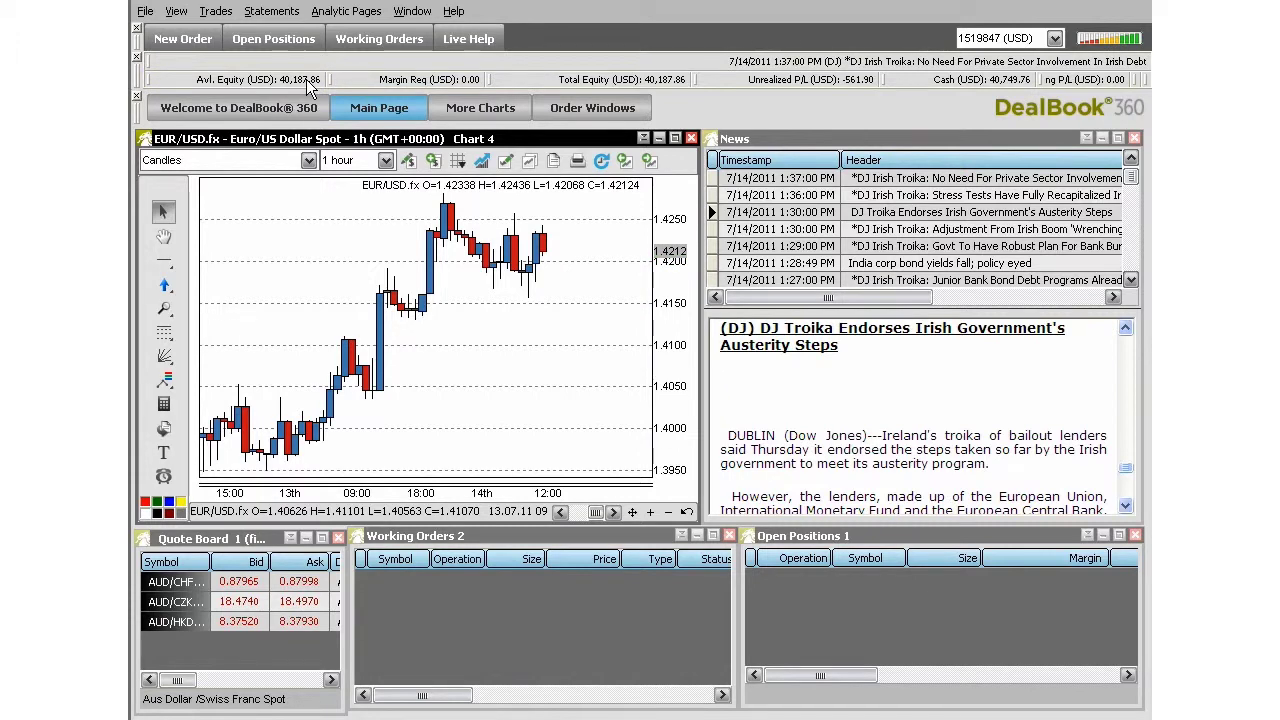
Step: Open the status bar's configuration options and select Avl. Equity among the visible items
right_click(310, 88)
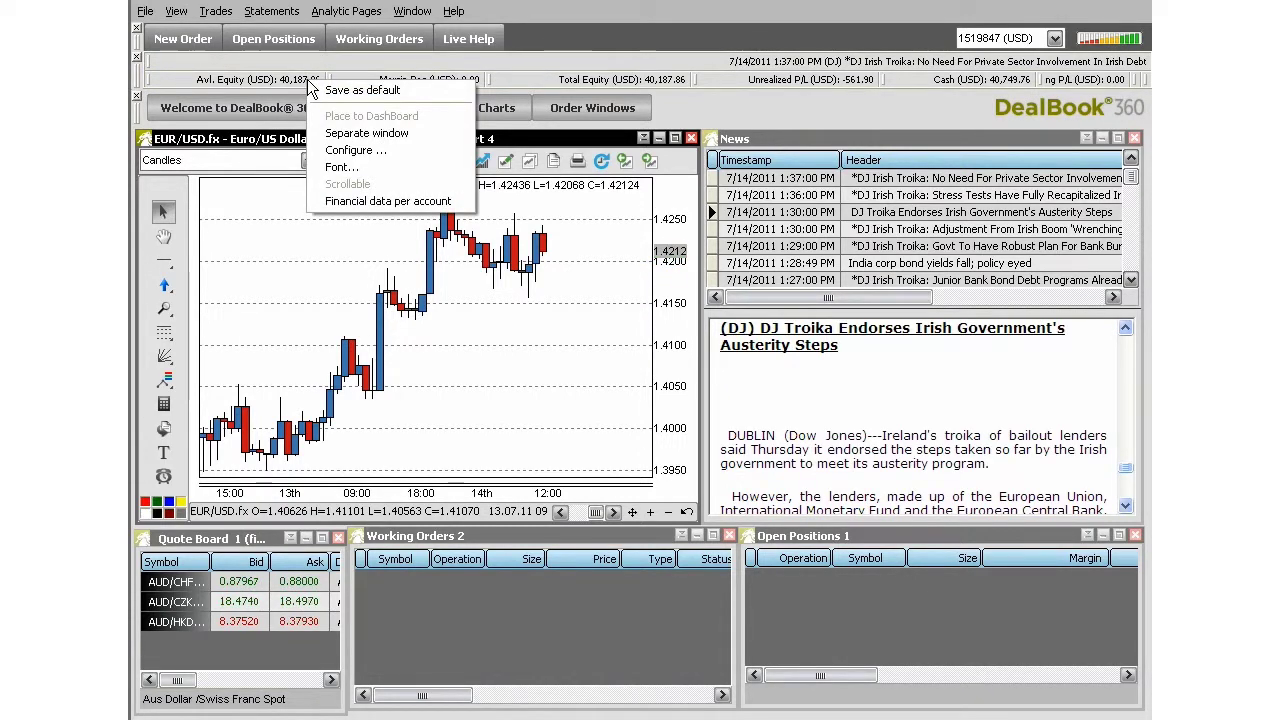
click(355, 151)
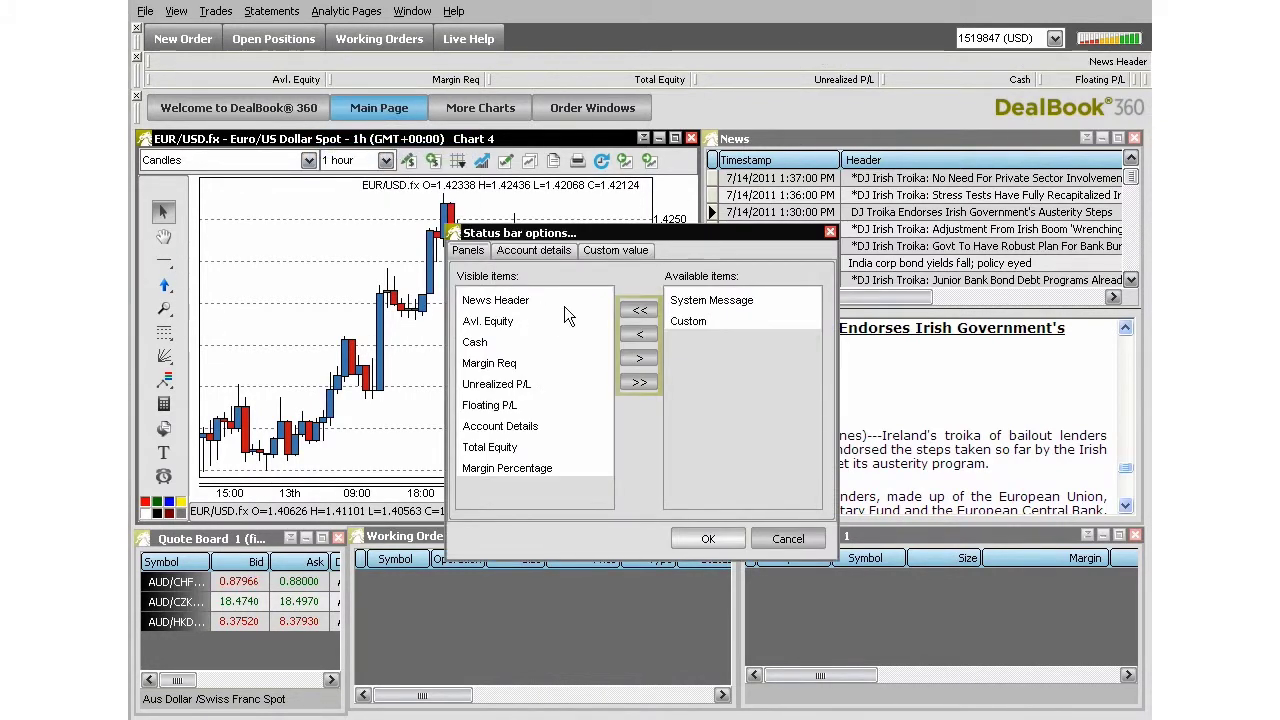
click(510, 325)
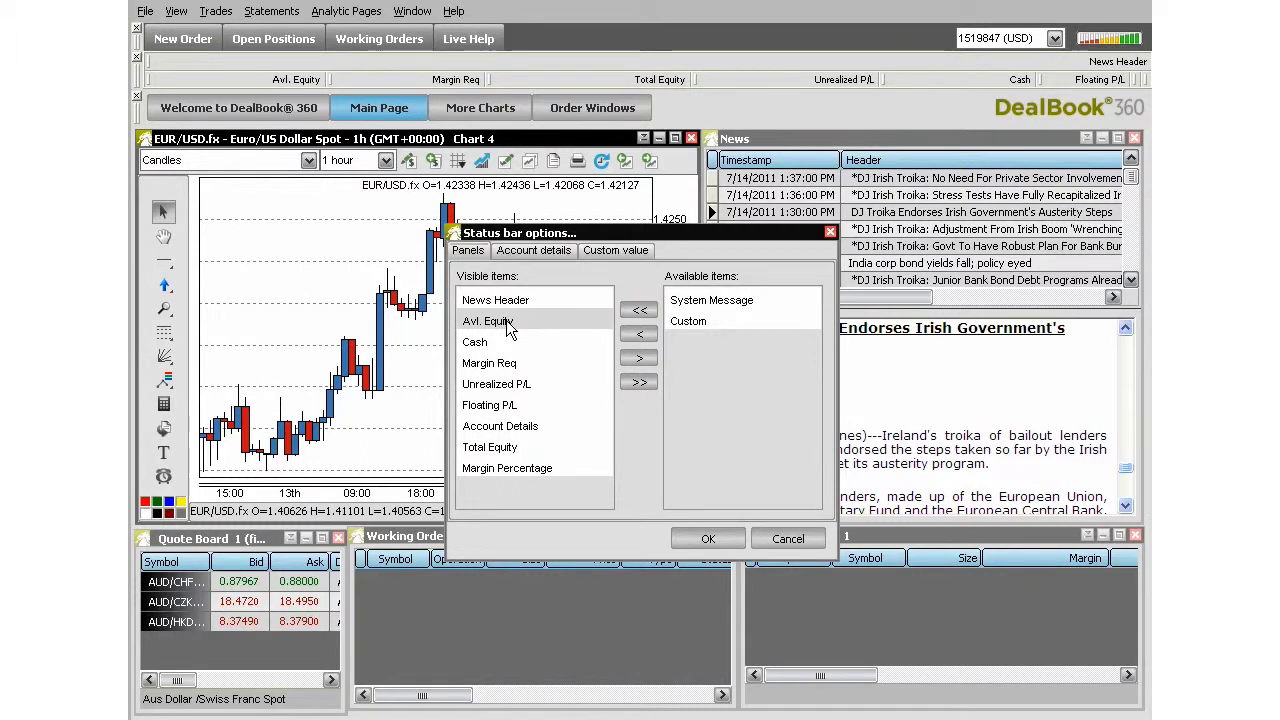